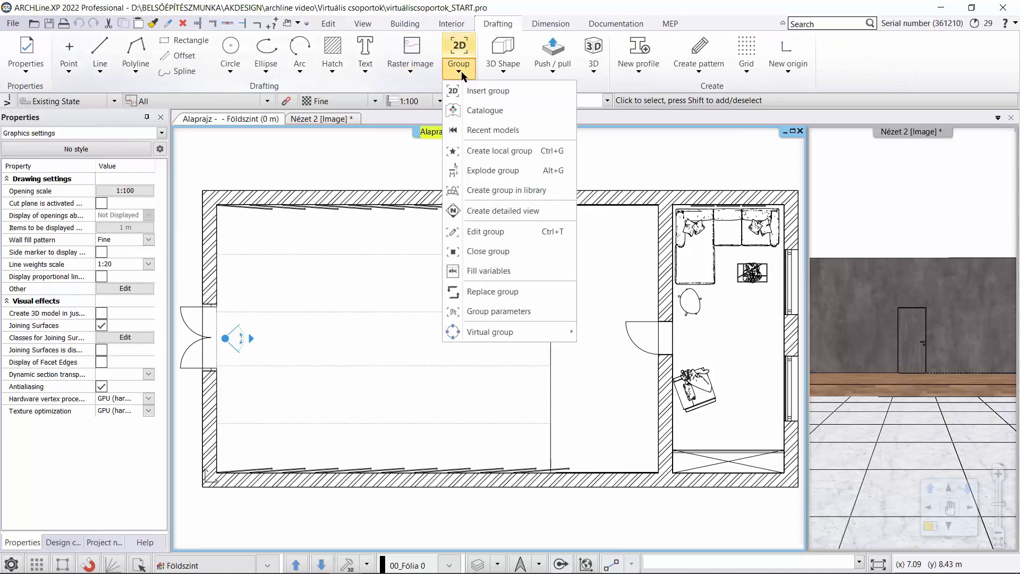
Step: In the virtual group distribution settings, choose the Spot2 object and the Ceiling_lamp_virtual_group symbol as the item to be placed
mouse_move(531, 337)
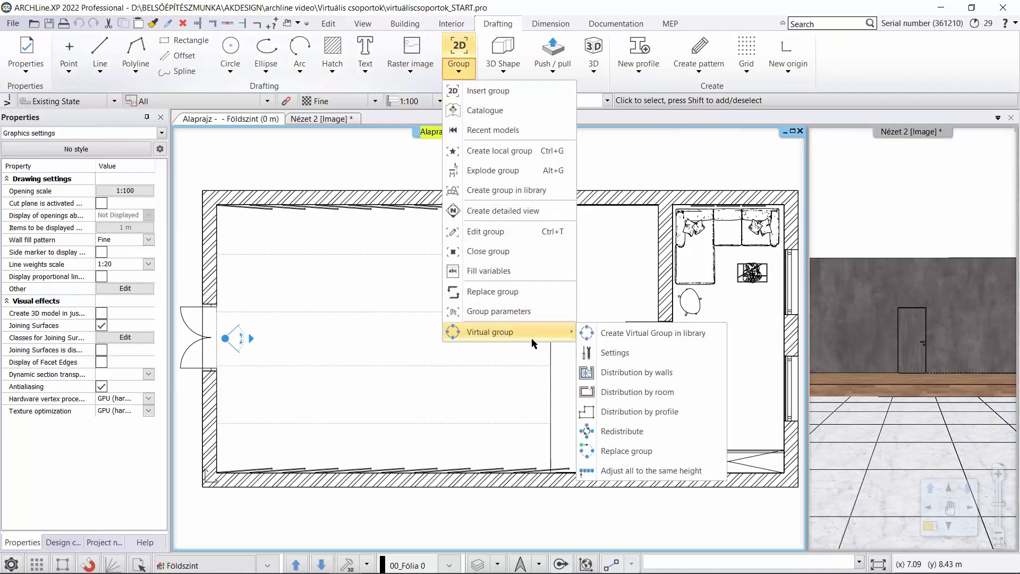
click(642, 357)
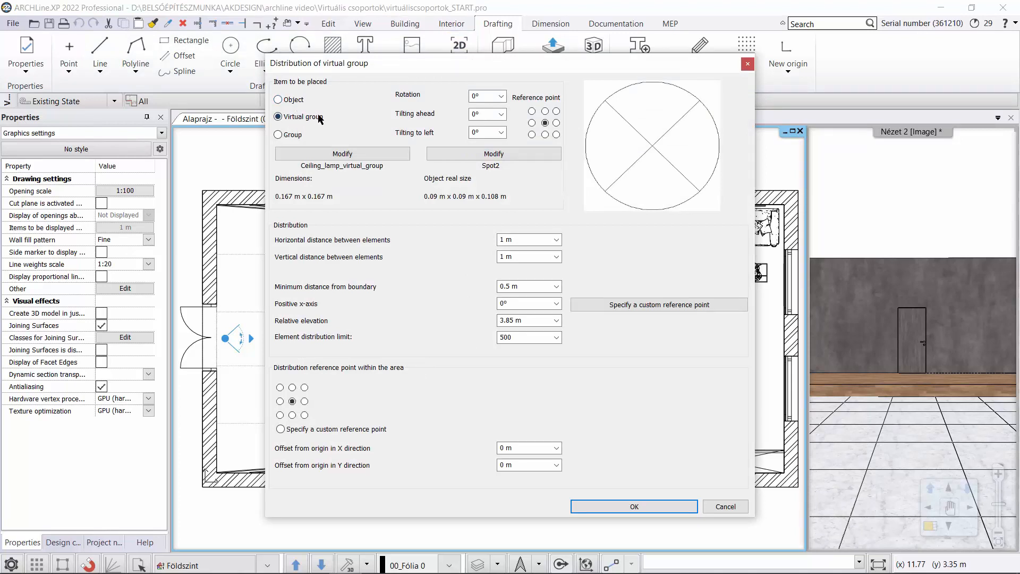
click(512, 154)
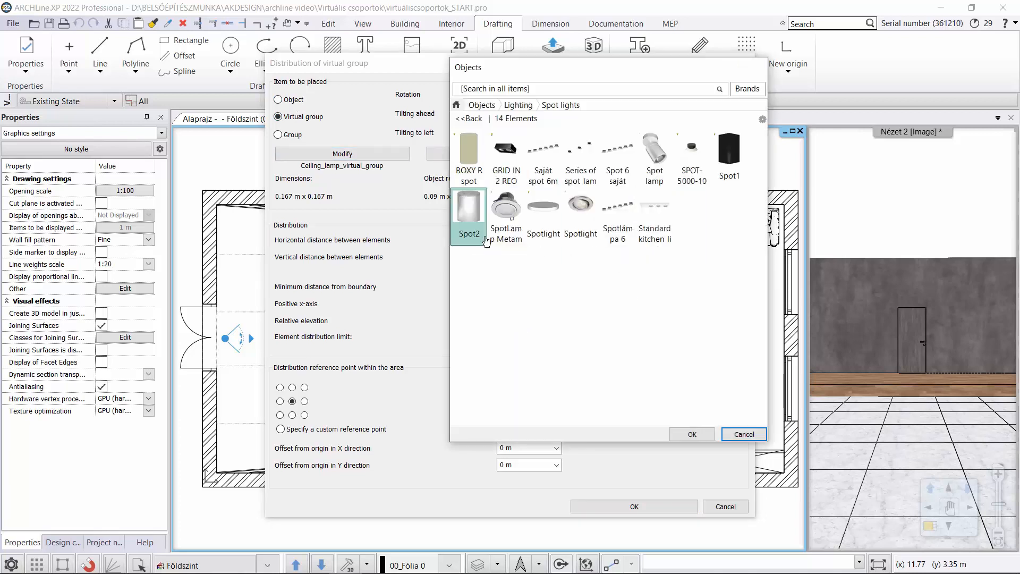
click(692, 434)
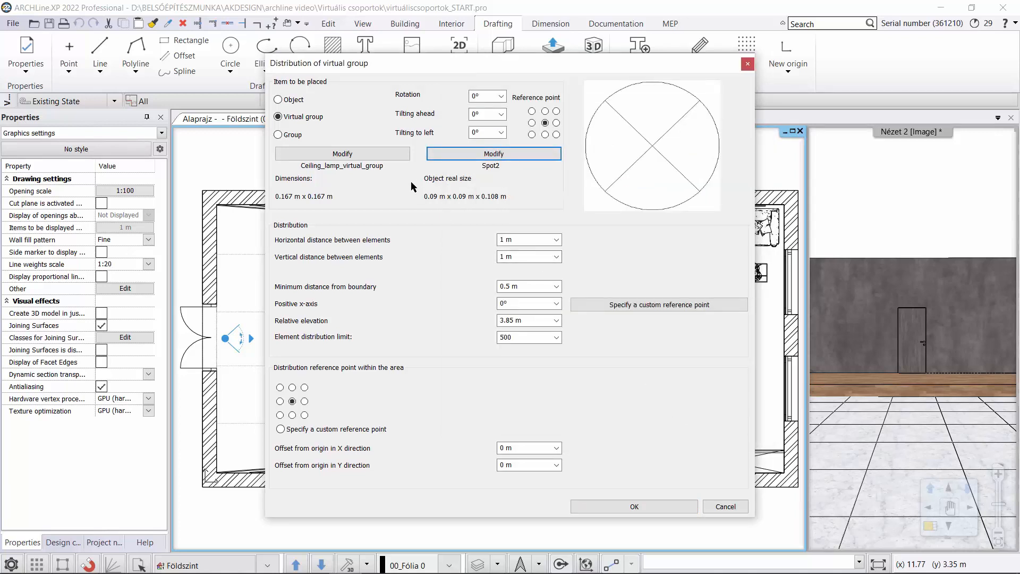
click(357, 154)
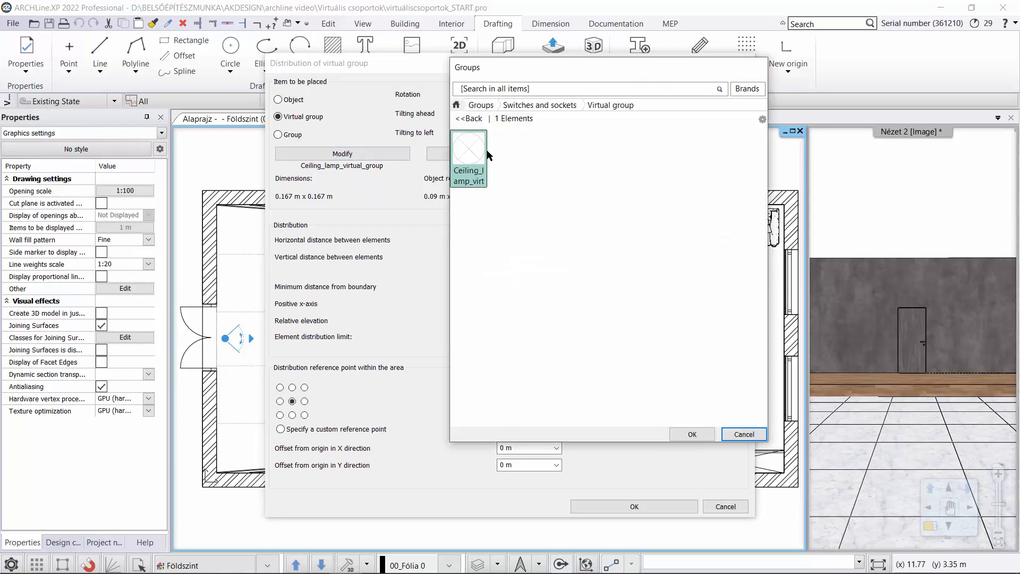
click(692, 435)
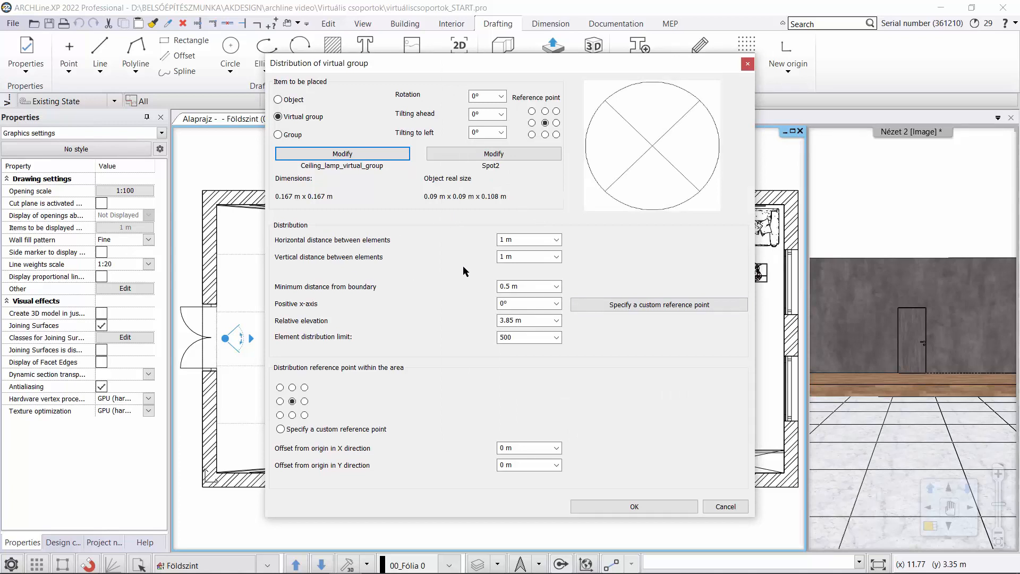
Step: Set the distribution distances to 2 m horizontal and 1.5 m vertical, with a relative elevation of 3.9 m, and accept the settings
click(532, 242)
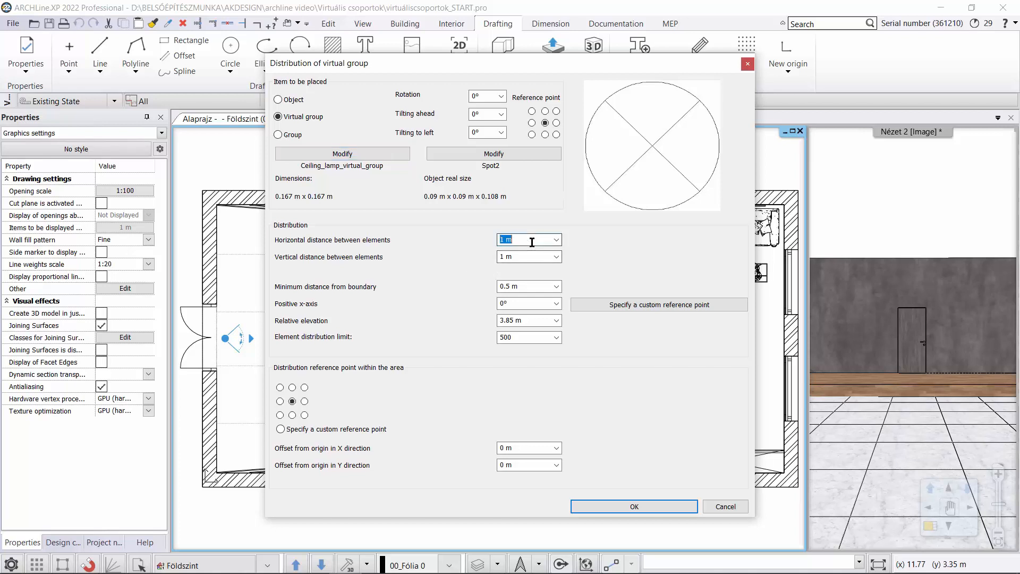
text(2)
click(533, 257)
text(1,5)
click(530, 321)
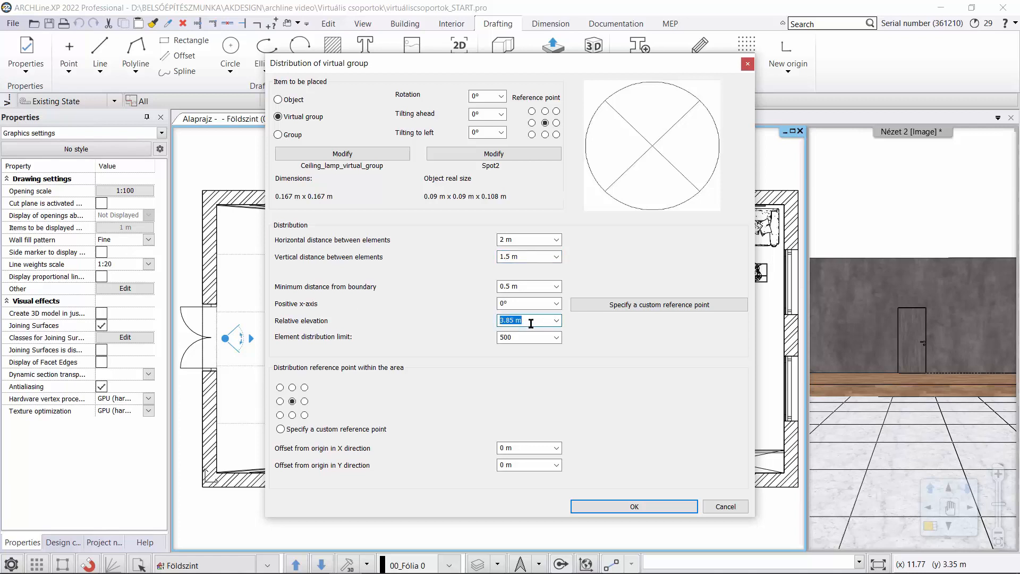
text(3,9)
click(608, 506)
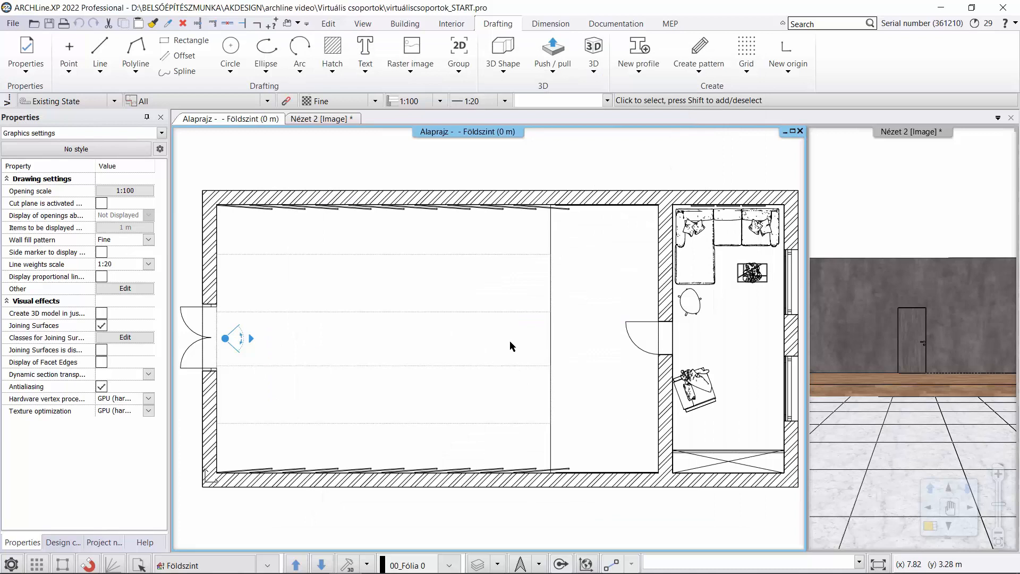
Step: Distribute the ceiling lamp virtual groups by walls in the large conference room
click(458, 56)
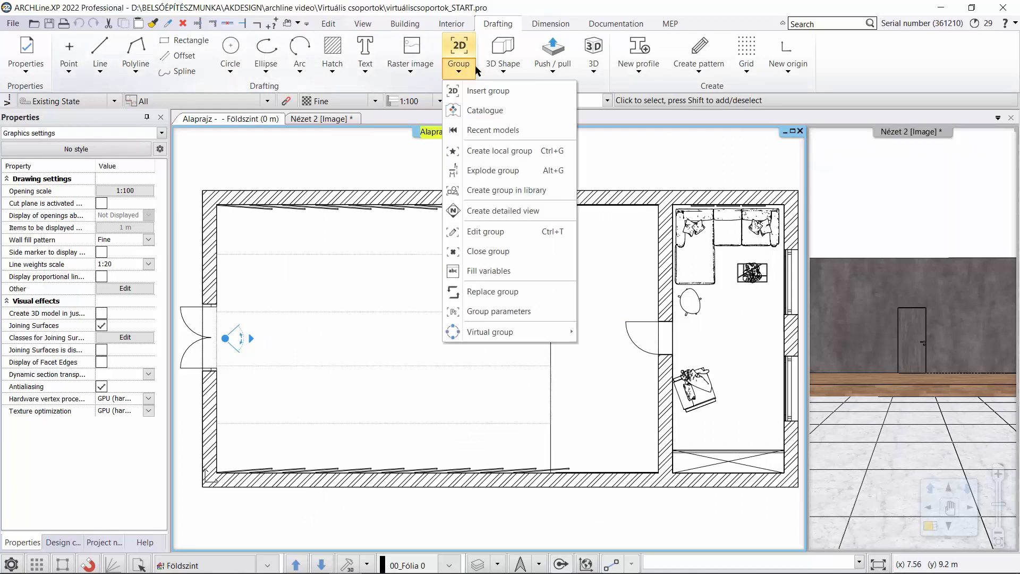
mouse_move(509, 338)
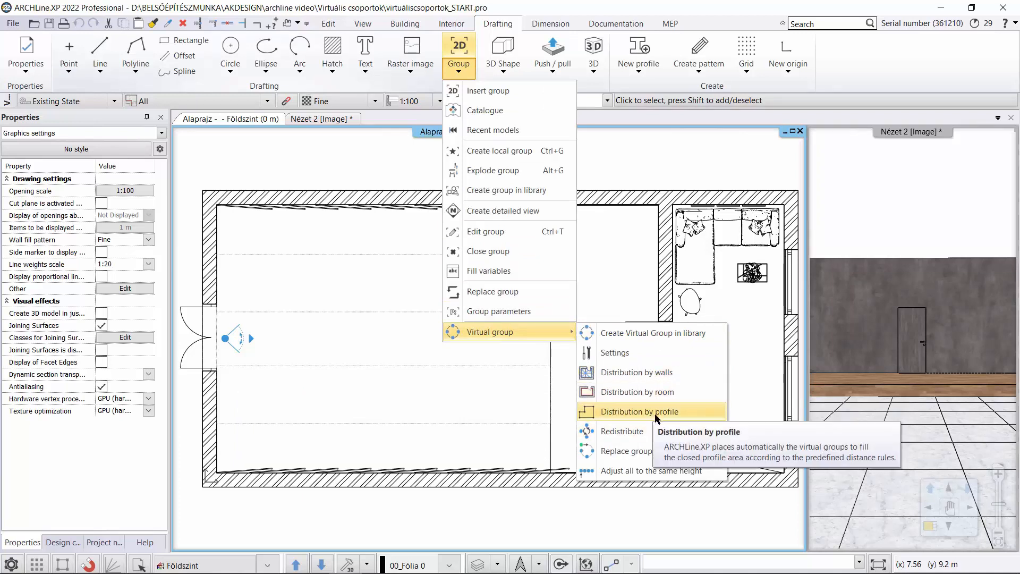
click(658, 373)
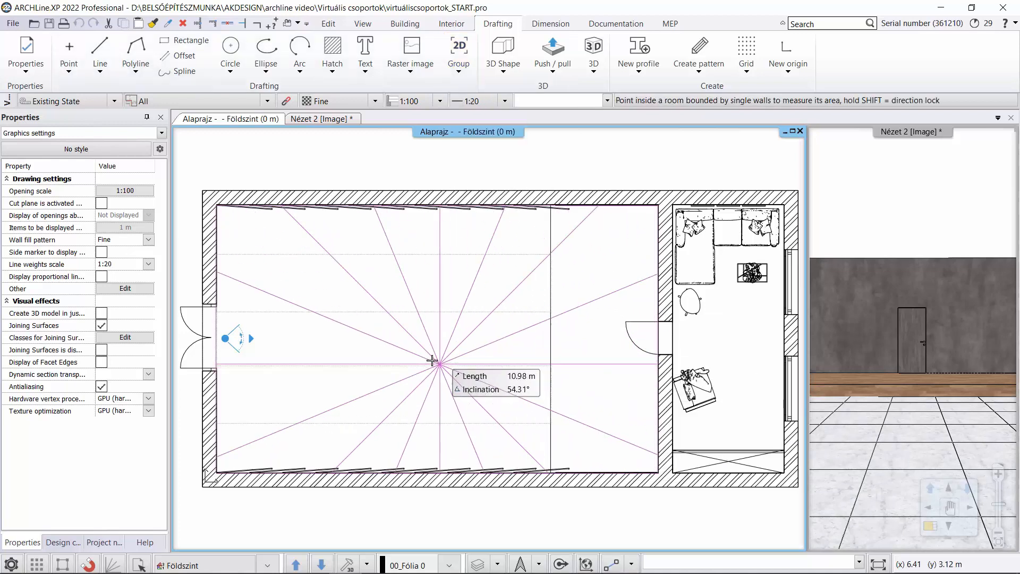
click(417, 412)
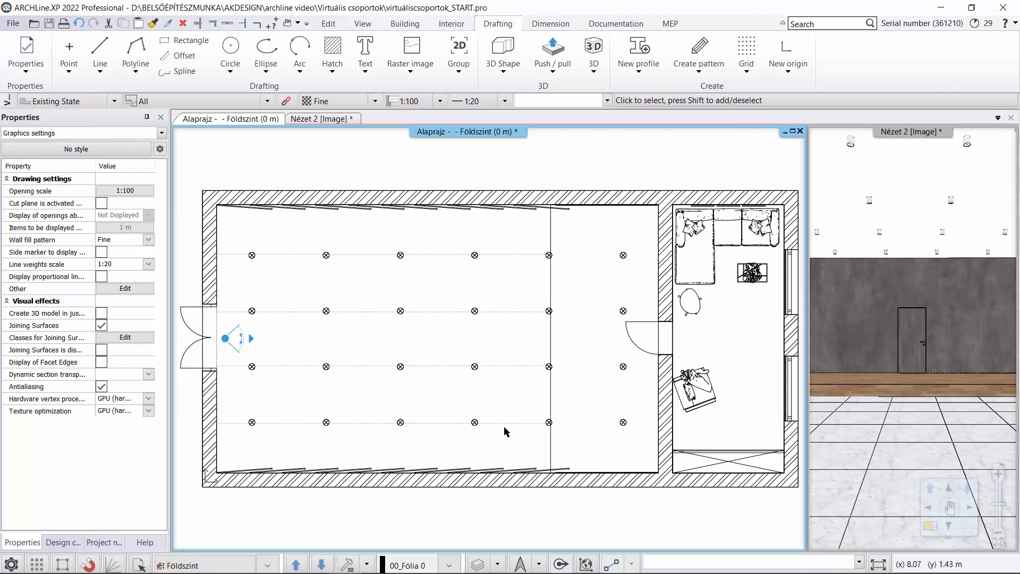
Step: Redistribute the conference room lamps with a 0.75 m offset from the origin in Y direction
click(399, 312)
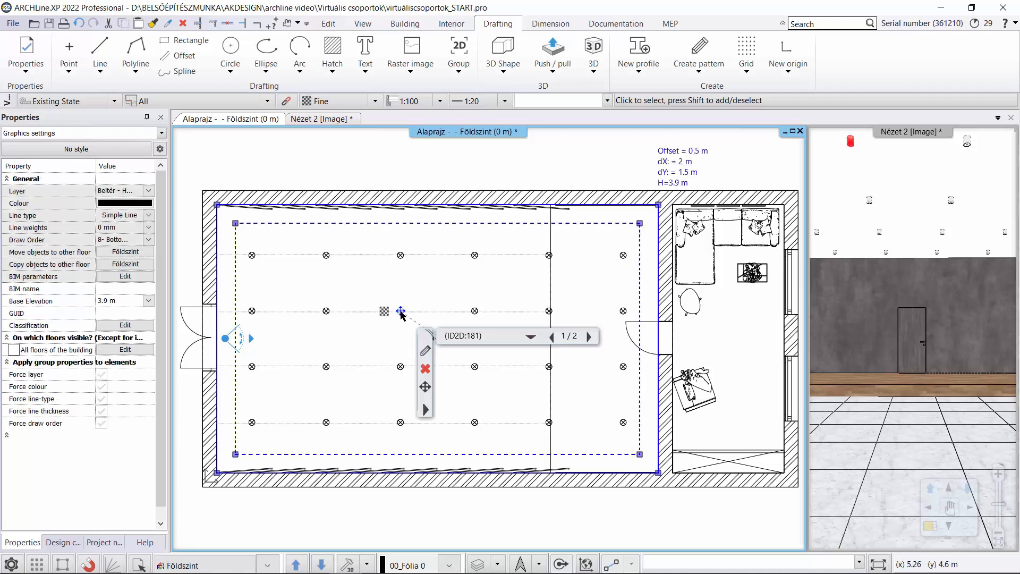
click(384, 318)
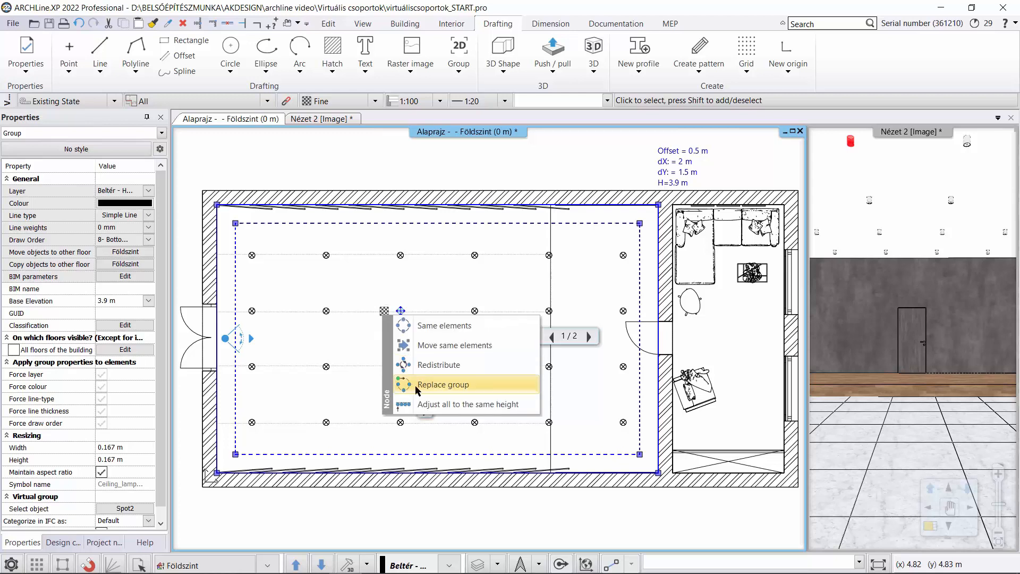
click(435, 365)
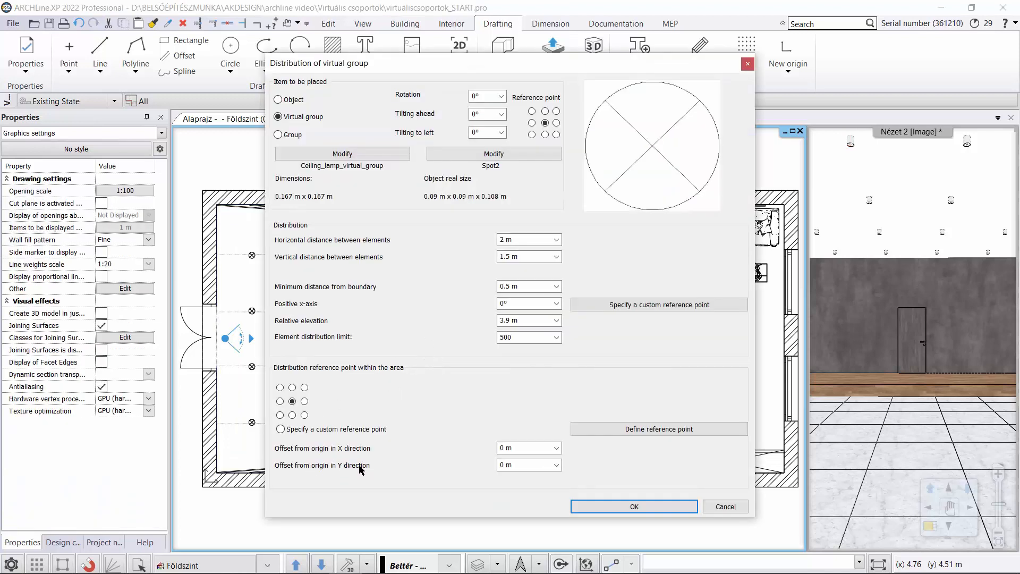
click(512, 467)
text(0,75)
click(640, 505)
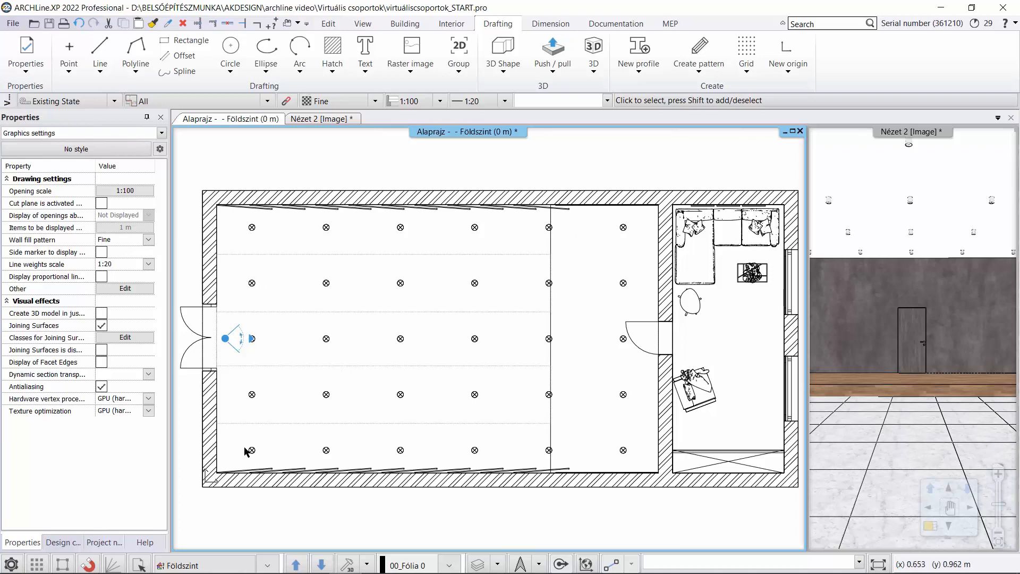
Step: Check the lamps in the 3D view and switch its camera to Waitingroom
click(326, 119)
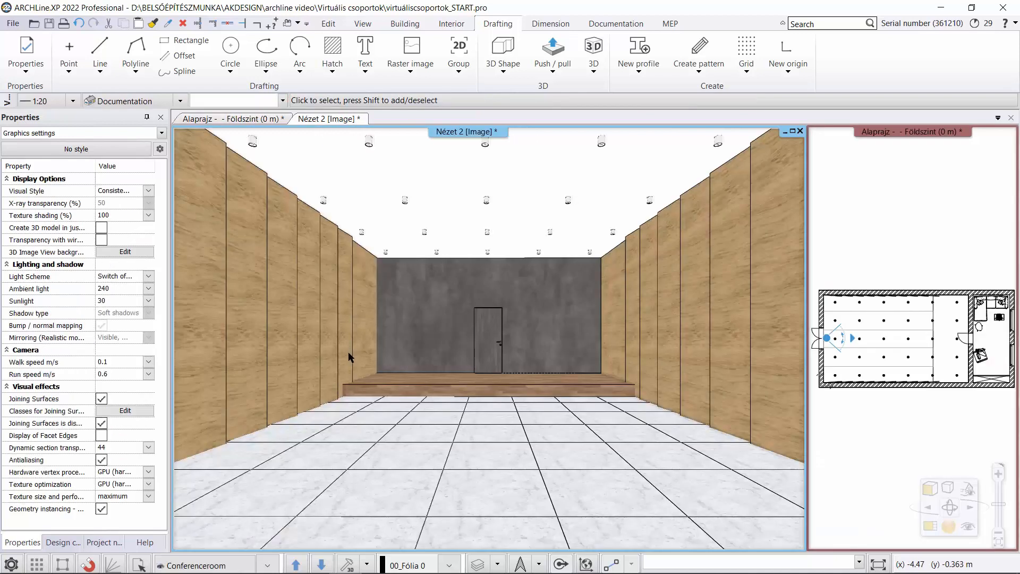
click(267, 565)
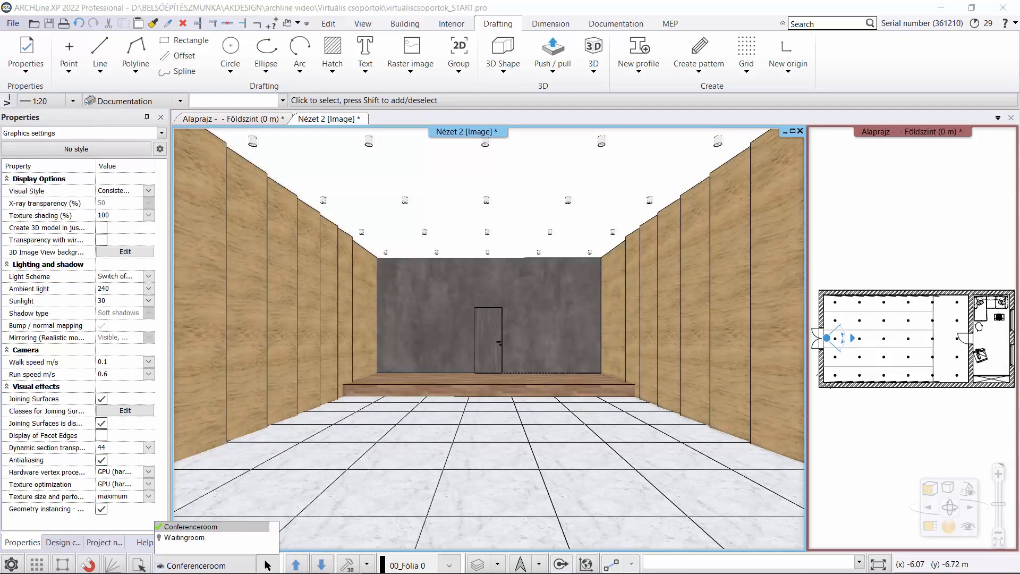
click(182, 534)
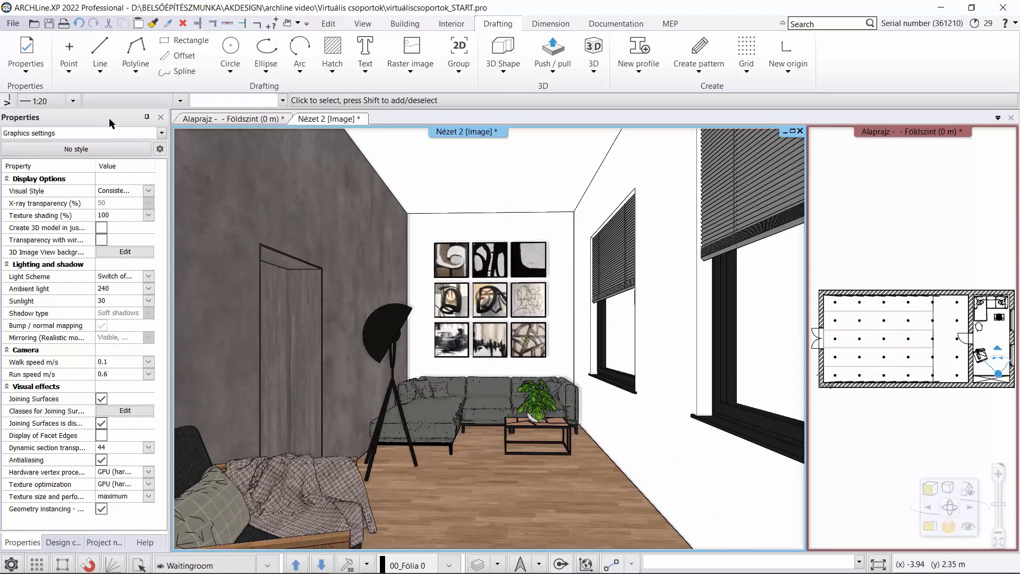
Step: On the ground floor plan, distribute the ceiling lamp virtual groups by walls in the small waiting room
click(218, 119)
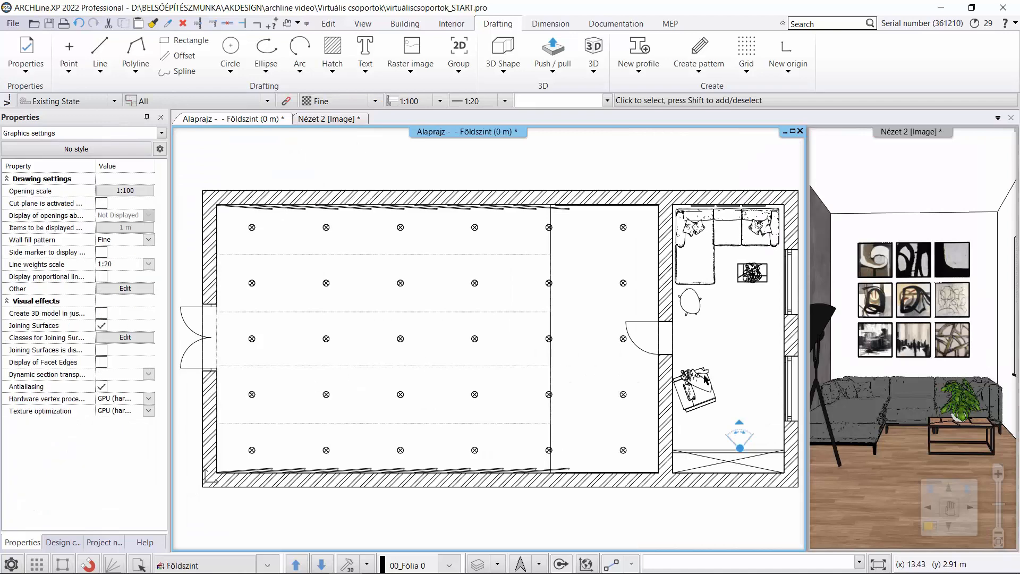
middle_drag(778, 375, 560, 374)
scroll(547, 361, up, 2)
middle_drag(538, 338, 535, 376)
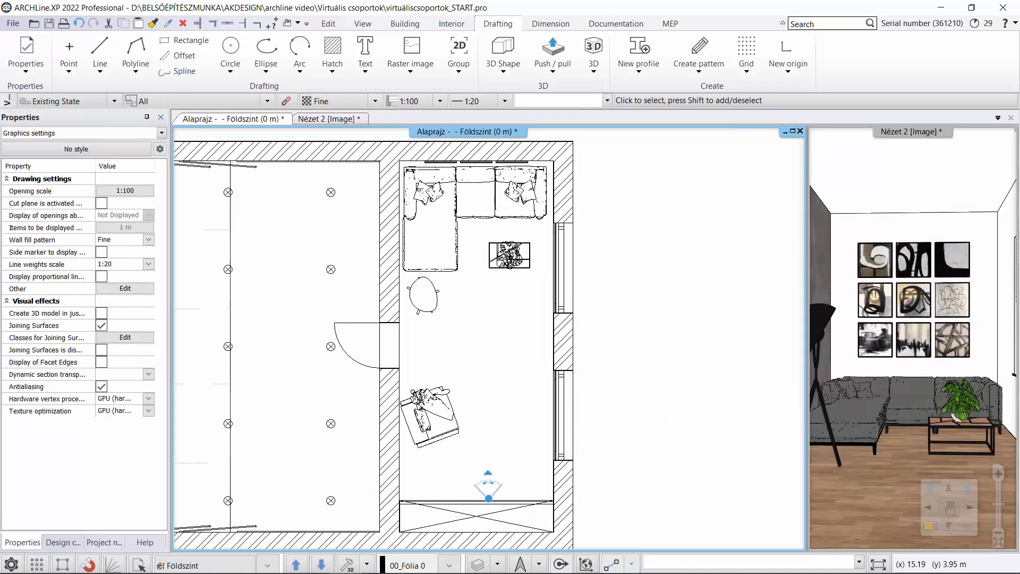
click(468, 73)
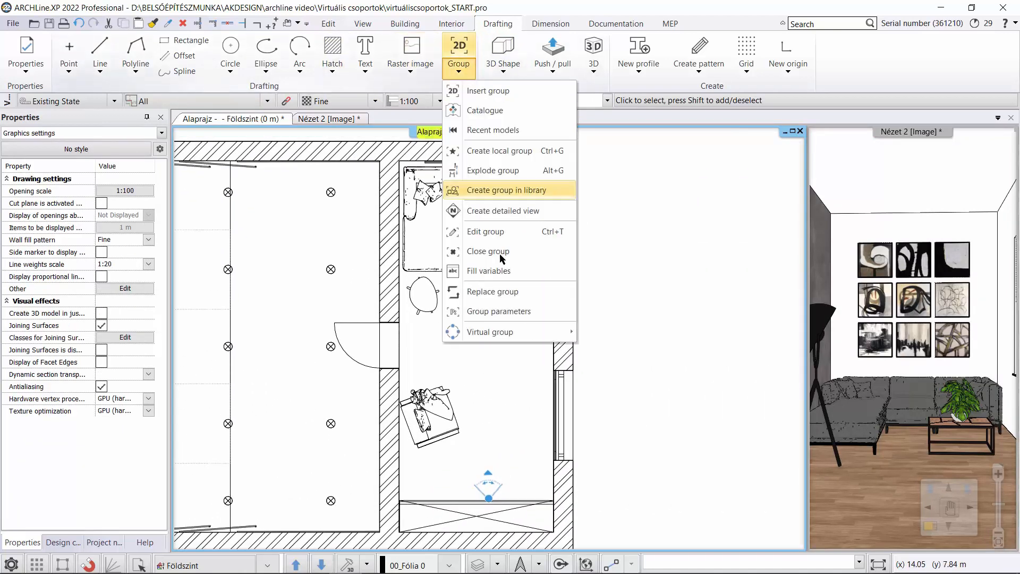
mouse_move(564, 338)
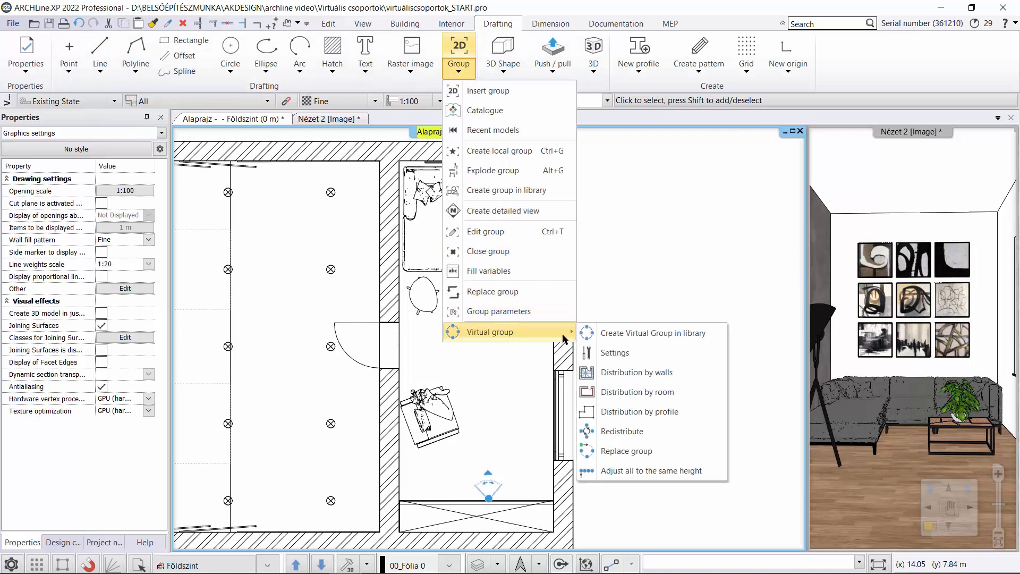
click(668, 373)
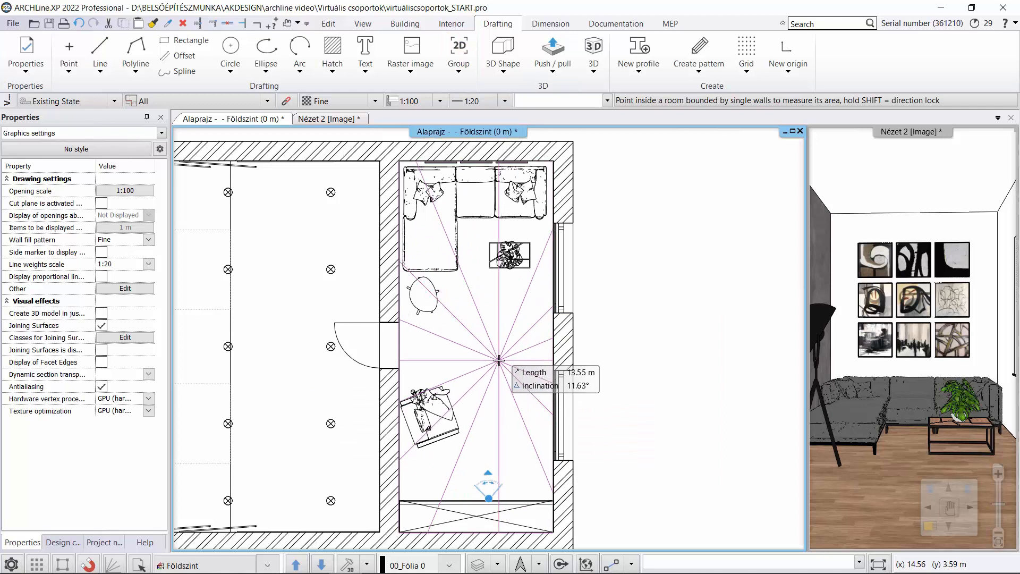
click(486, 374)
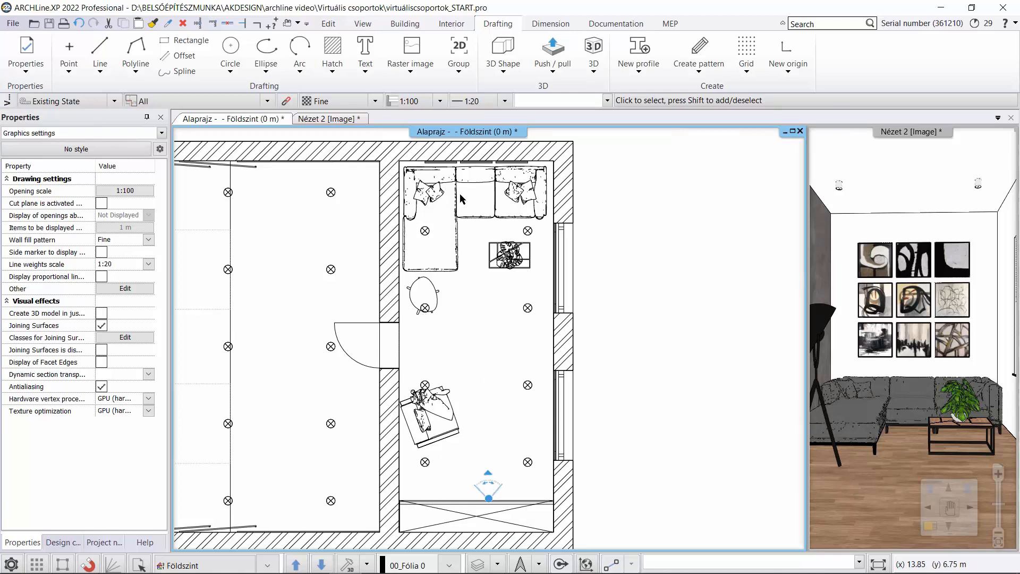
Step: Offset the edge of the waiting room's lamp distribution boundary by about 0.62 m, from the wall behind the cabinet to the cabinet's front corner
click(428, 467)
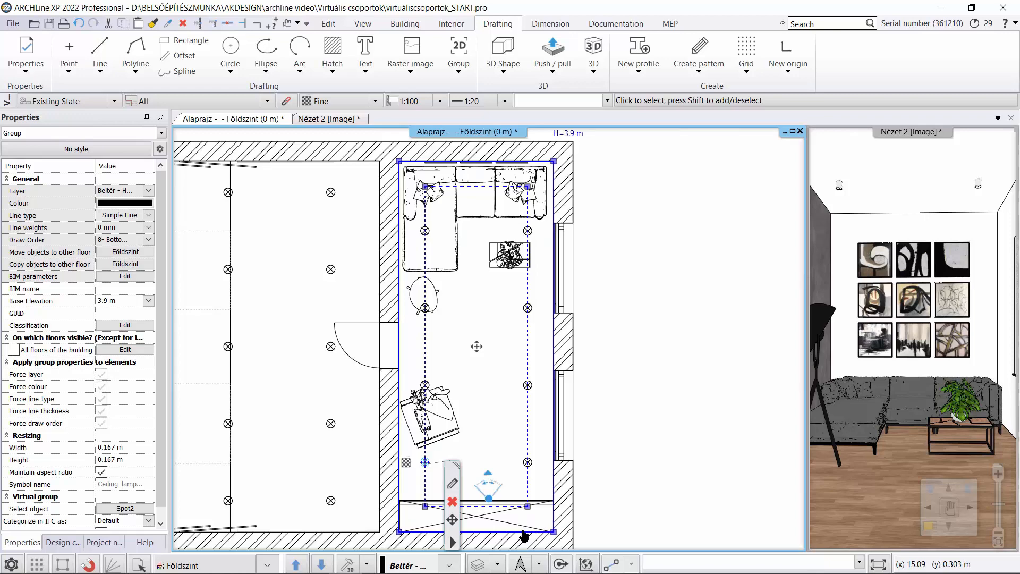
mouse_move(524, 533)
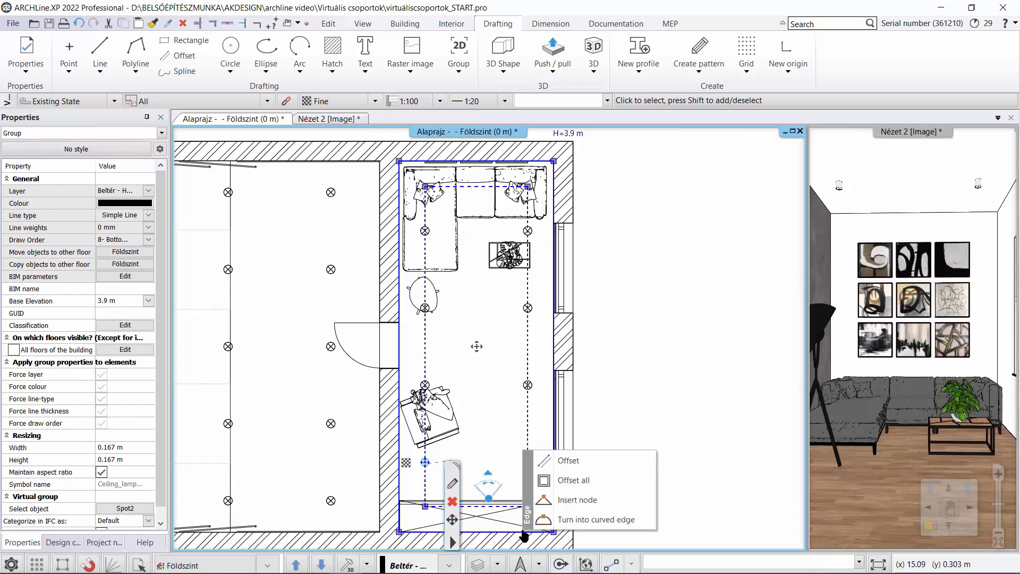
click(562, 461)
scroll(561, 462, up, 5)
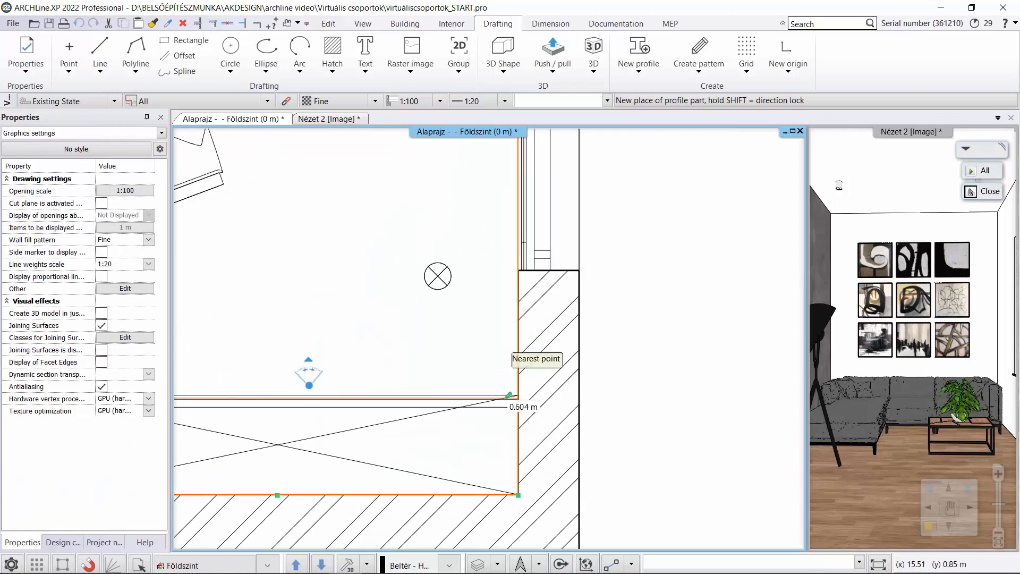
click(518, 395)
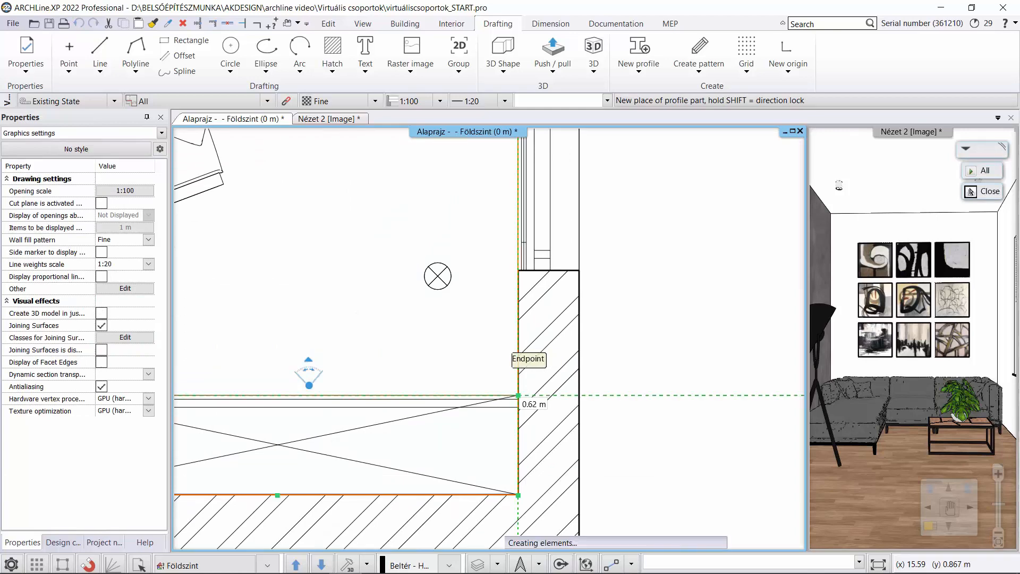
scroll(448, 325, down, 3)
scroll(402, 430, down, 3)
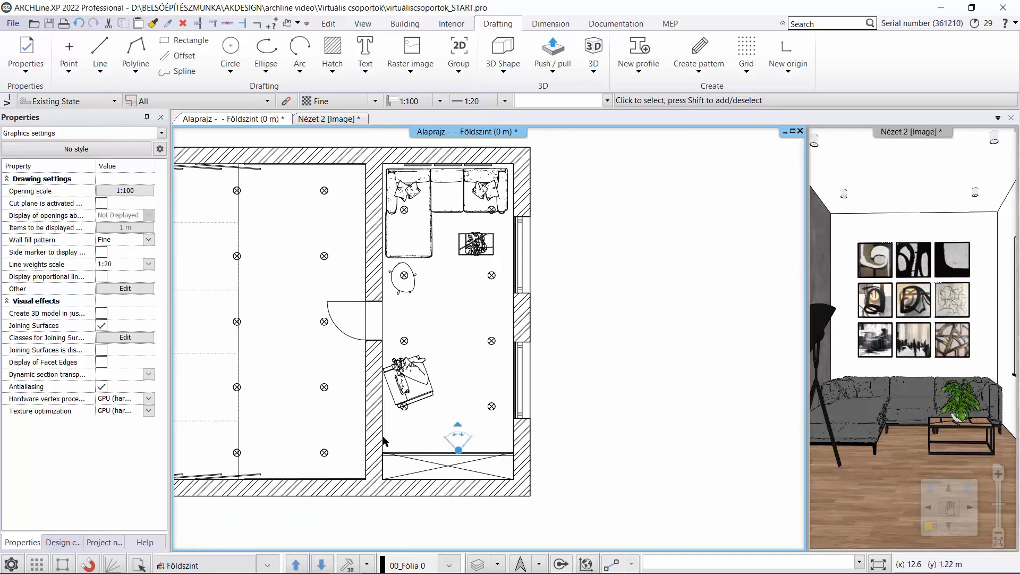
Step: Redistribute the waiting room lamps with a horizontal distance of 1.2 m between elements
click(405, 342)
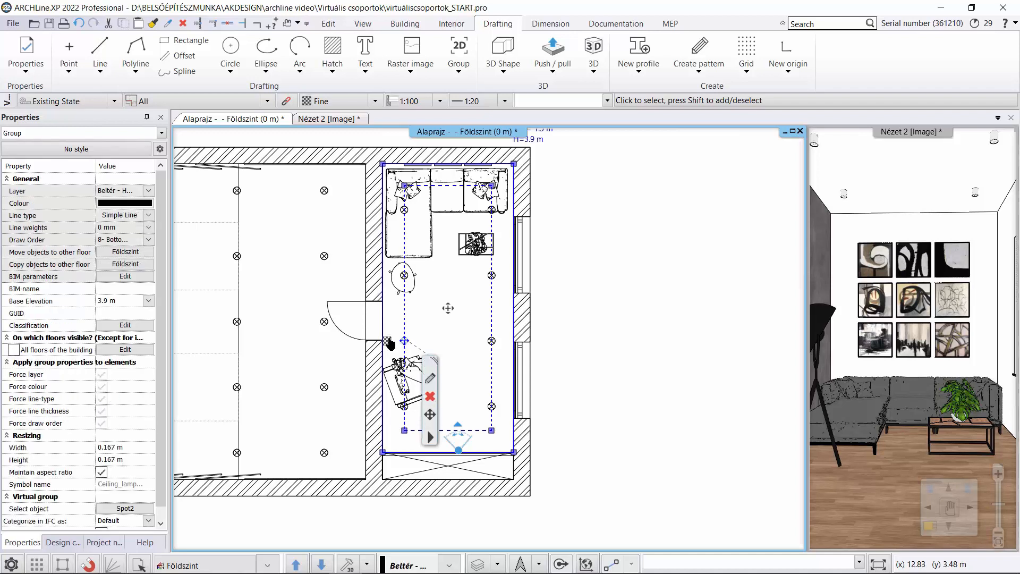
click(430, 437)
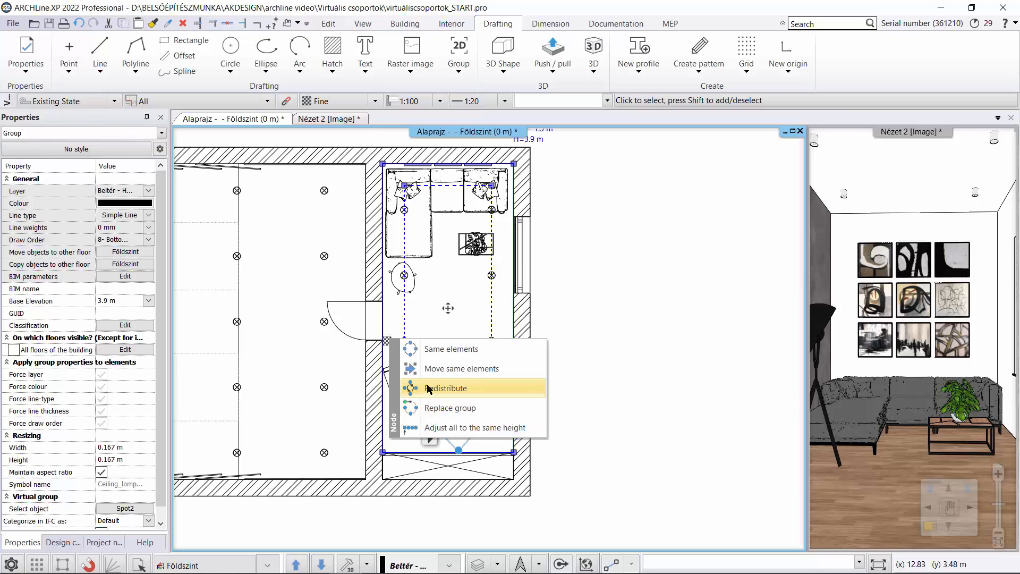
click(429, 388)
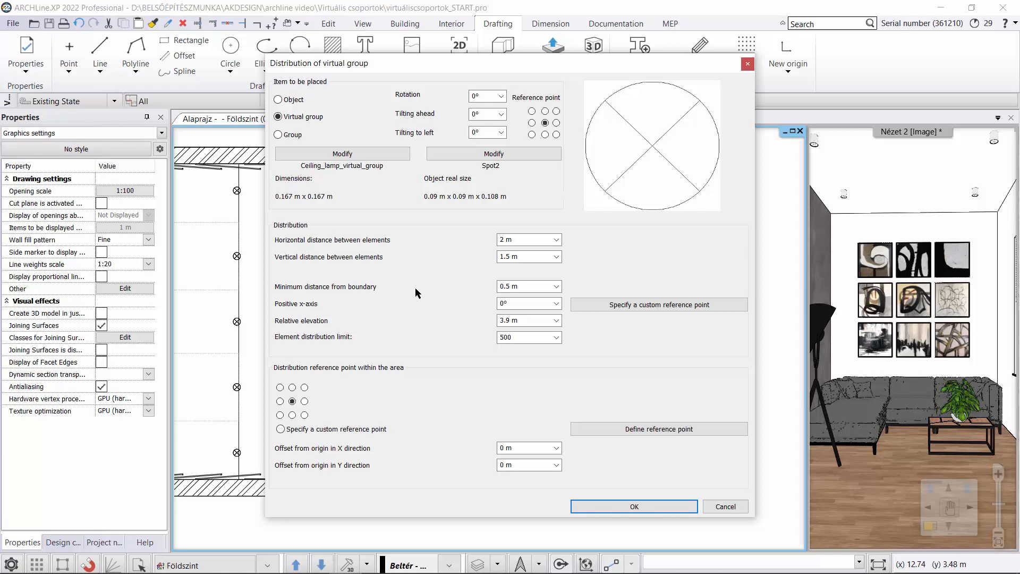
click(513, 239)
text(1,2)
click(675, 508)
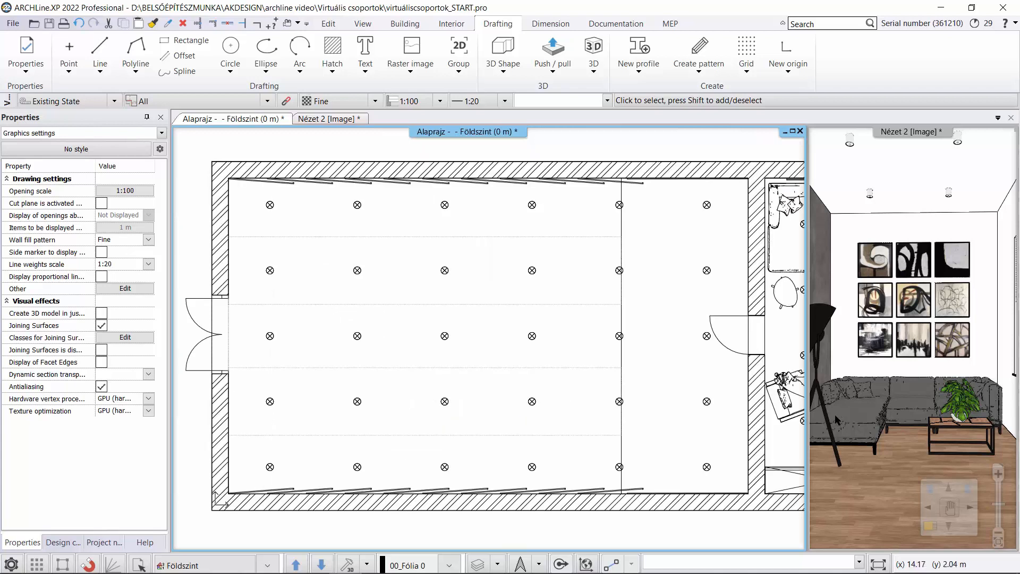
Step: Switch the 3D view's camera to Conferenceroom and return to the ground floor plan
click(278, 563)
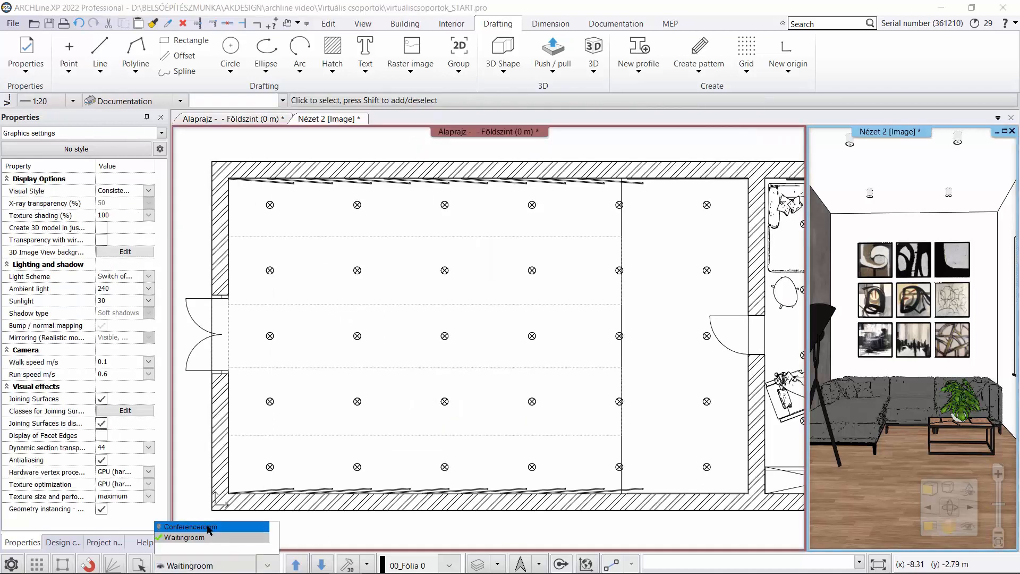
click(212, 530)
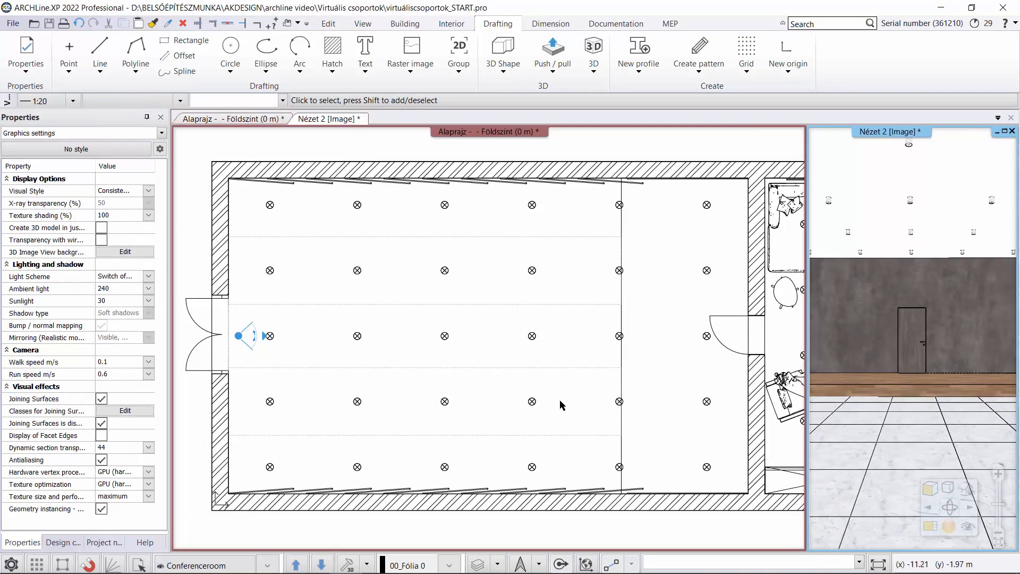
click(560, 399)
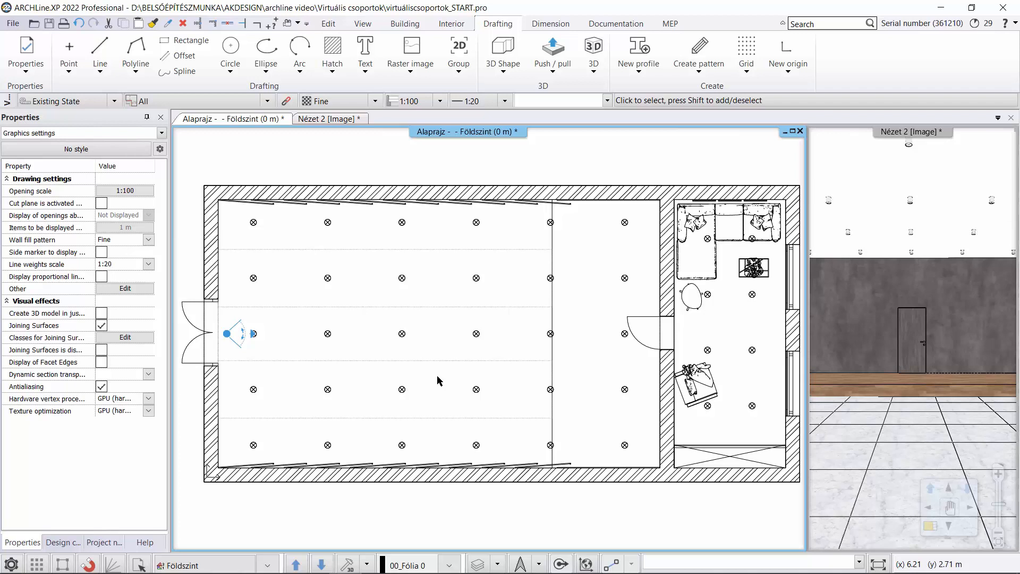
Step: Replace all lamps of the conference room's virtual group with the Spot1 object from the Spot lights library
click(329, 338)
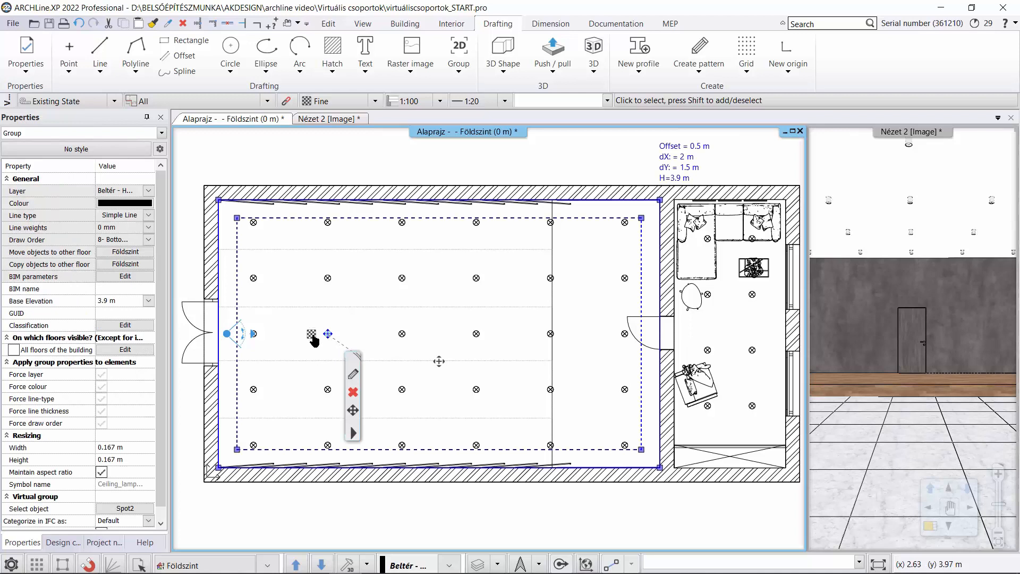
mouse_move(313, 337)
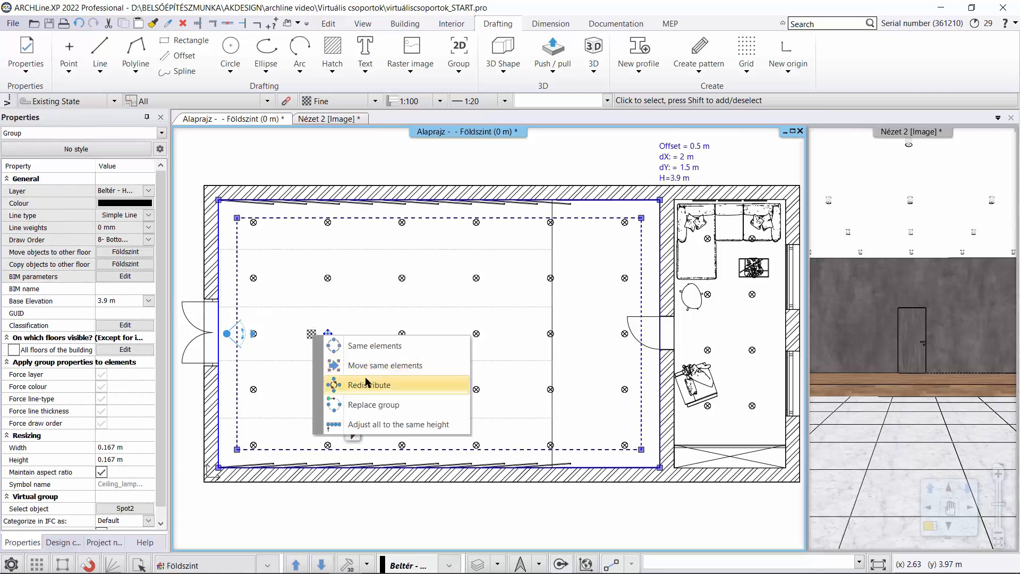
click(386, 407)
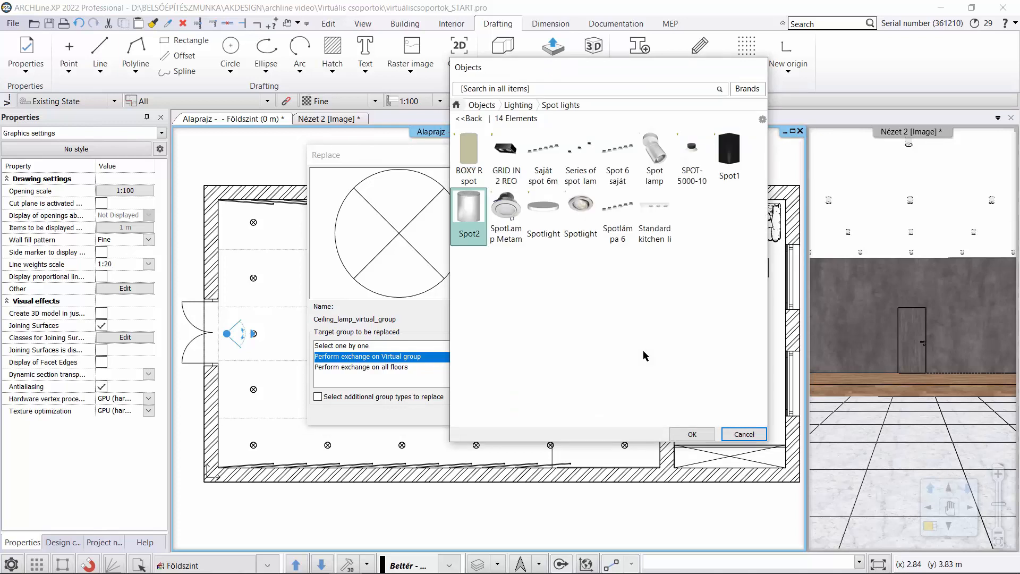
click(729, 157)
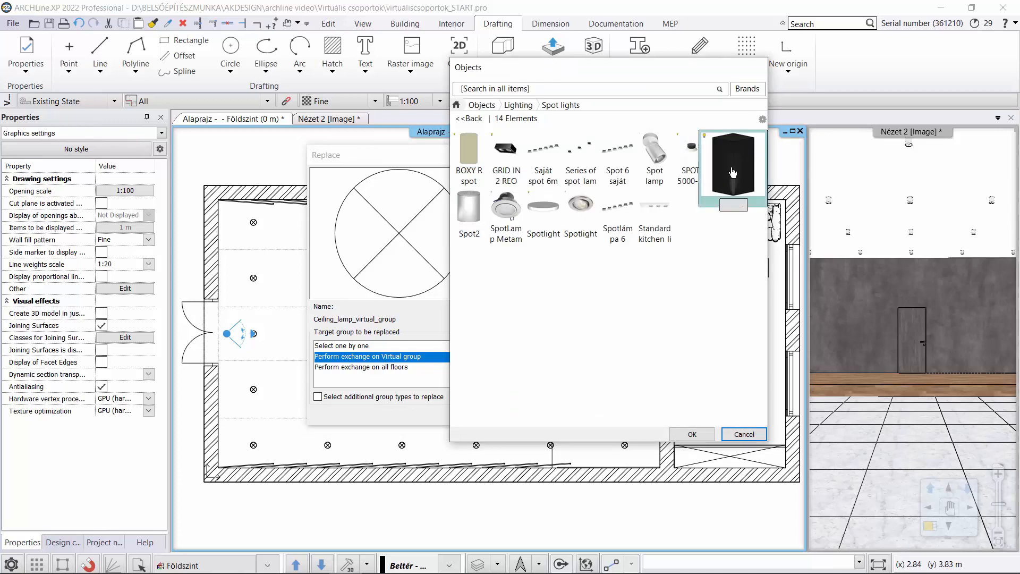
click(692, 435)
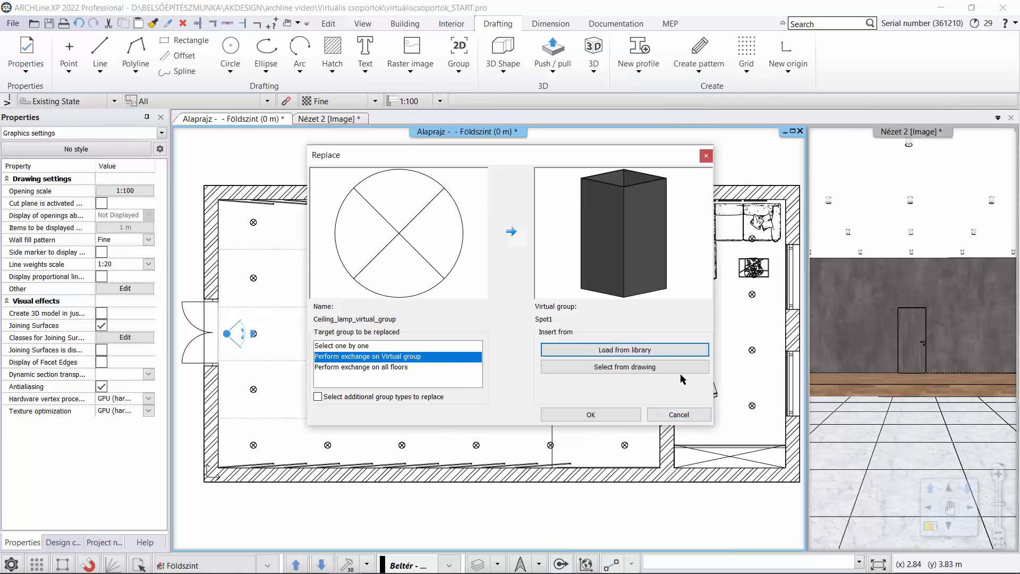
click(607, 417)
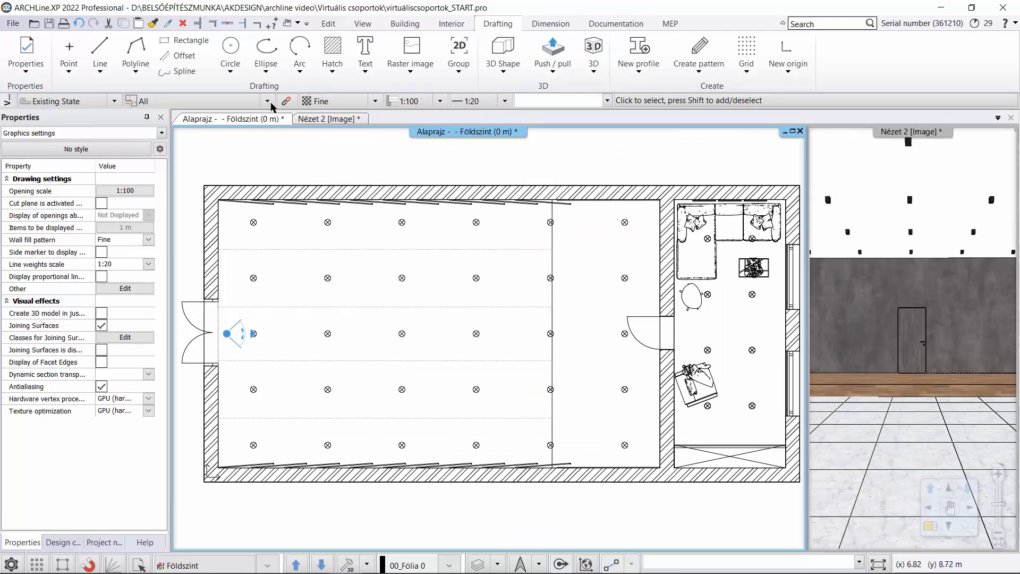
Step: Check the lamps in the 3D view from the Waitingroom and Conferenceroom cameras, looking up at the conference room ceiling
click(313, 119)
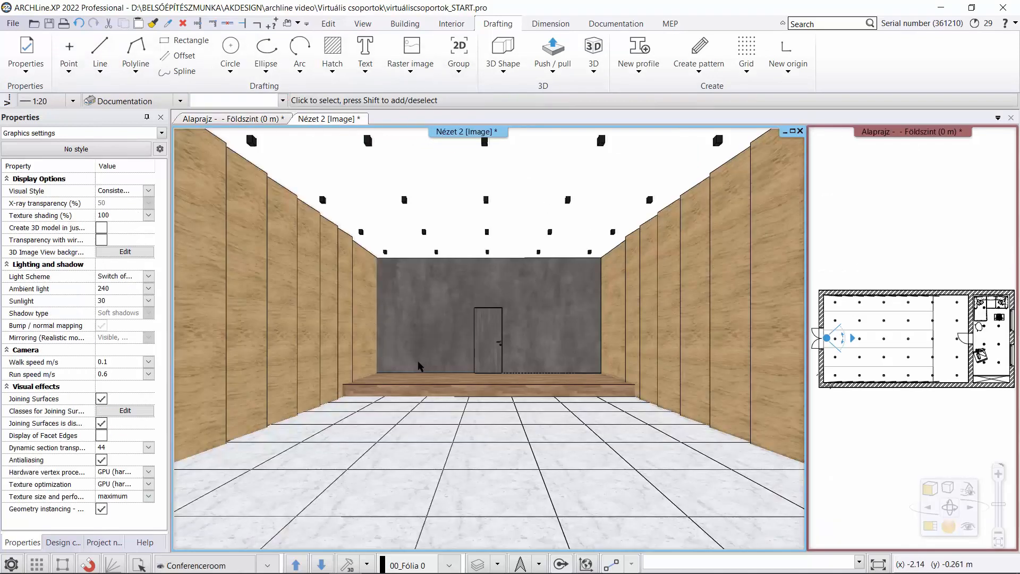
click(265, 565)
click(230, 538)
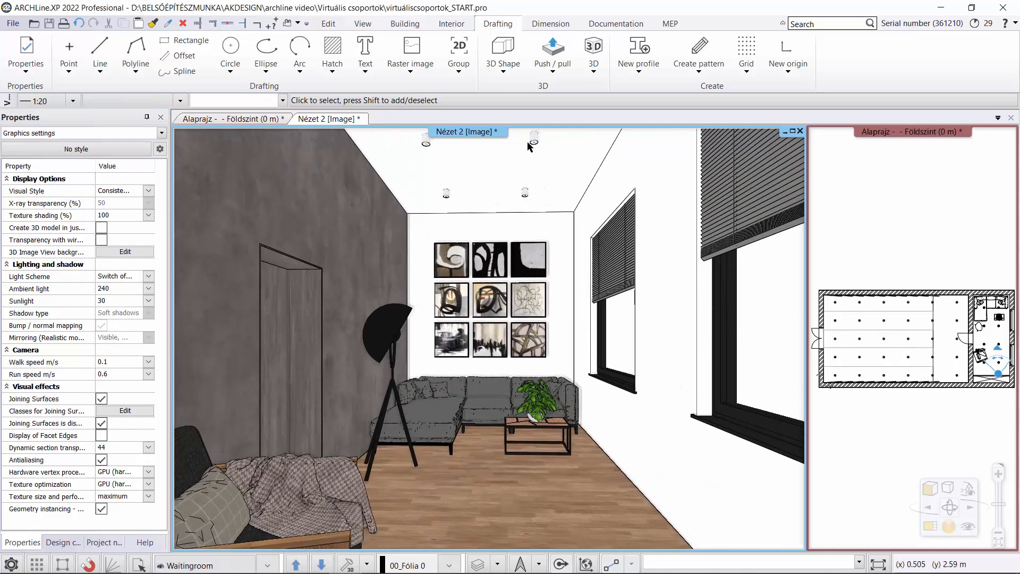
click(267, 565)
click(228, 527)
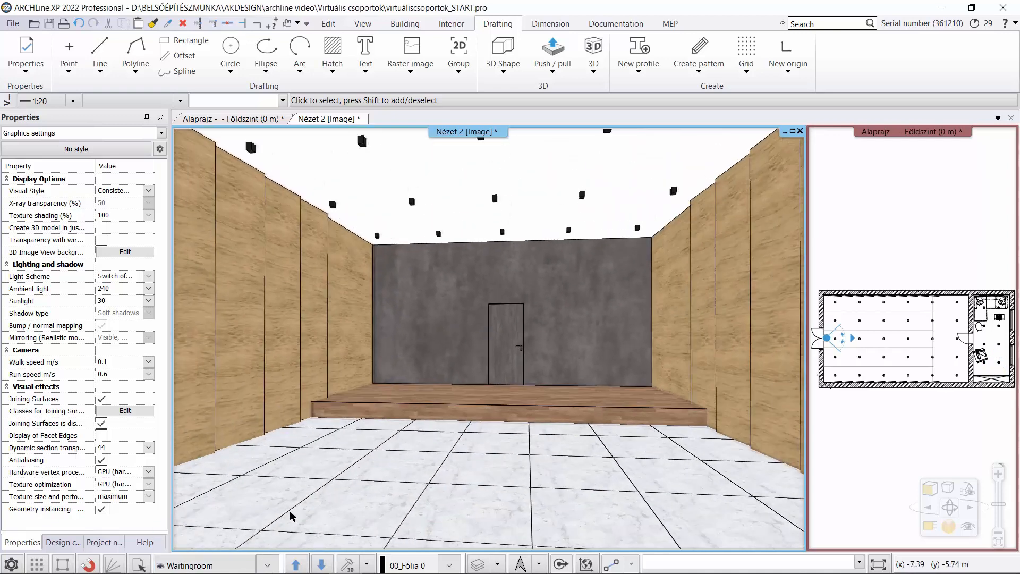
middle_drag(561, 154, 570, 489)
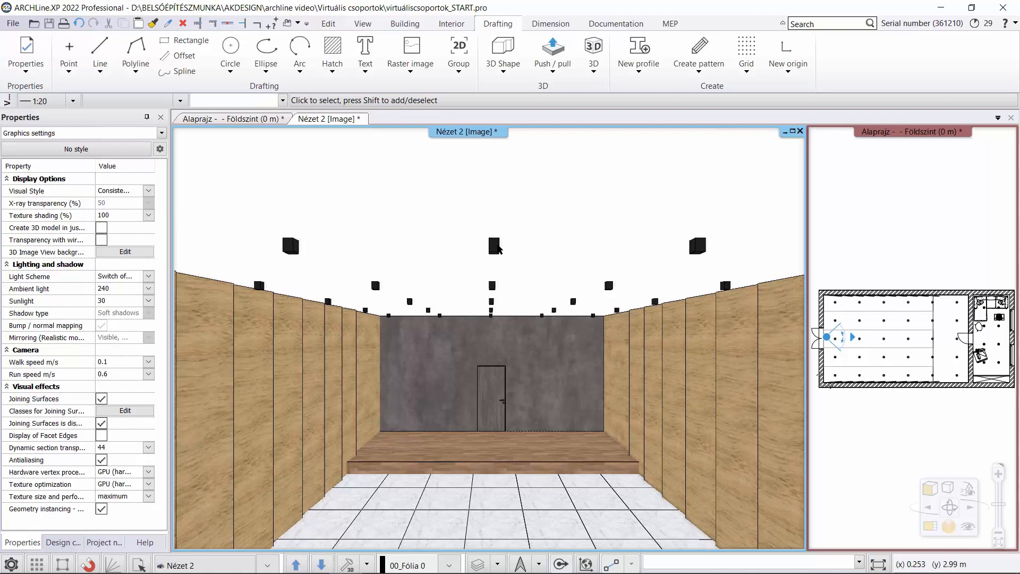
Step: Set the base elevation of the second lamp in the conference room's middle row to 3.85 m
click(495, 245)
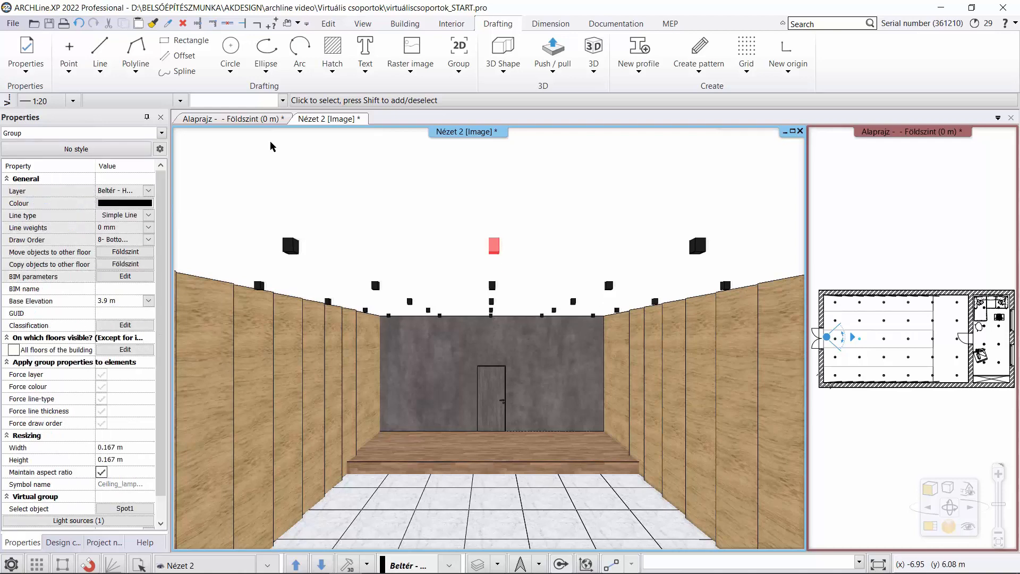
click(233, 118)
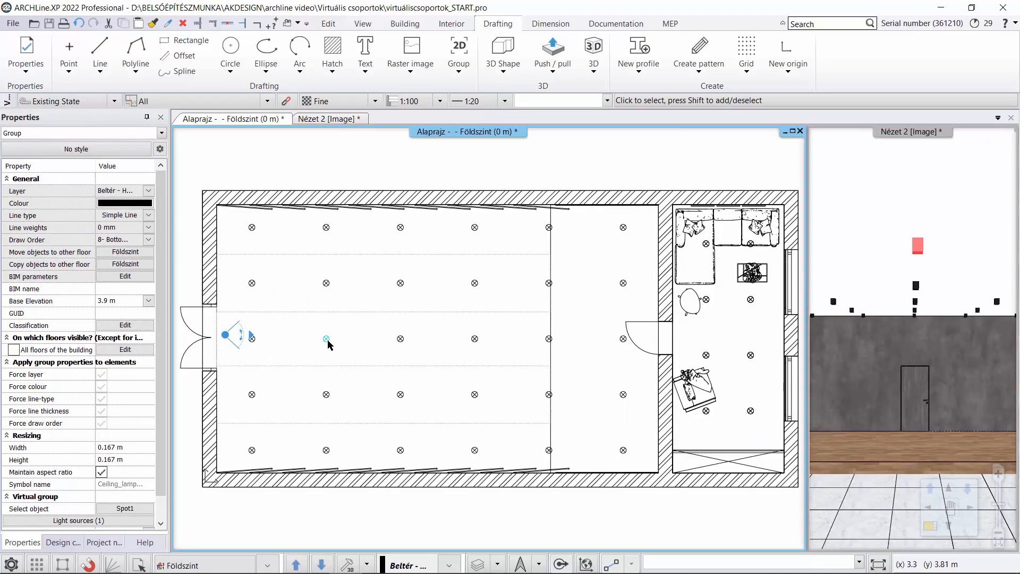
scroll(367, 337, up, 2)
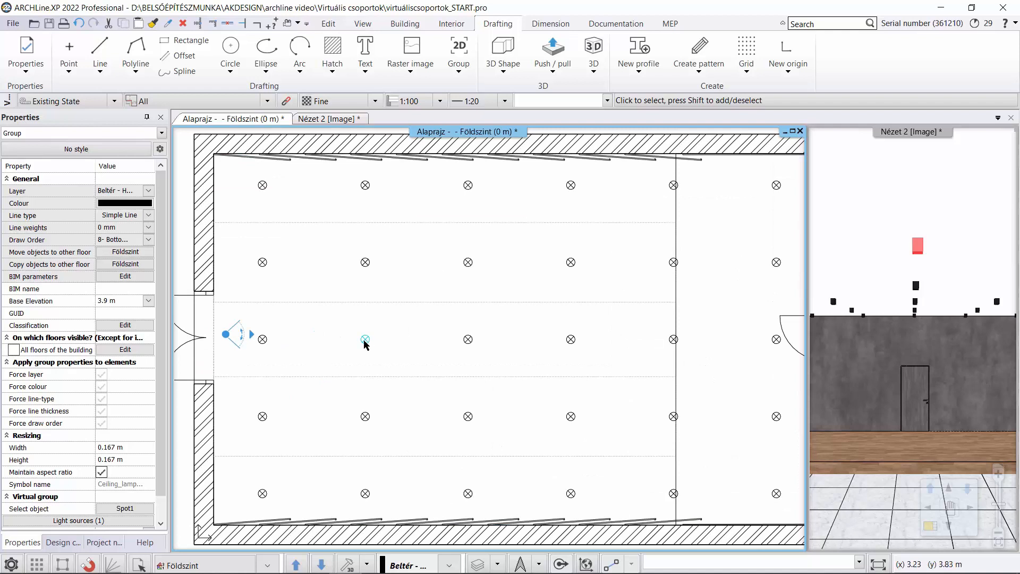
click(365, 340)
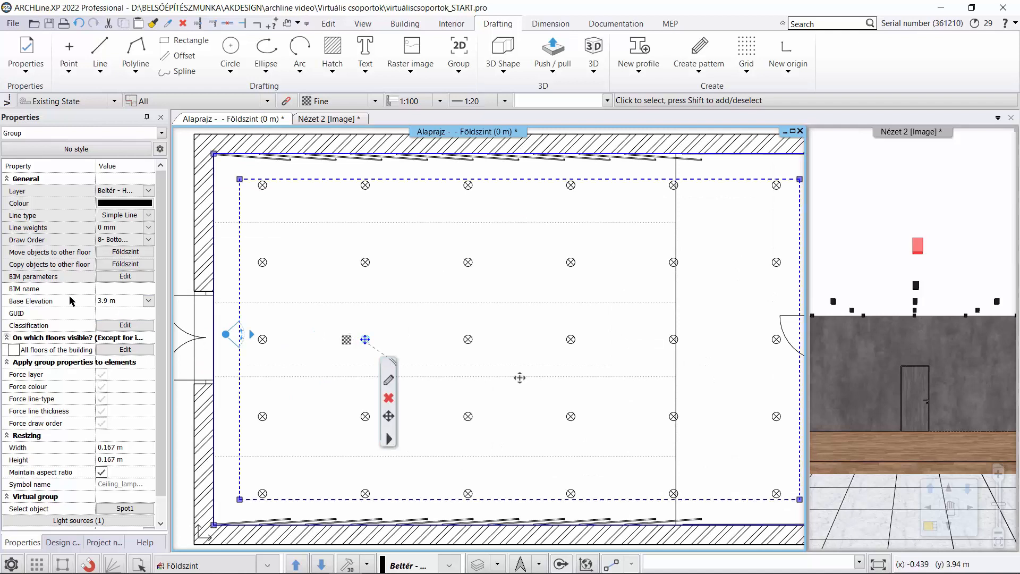
click(111, 301)
drag(105, 301, 136, 299)
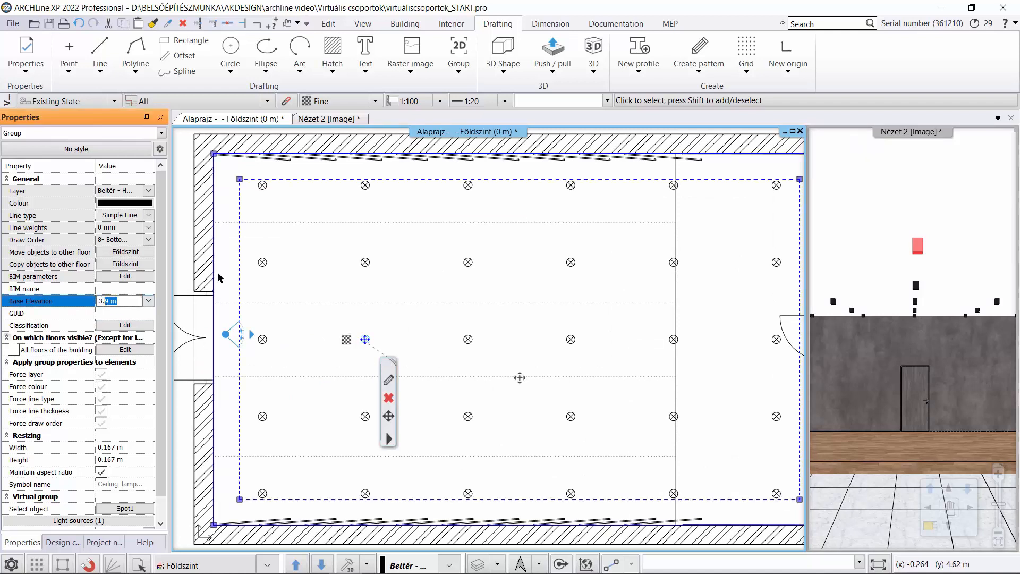
text(85)
key(Return)
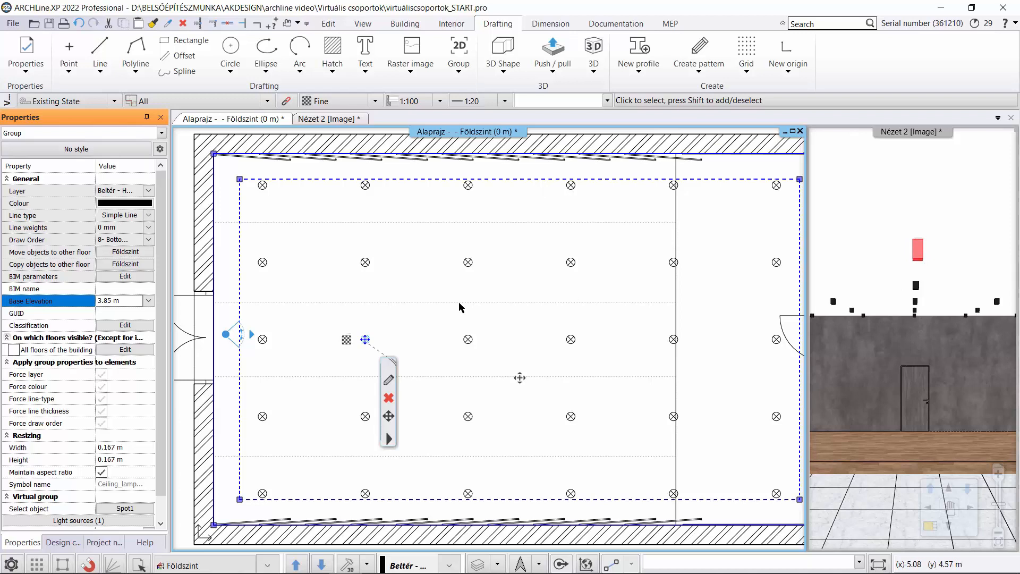
Step: Adjust all conference room lamps to the selected lamp's height, check another lamp in the 3D view and return to the floor plan
mouse_move(347, 344)
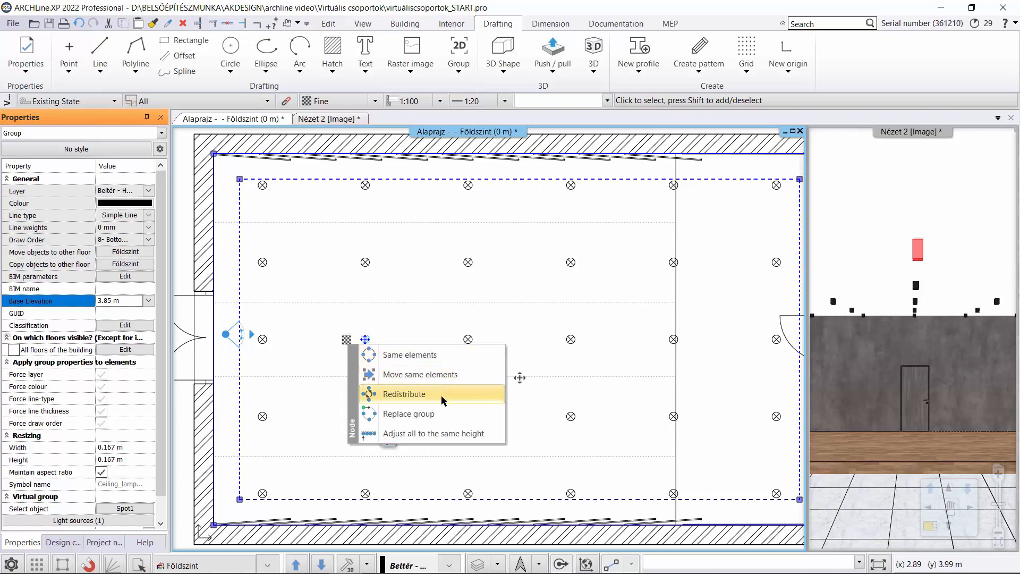
click(382, 434)
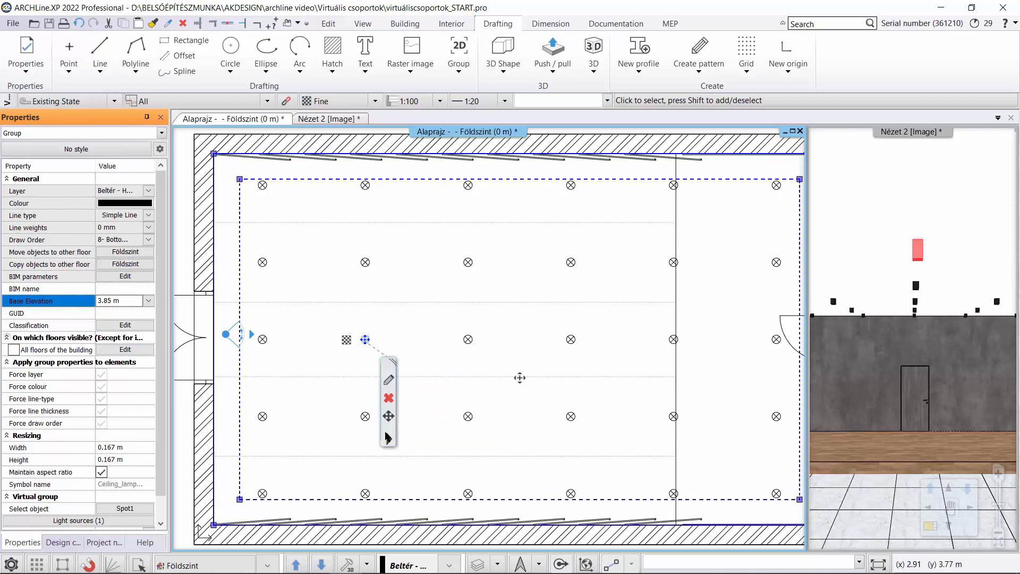
click(326, 119)
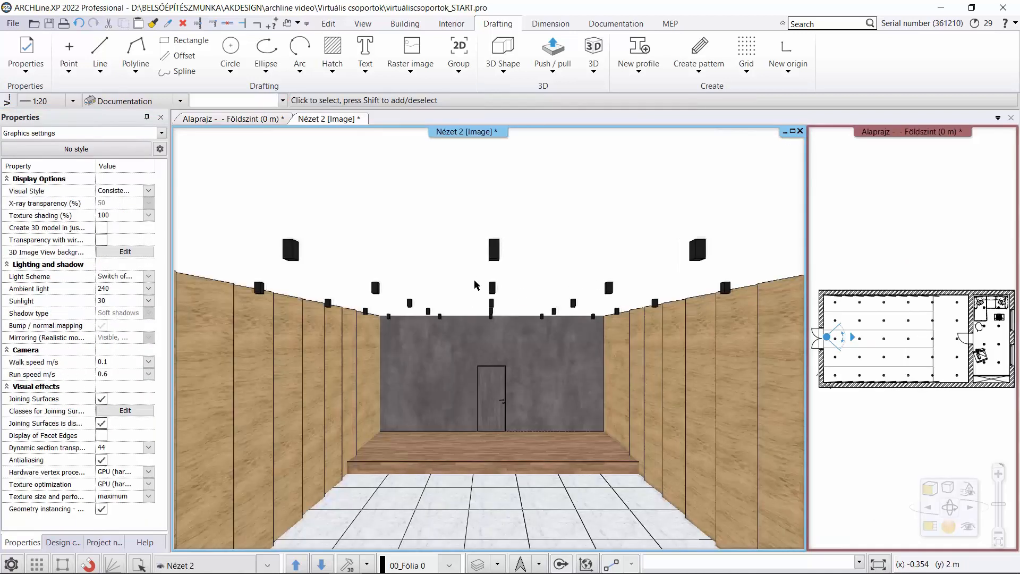
click(491, 303)
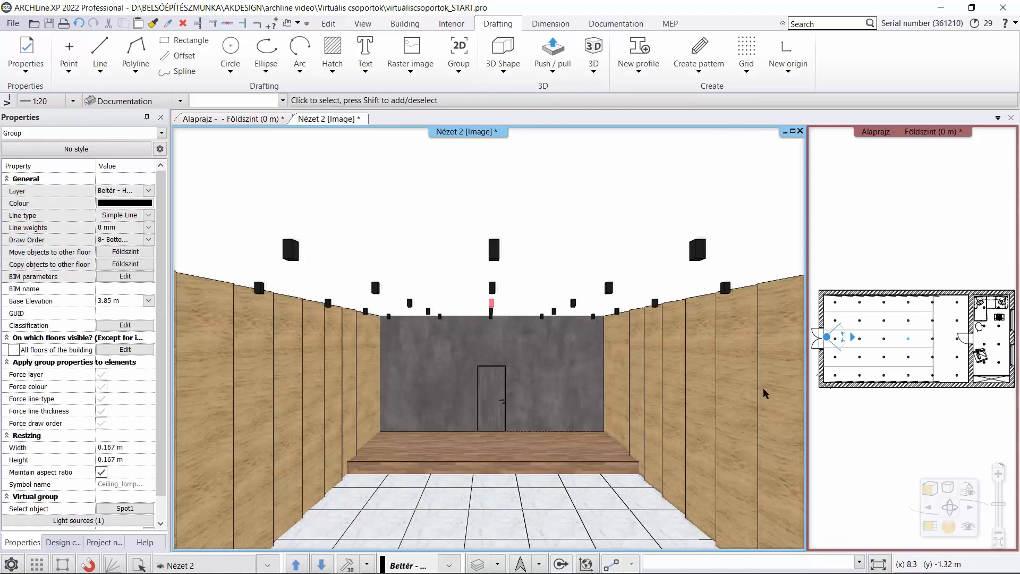
click(893, 417)
click(928, 528)
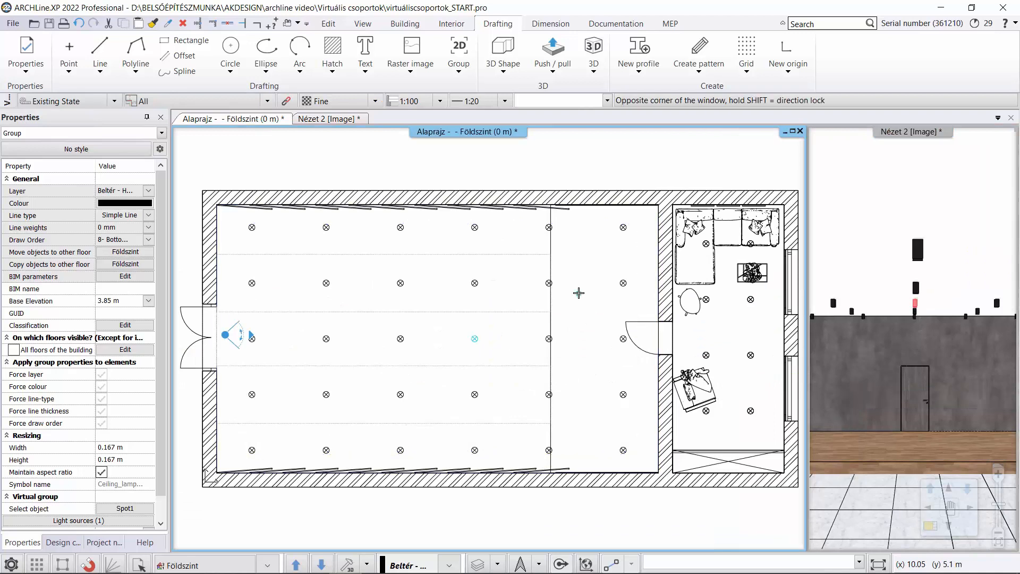
click(460, 308)
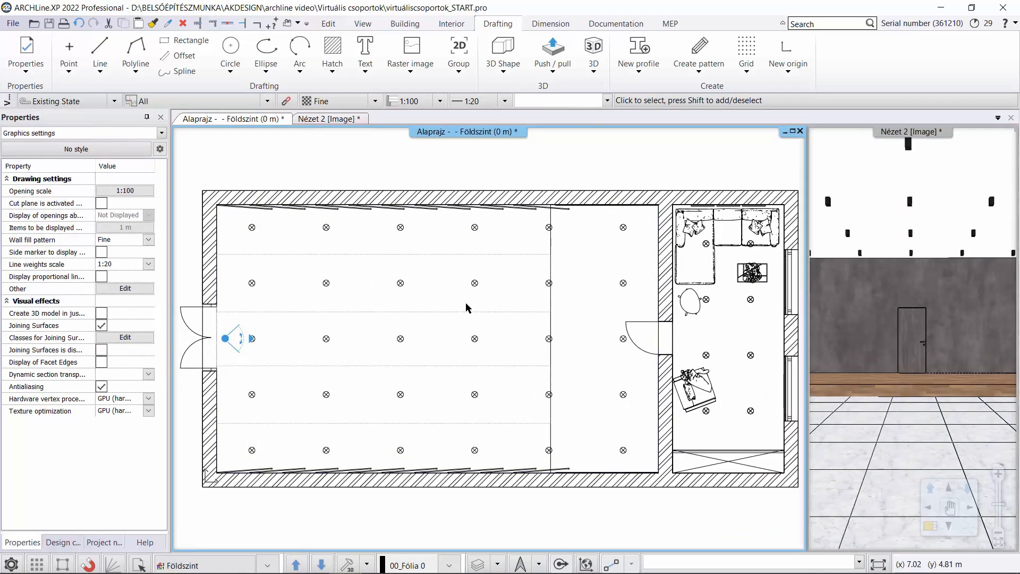
Step: In the virtual group distribution settings, choose an object as the item to place and pick Conferencechair1 from the office chairs
click(458, 53)
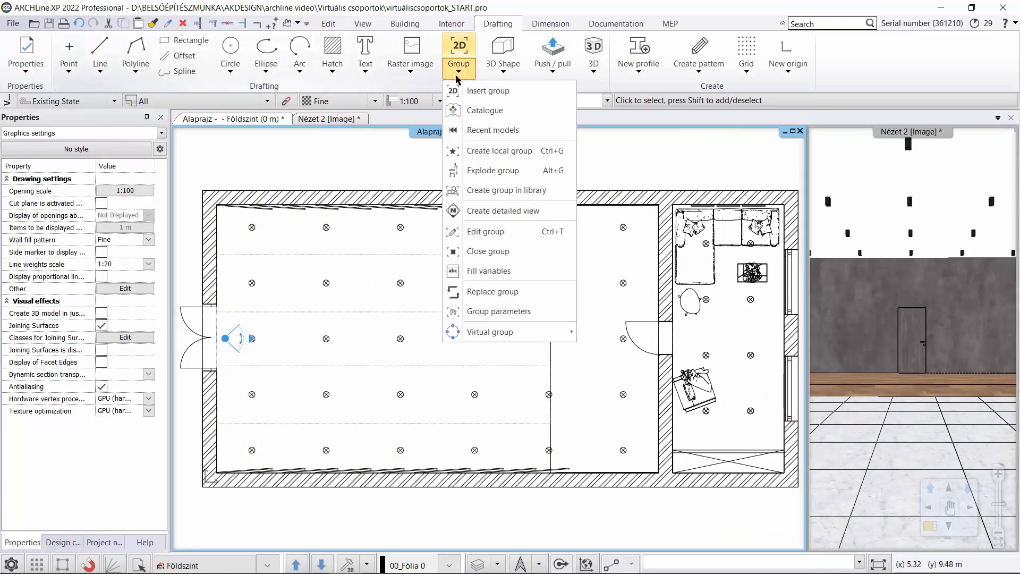
mouse_move(489, 328)
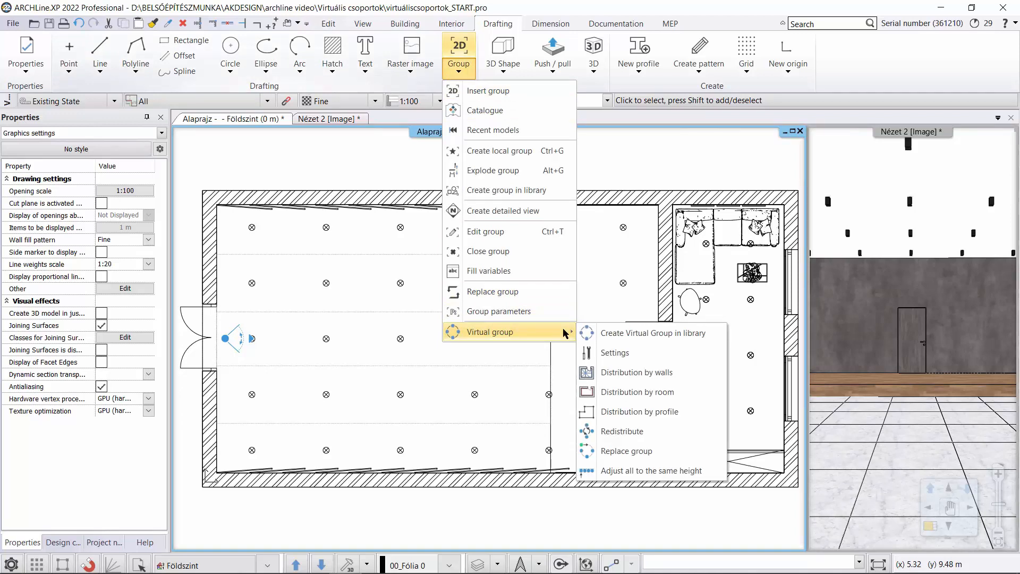
click(605, 353)
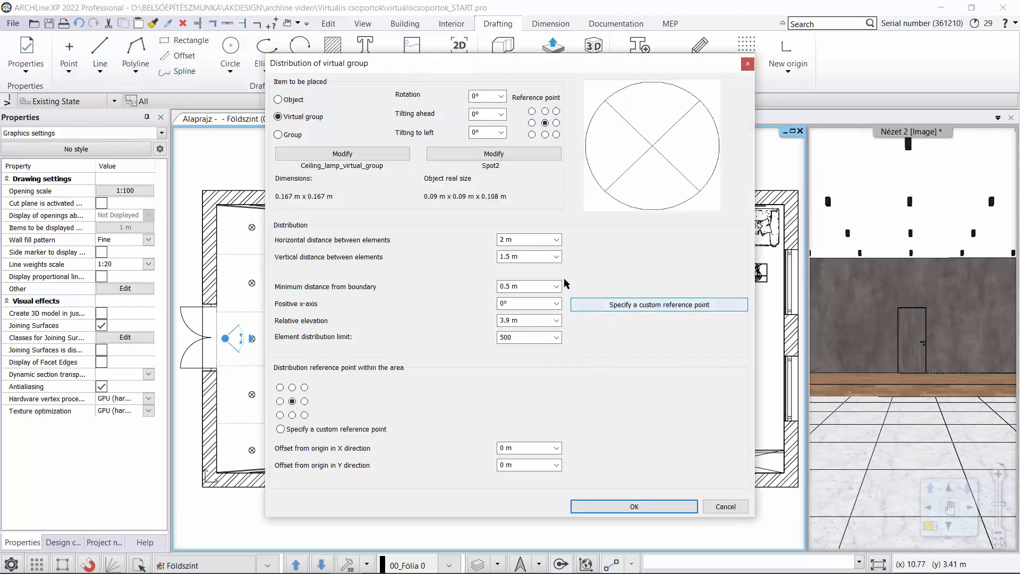
click(305, 101)
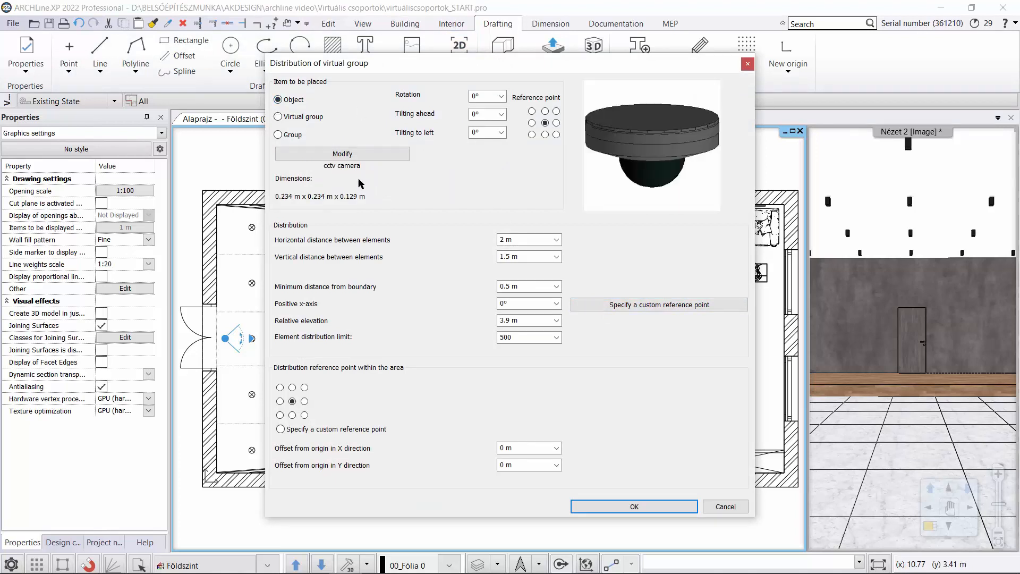
click(344, 154)
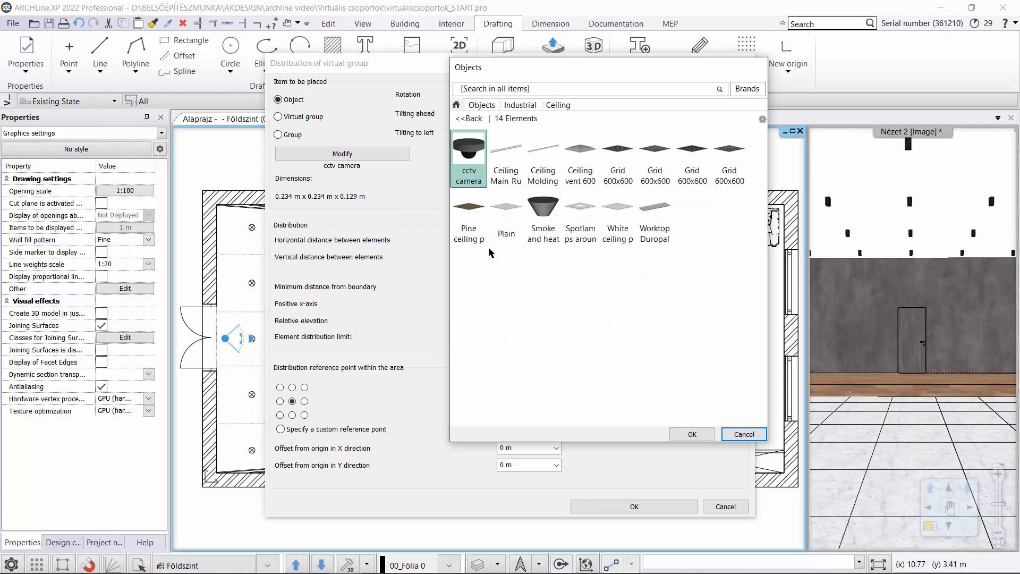
click(461, 108)
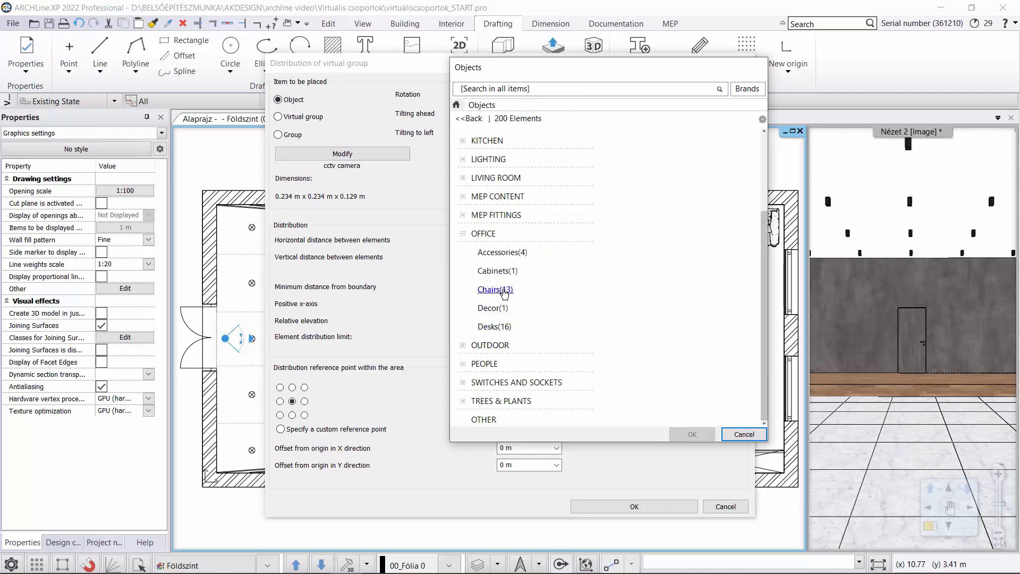
click(508, 290)
click(647, 160)
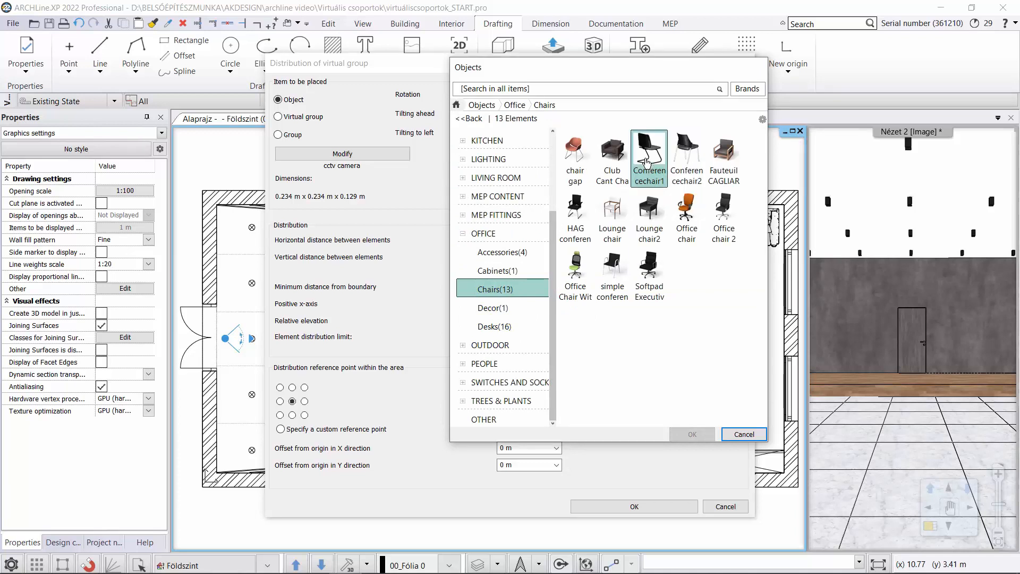
click(691, 434)
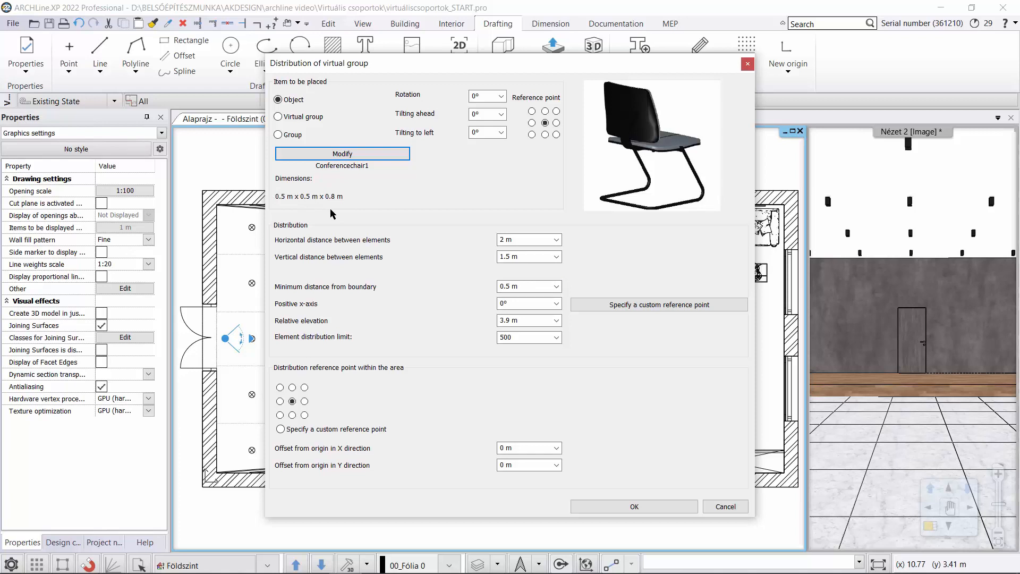
Step: Set the chair's reference point to its upper-left corner, with distances between elements of 1 m horizontally and 0.51 m vertically
click(532, 112)
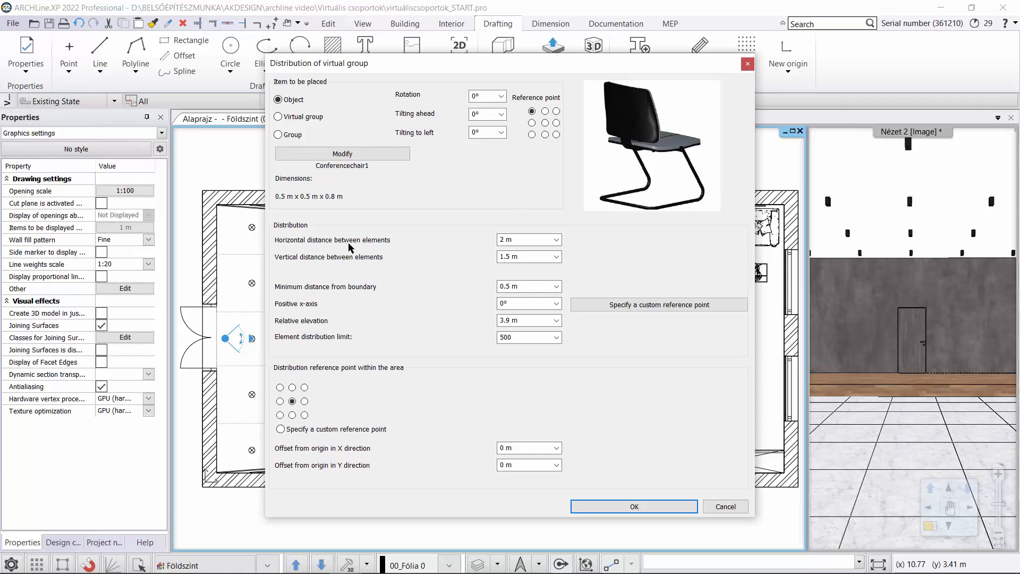
click(501, 241)
text(1)
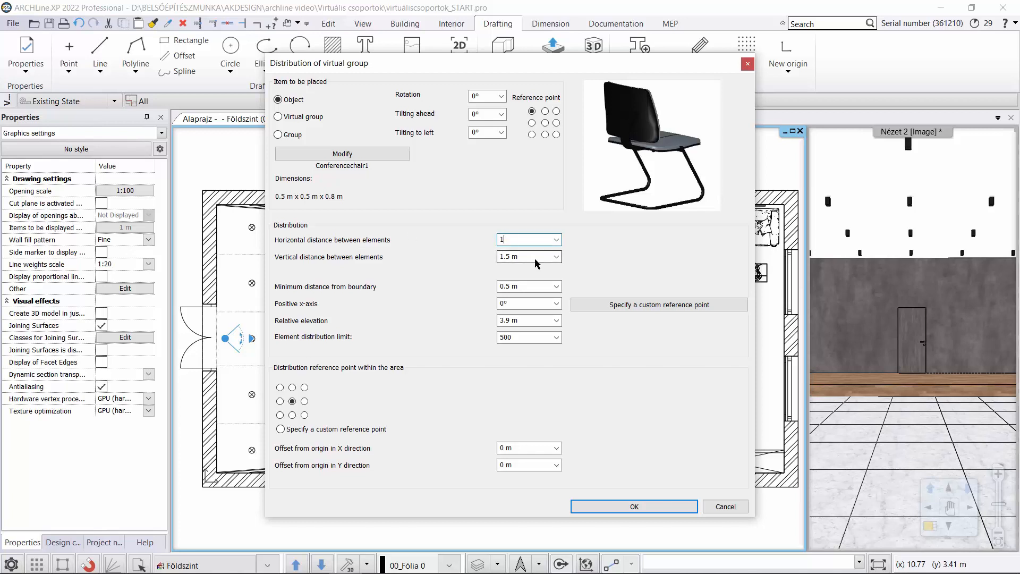
click(535, 259)
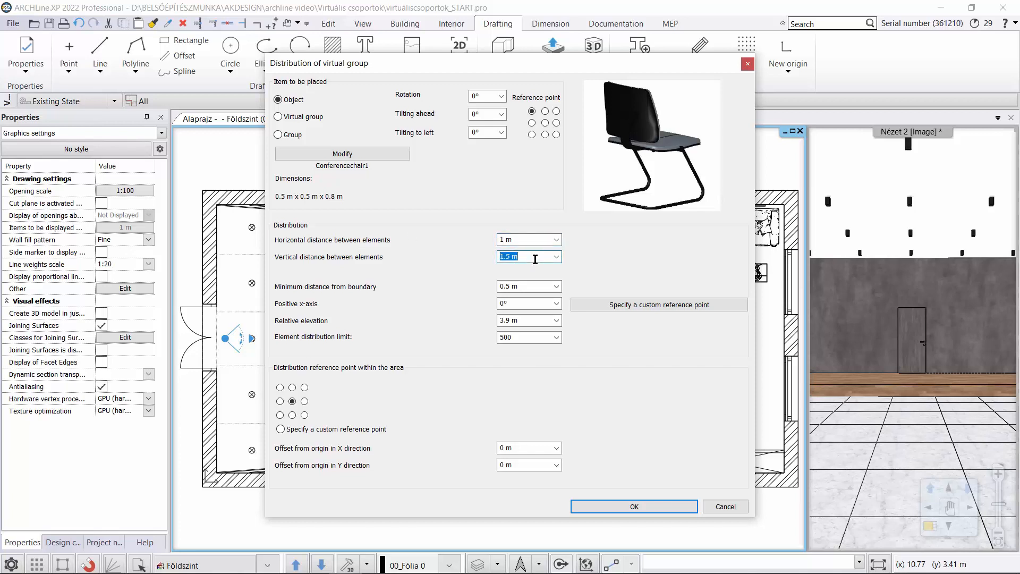
text(,51)
Step: Set the minimum distance from boundary and relative elevation to 0 m, the X offset from origin to 0.2 m, and accept the distribution settings
click(530, 287)
text(0)
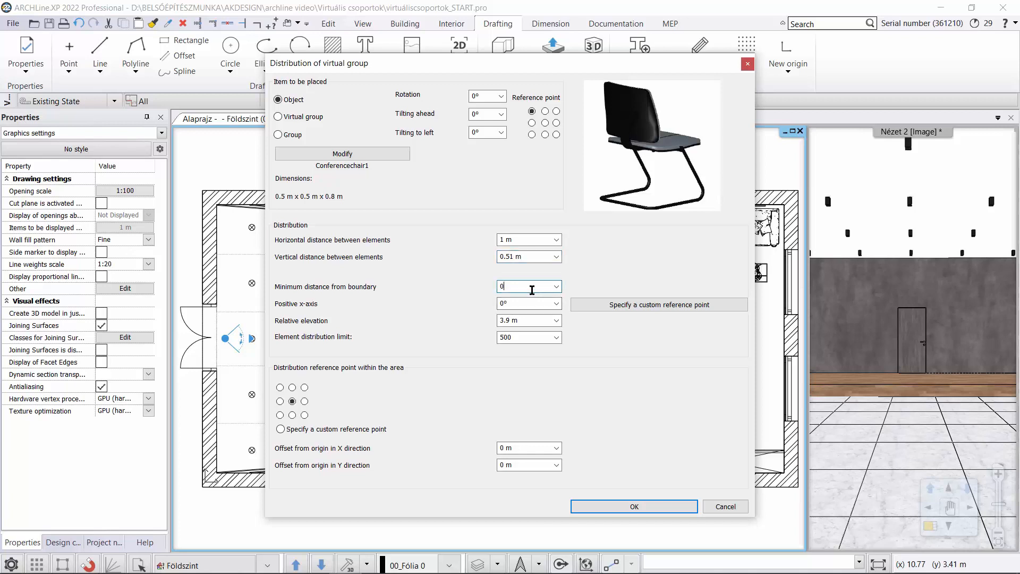
click(536, 320)
text(0)
click(526, 448)
text(0,2)
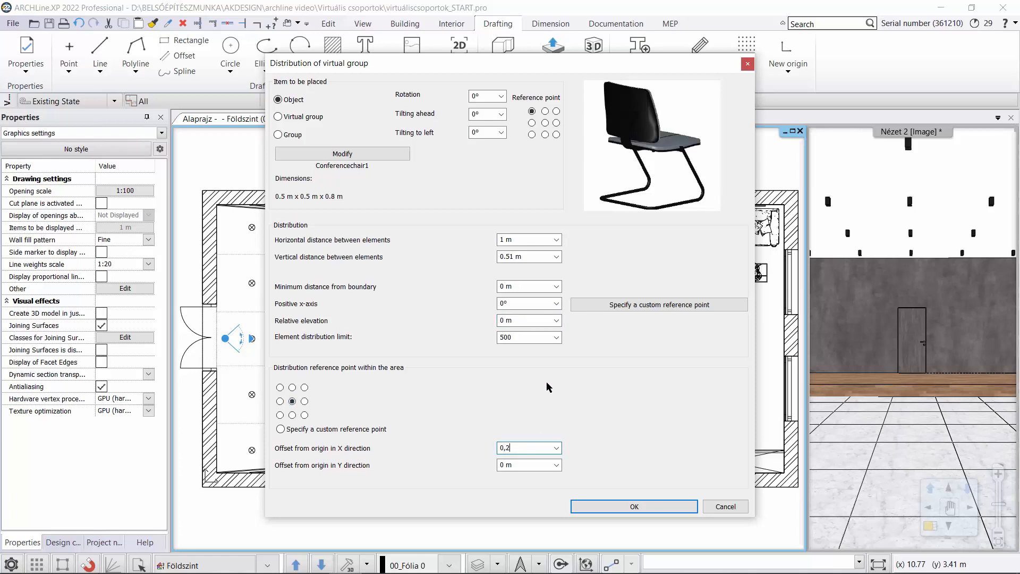
click(613, 506)
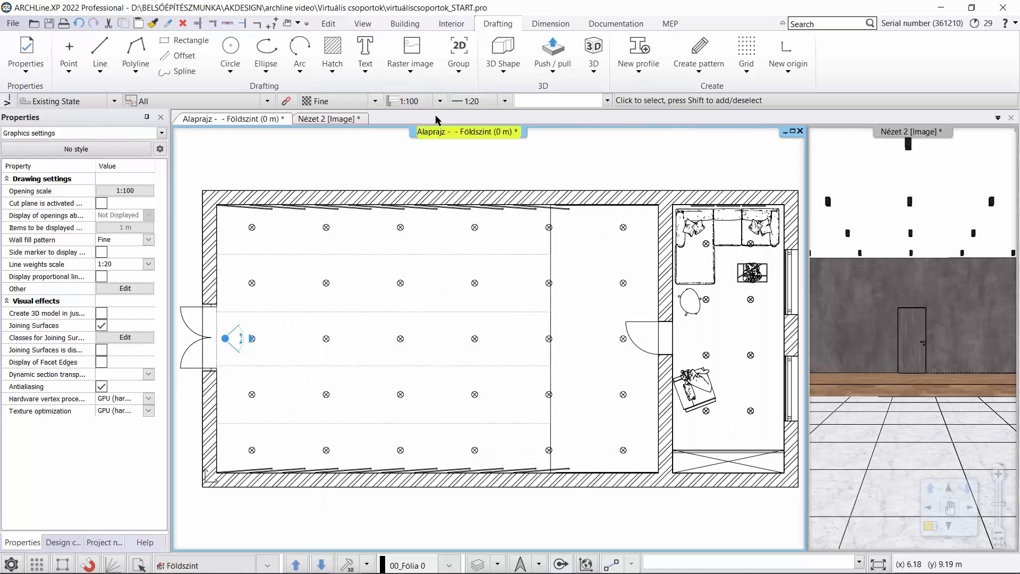
Step: Distribute the chairs by profile in the conference room, outlining the dotted strip just above the entrance level up to the stage edge, about 9 by 1.55 m
click(458, 61)
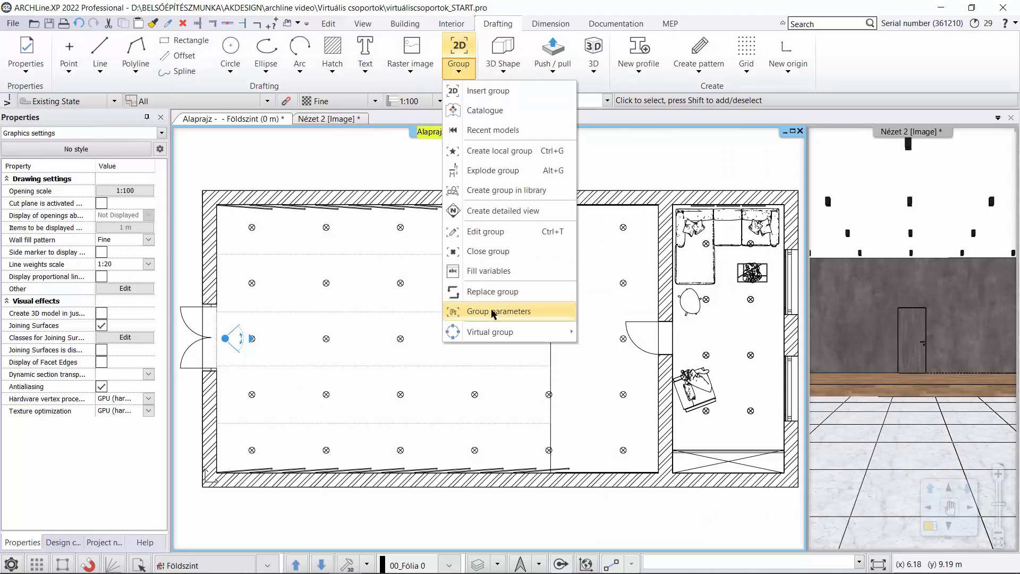
mouse_move(489, 331)
click(626, 391)
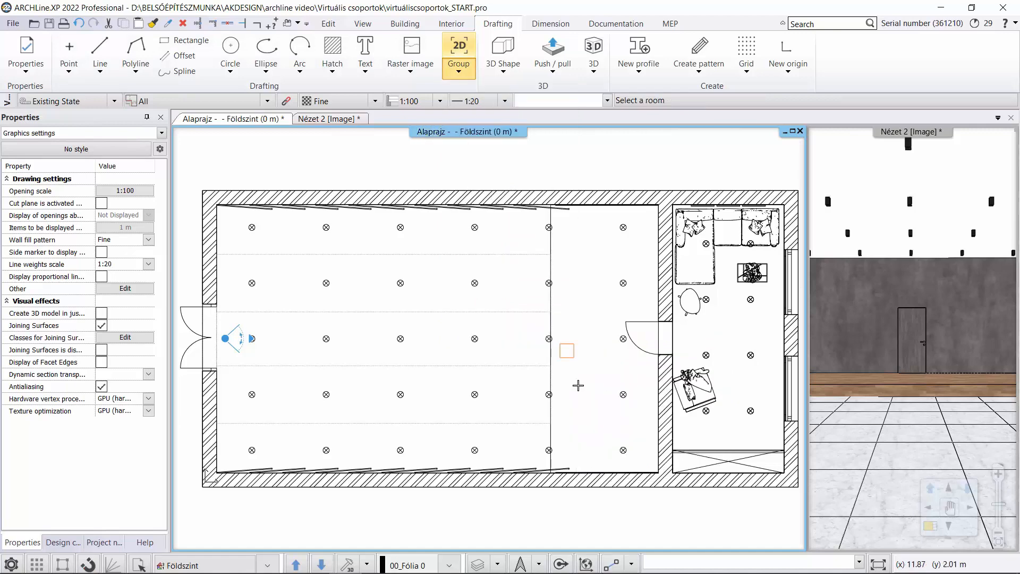
click(578, 385)
click(217, 255)
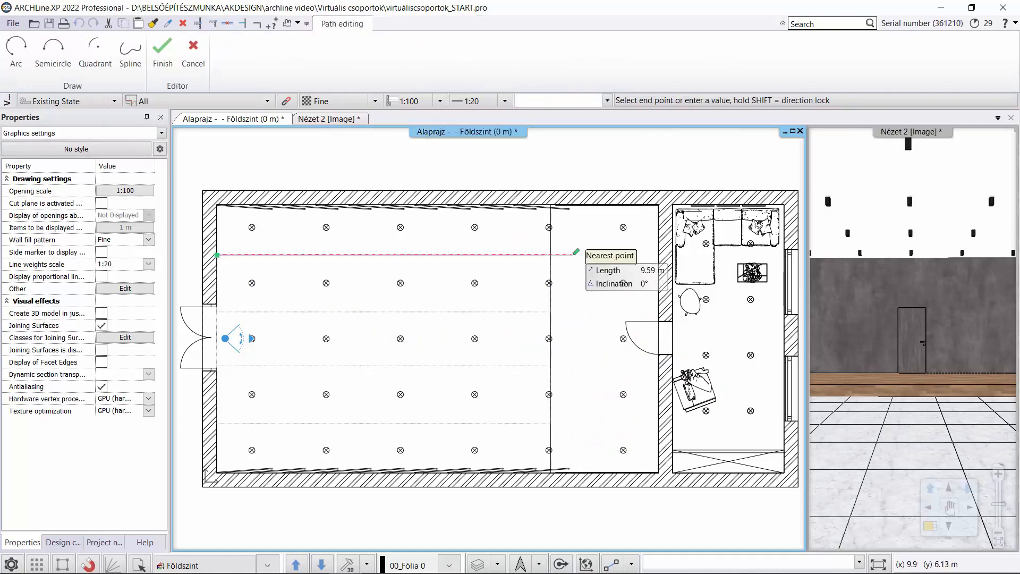
click(551, 254)
scroll(555, 318, up, 4)
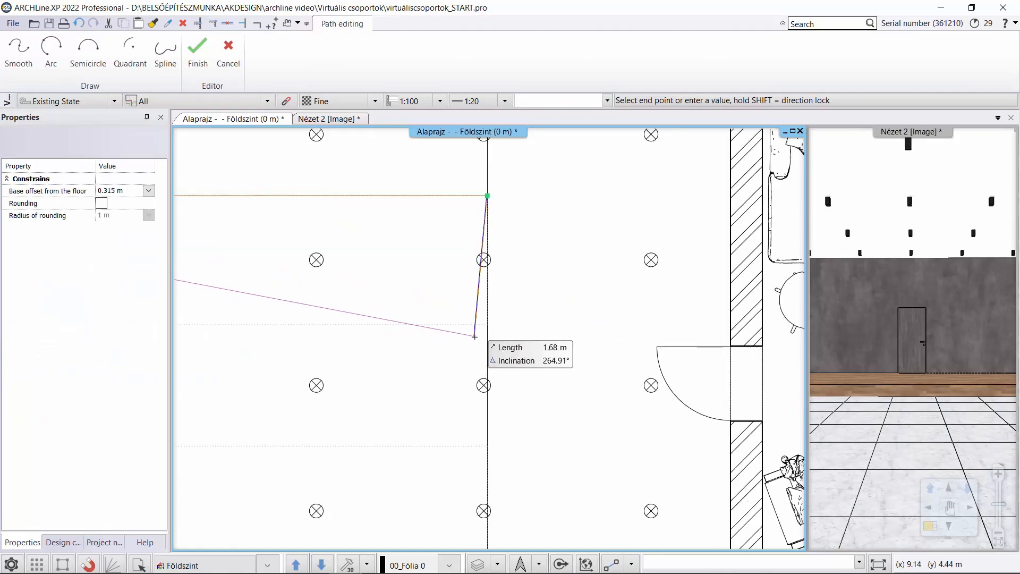
click(487, 324)
scroll(487, 324, down, 6)
scroll(448, 363, up, 8)
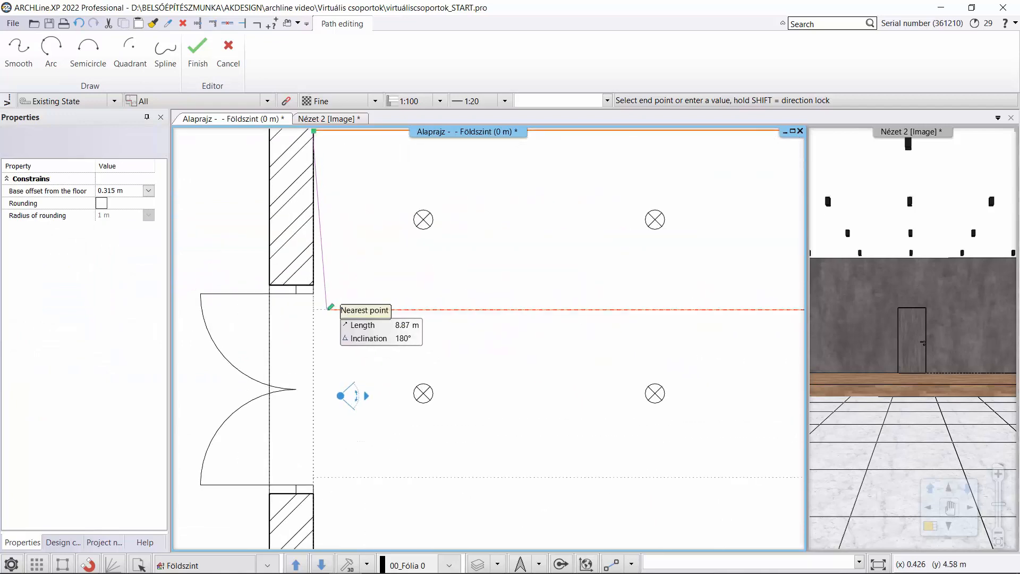
click(330, 308)
middle_drag(343, 212, 353, 308)
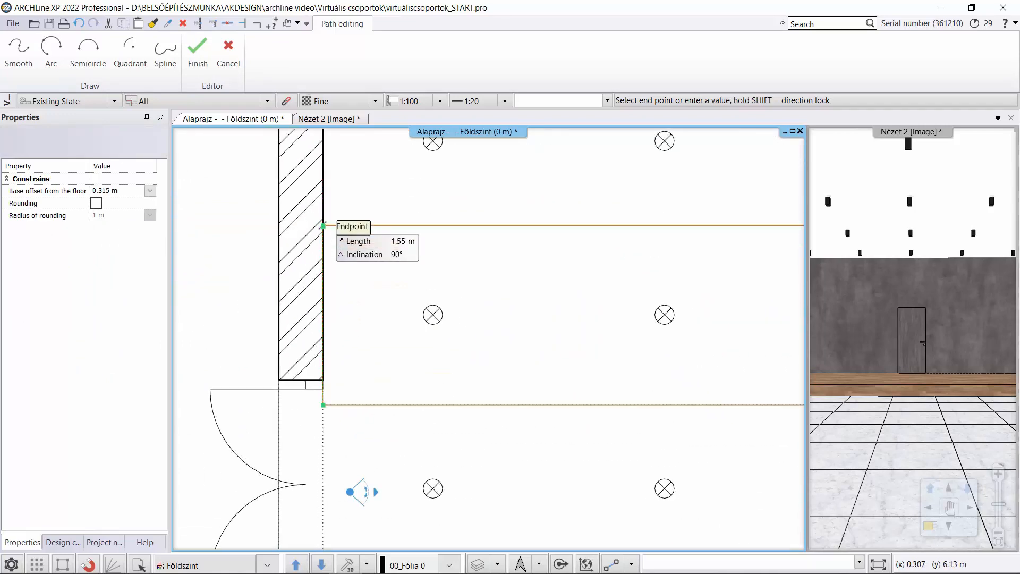
click(323, 225)
scroll(667, 292, down, 5)
scroll(452, 336, up, 1)
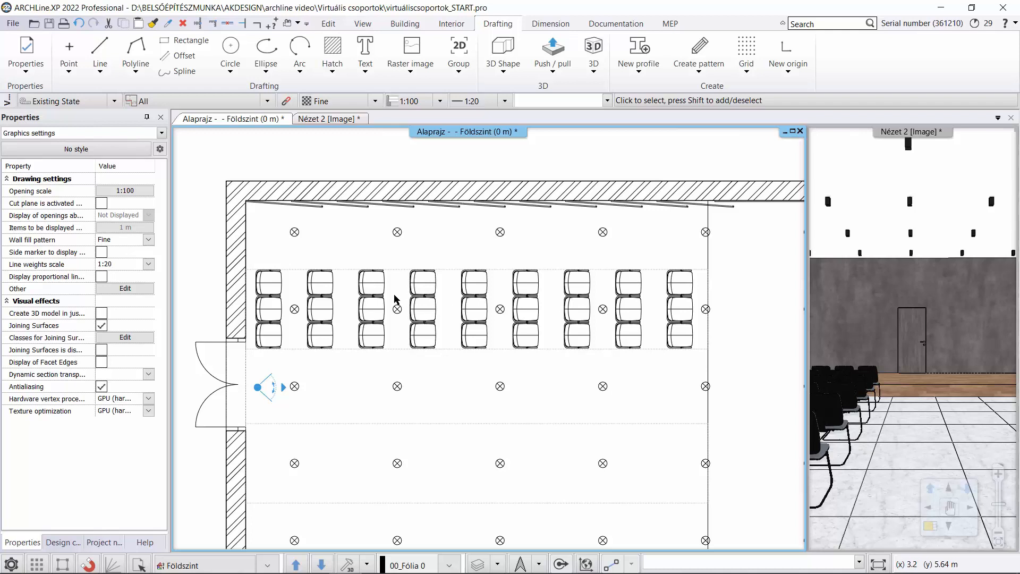
Step: Delete the three chairs in the column nearest the stage
click(692, 285)
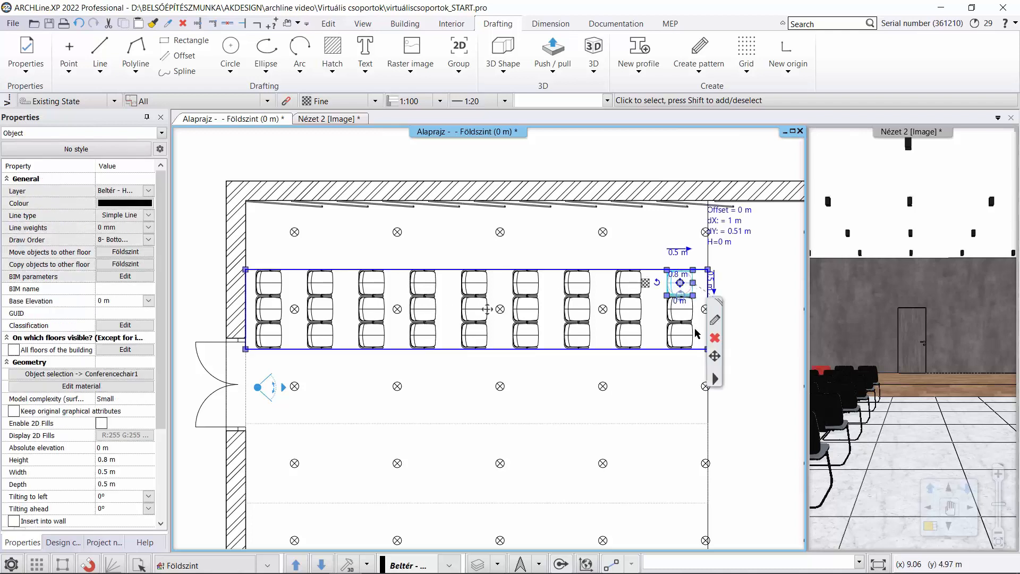
scroll(696, 333, up, 1)
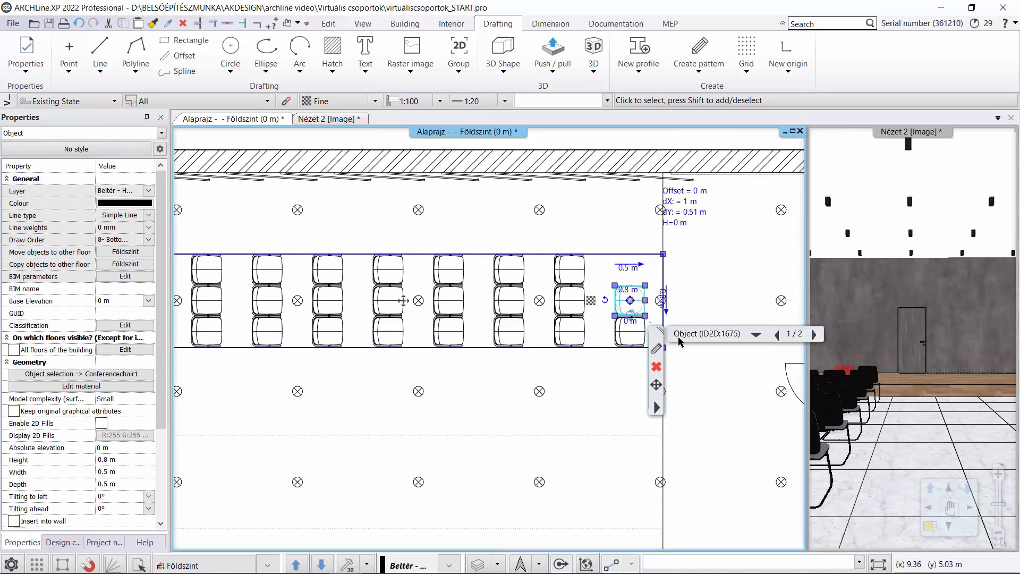
click(640, 347)
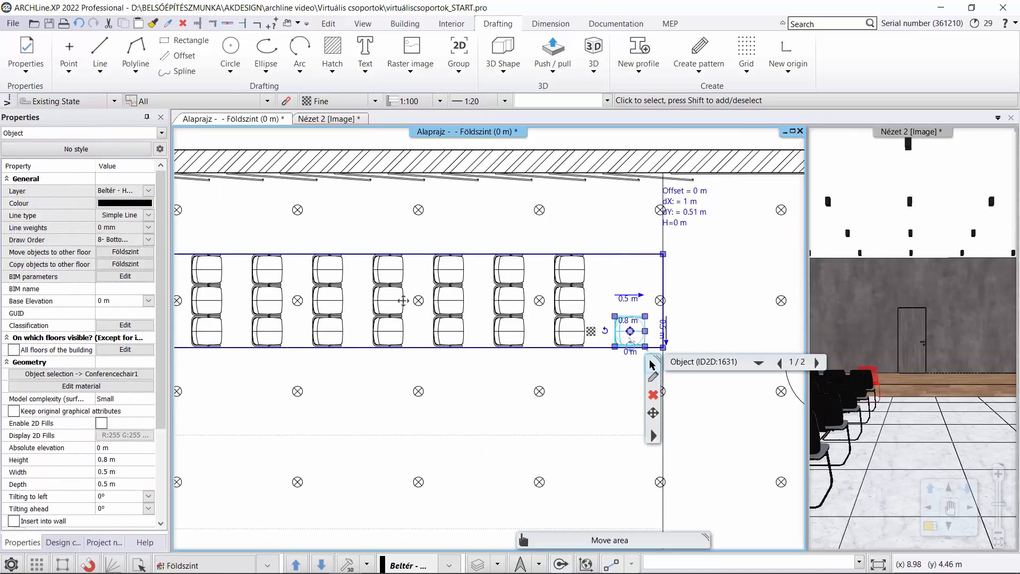
click(656, 366)
scroll(511, 308, down, 3)
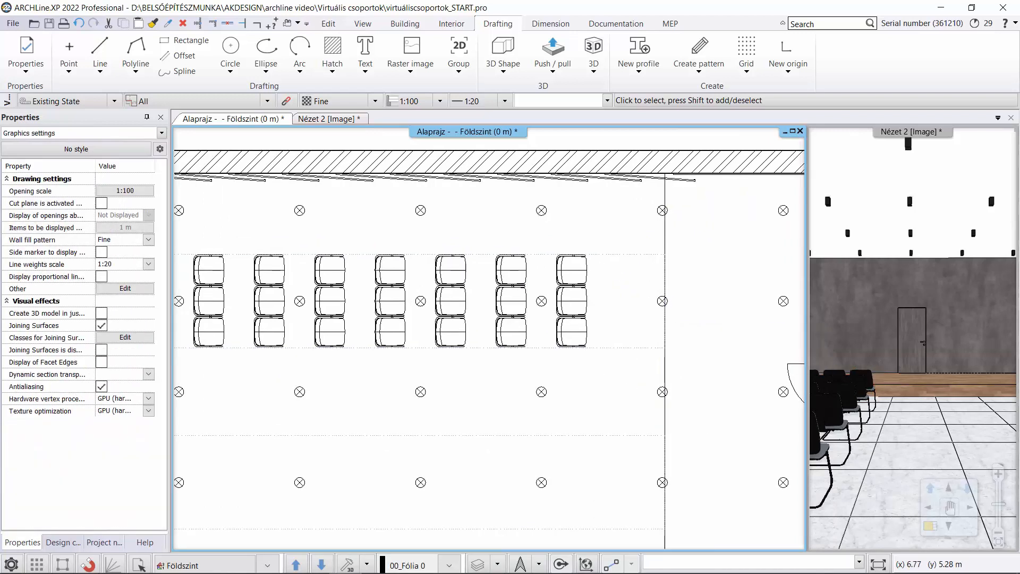
Step: Delete the three chairs in the column nearest the entrance wall, check the chair layout in the 3D view and return to the floor plan
scroll(439, 320, up, 3)
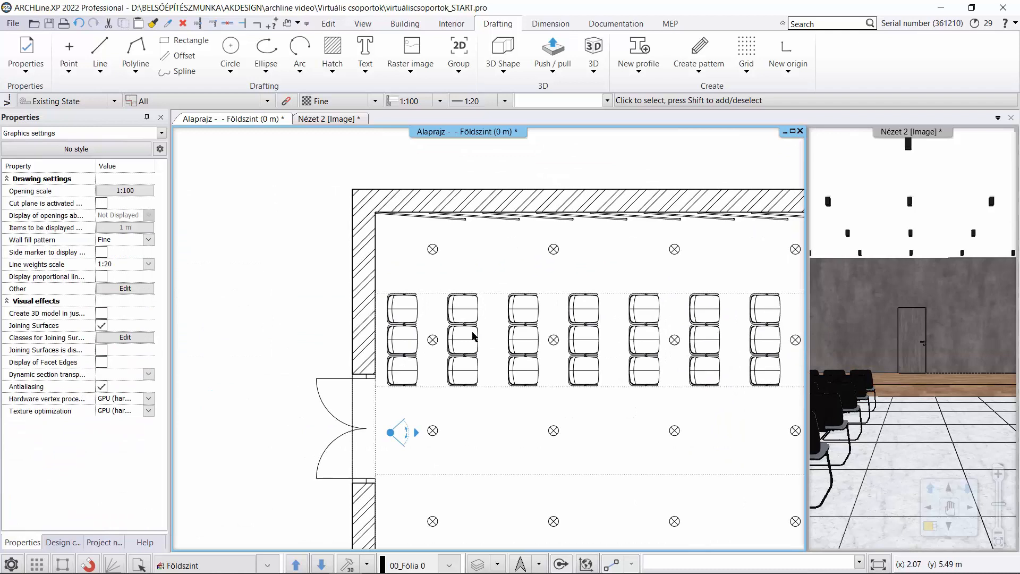
click(417, 313)
click(416, 356)
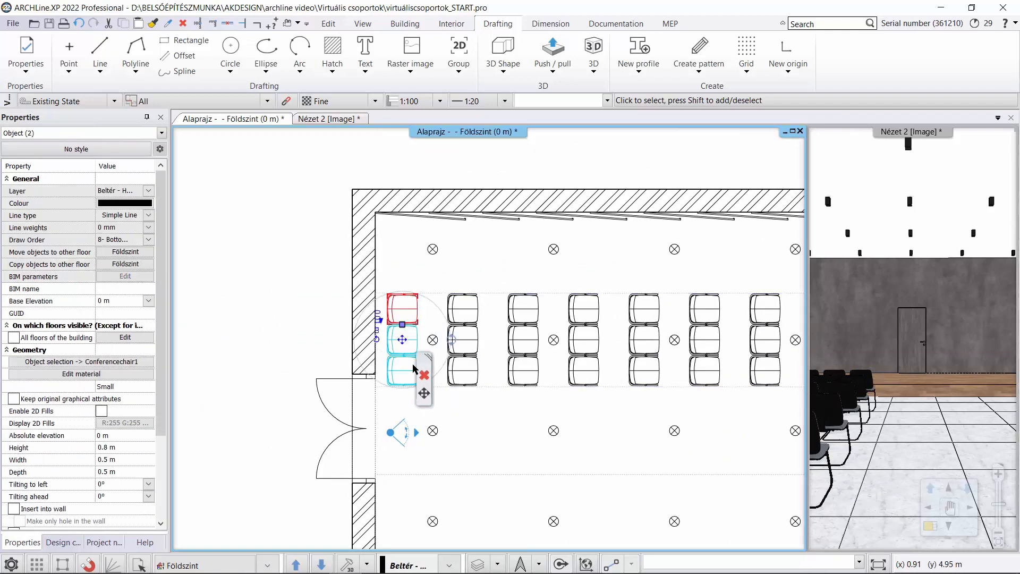
shift+click(401, 383)
click(424, 376)
scroll(502, 313, down, 3)
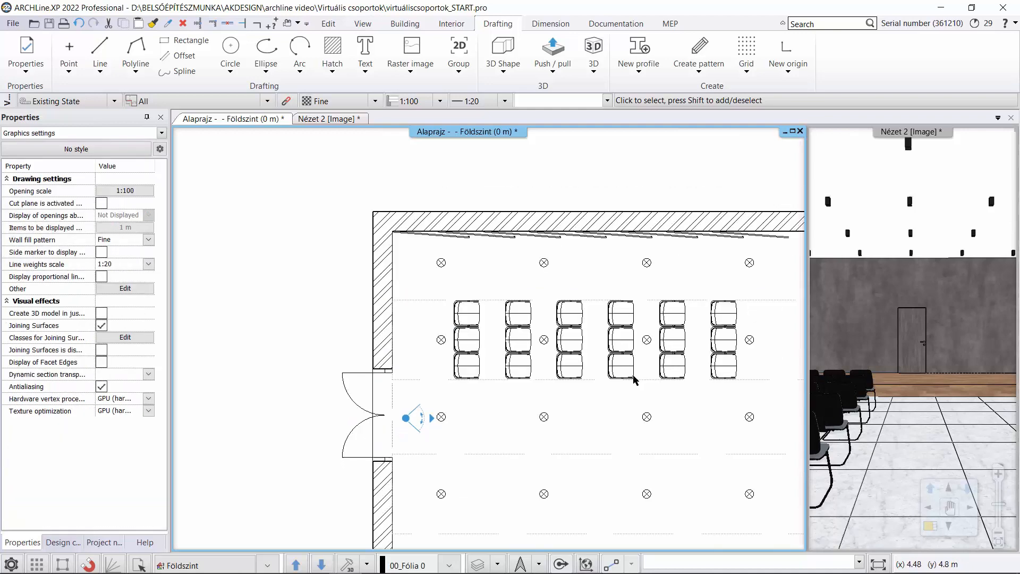
click(329, 118)
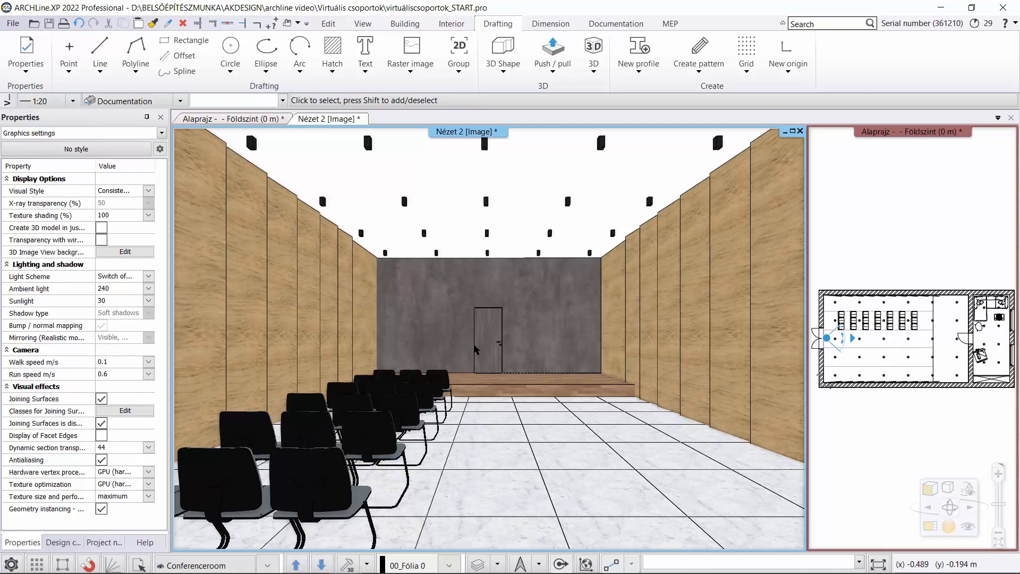
click(232, 118)
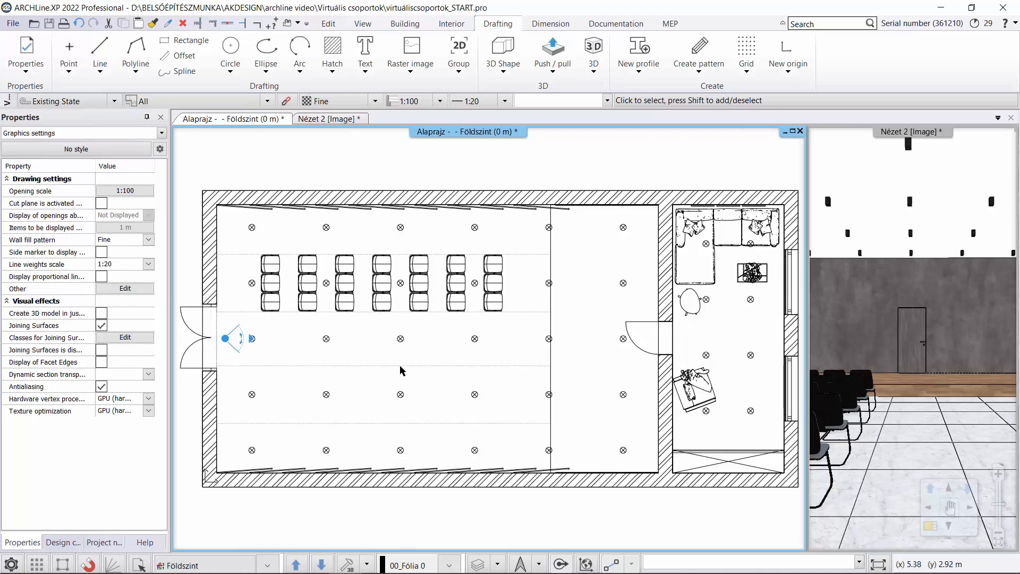
Step: Replace the virtual group's chairs on the current floor with another chair found by searching the library for "conference", and check them in the 3D view
click(382, 286)
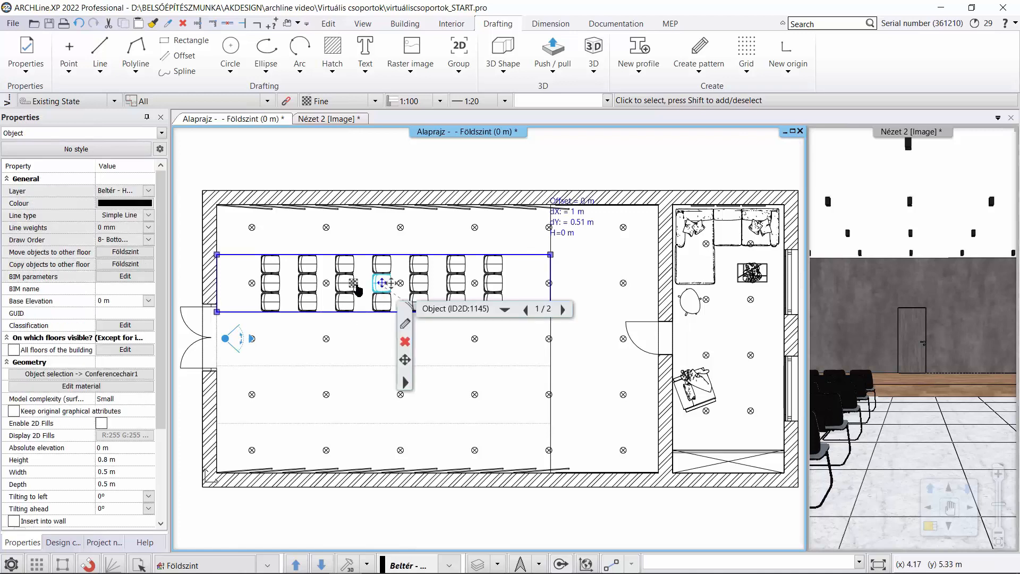
mouse_move(354, 284)
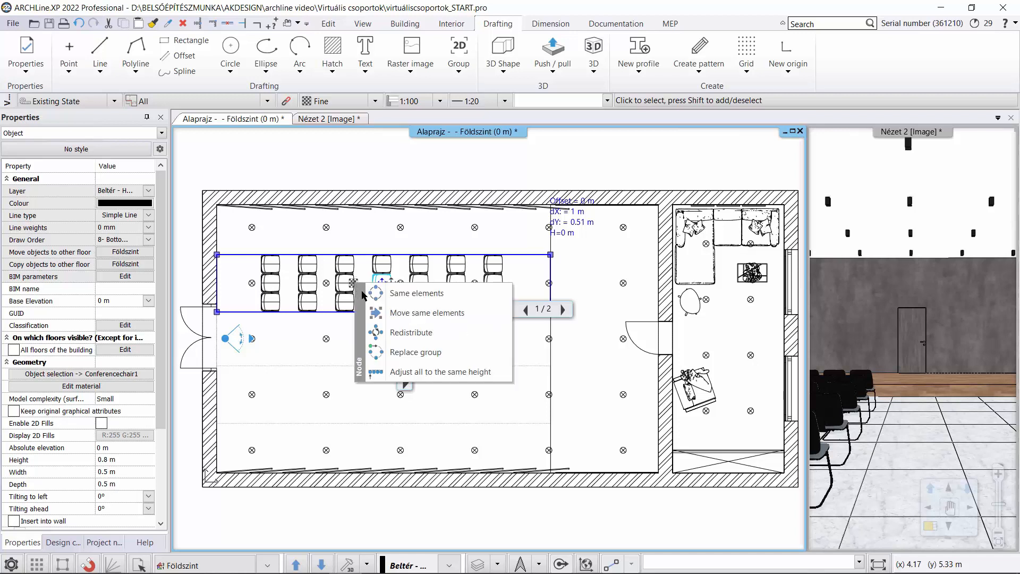
click(404, 353)
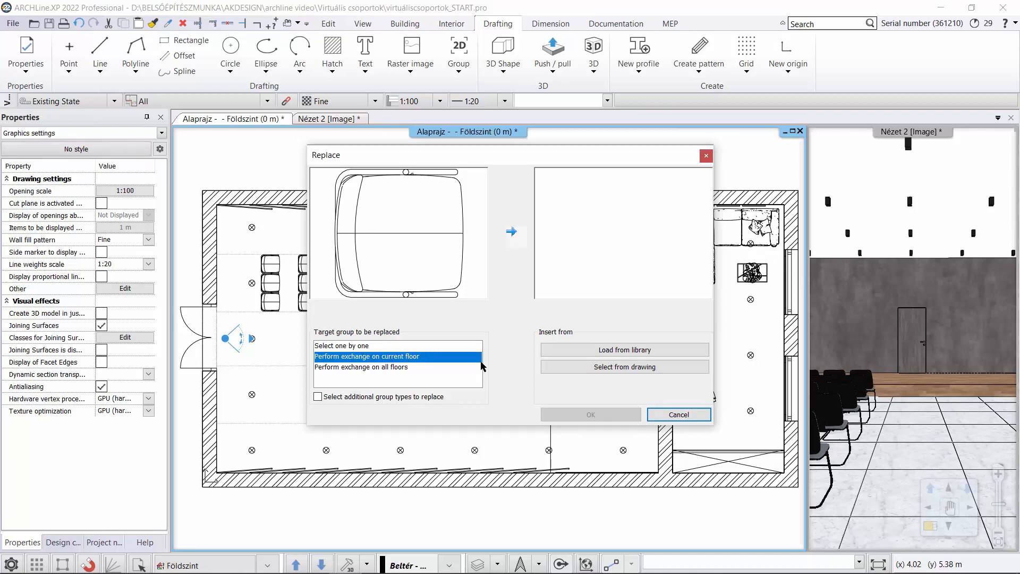
click(603, 350)
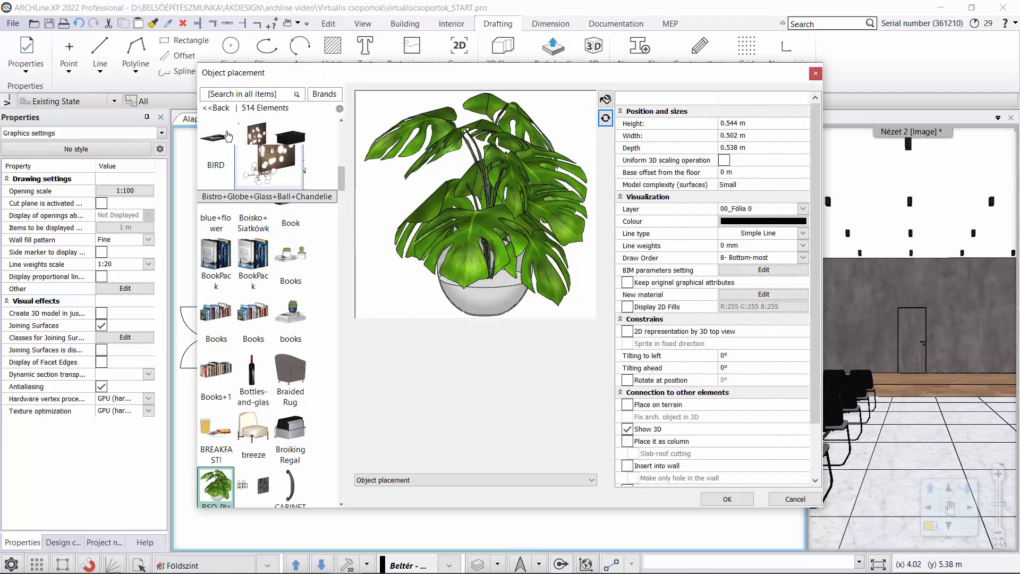
click(207, 109)
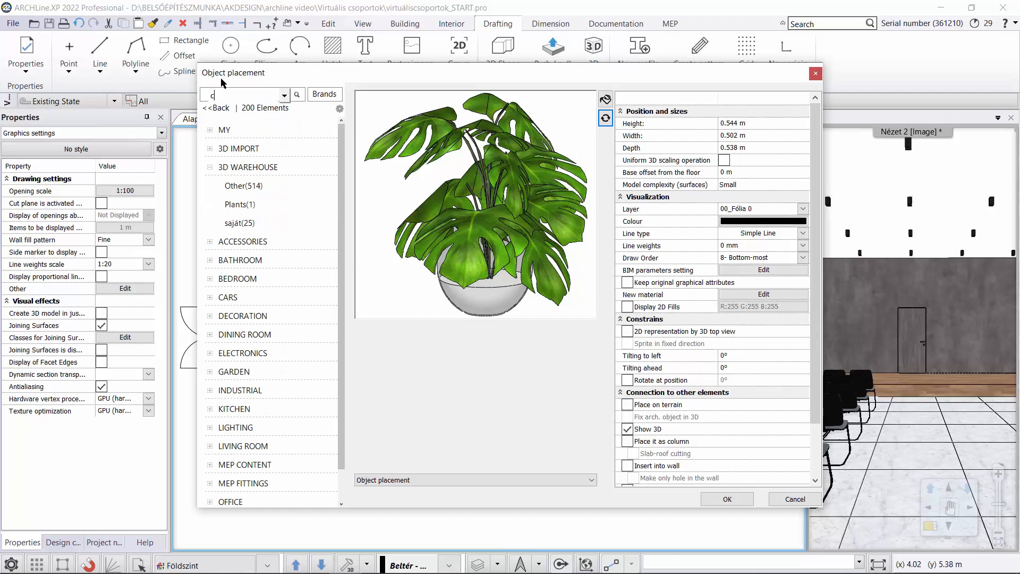
text(conference)
key(Return)
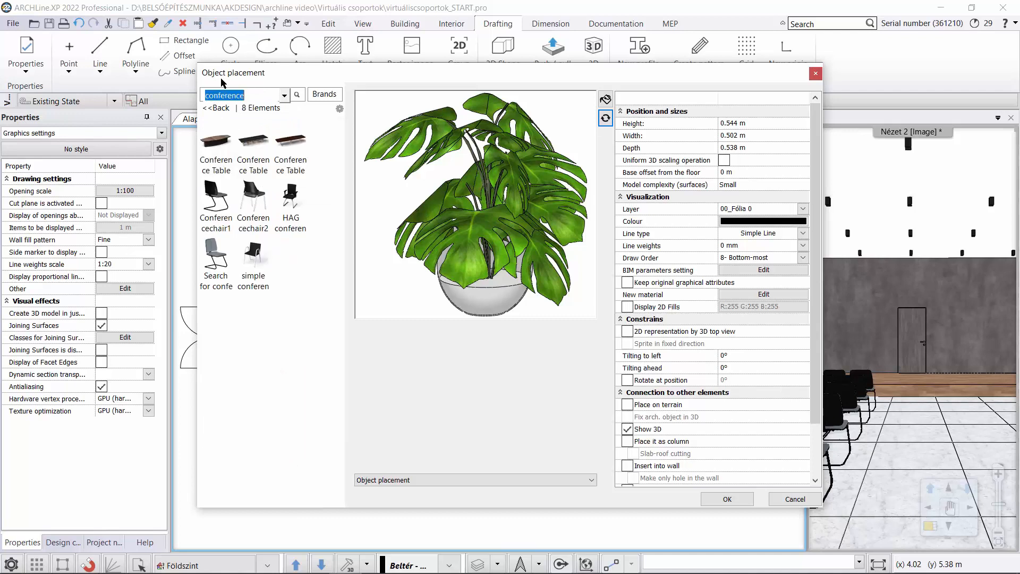
click(722, 499)
click(606, 413)
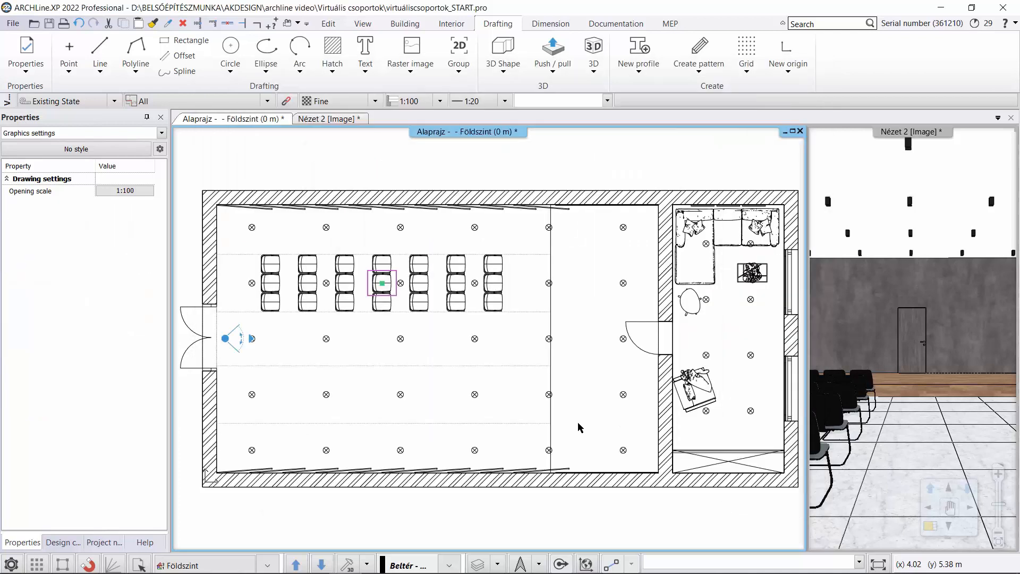
click(328, 118)
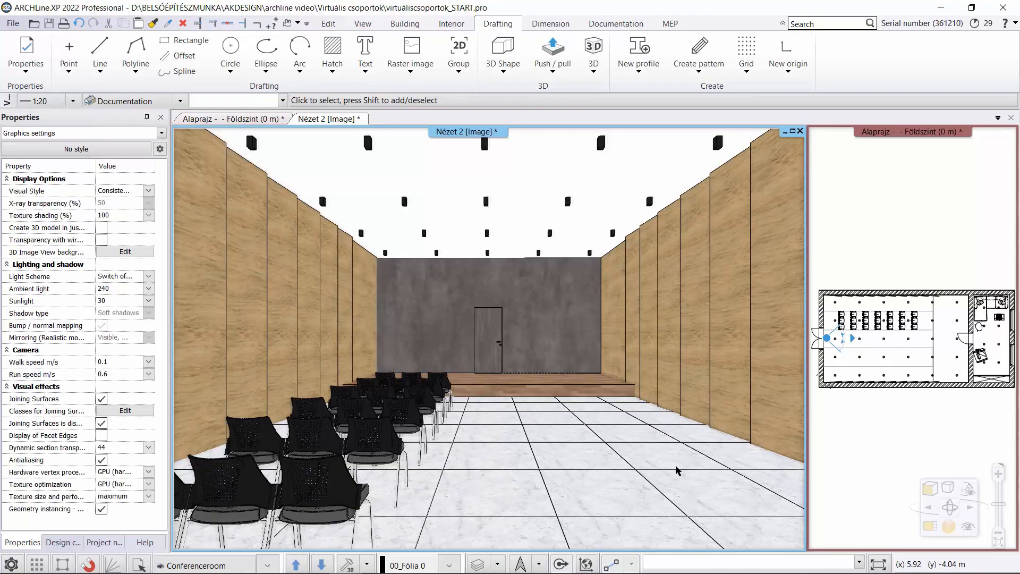
click(458, 56)
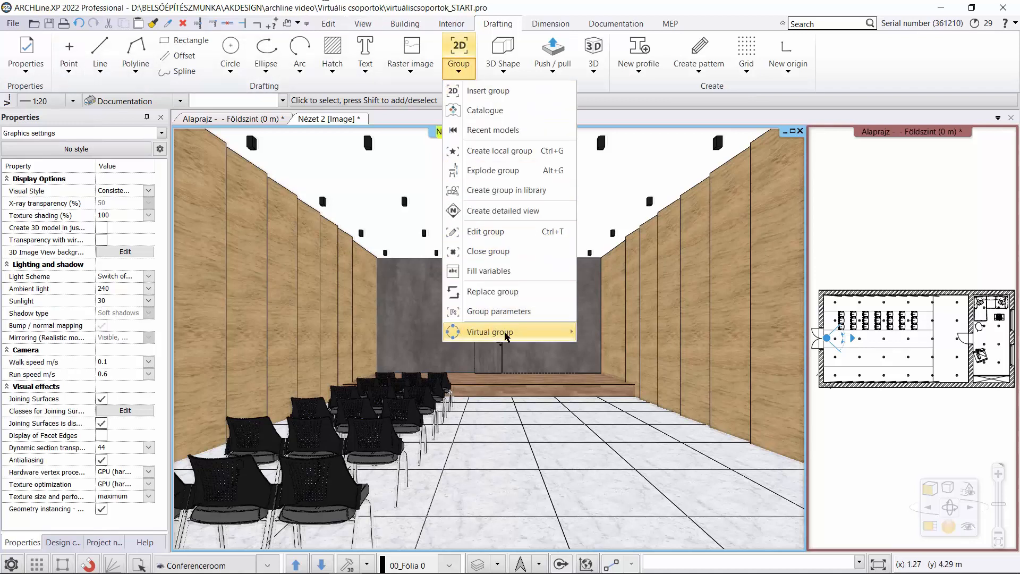
mouse_move(504, 337)
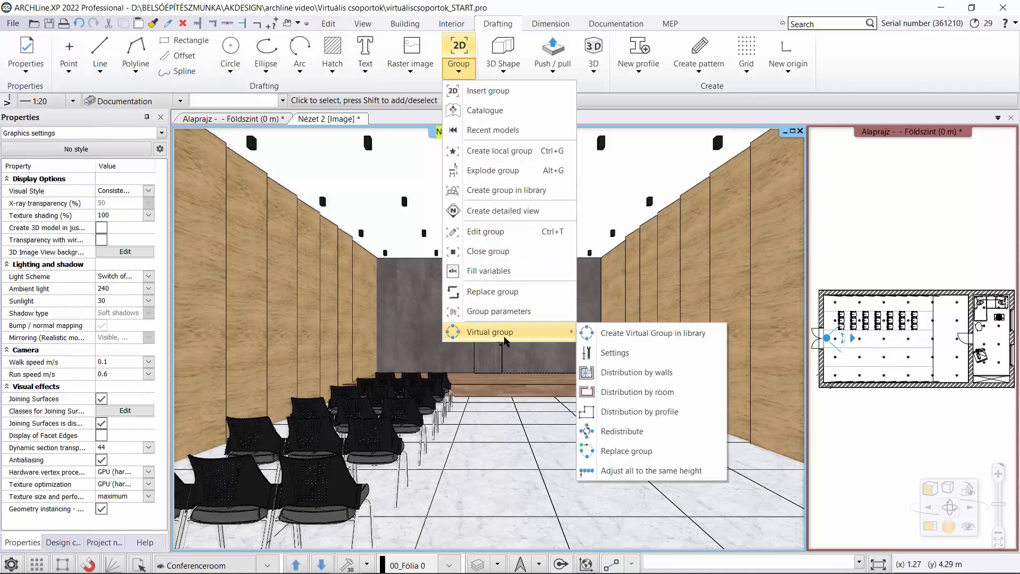
click(647, 333)
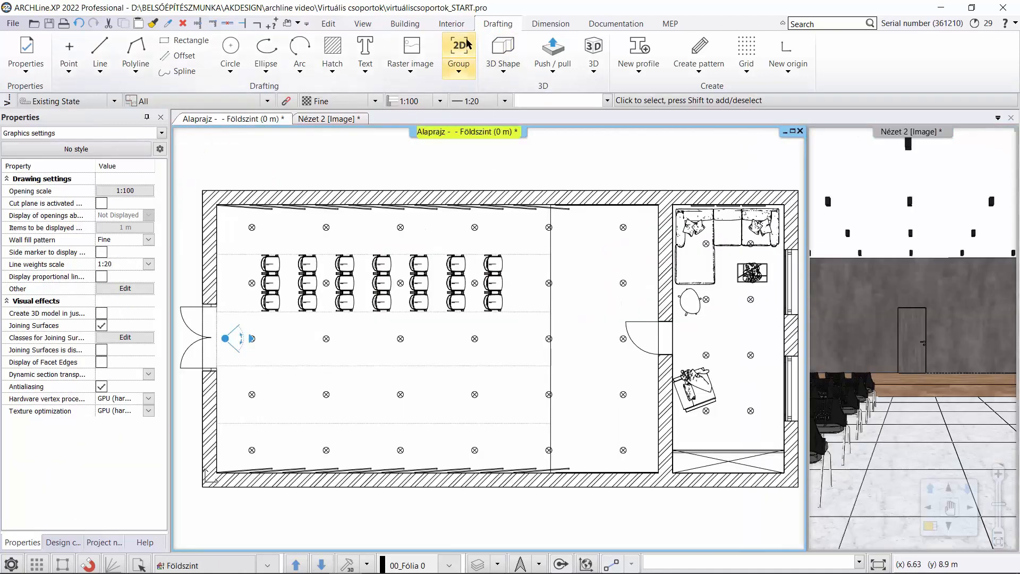
Step: Draw a rectangle about 0.54 by 0.54 m in the empty area outside the building, beyond the lounge's window wall
click(176, 44)
middle_drag(632, 374, 233, 286)
scroll(433, 308, up, 1)
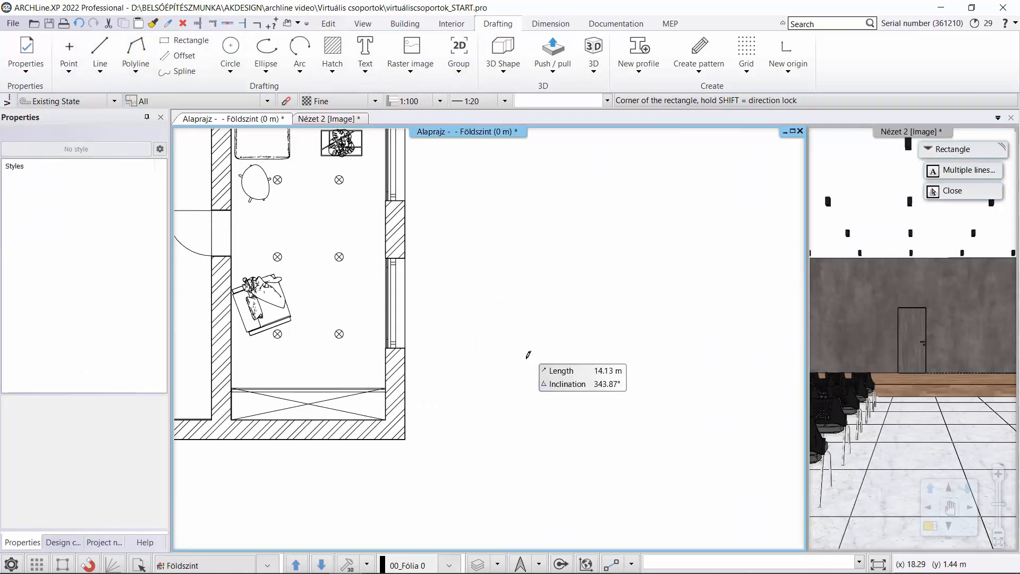
click(526, 347)
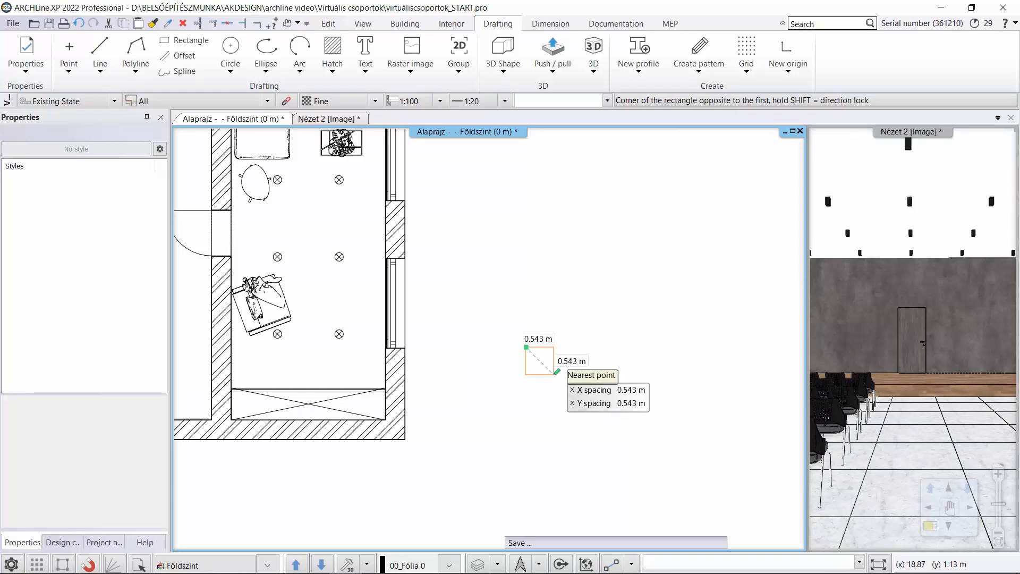
click(556, 371)
scroll(549, 363, up, 4)
key(Escape)
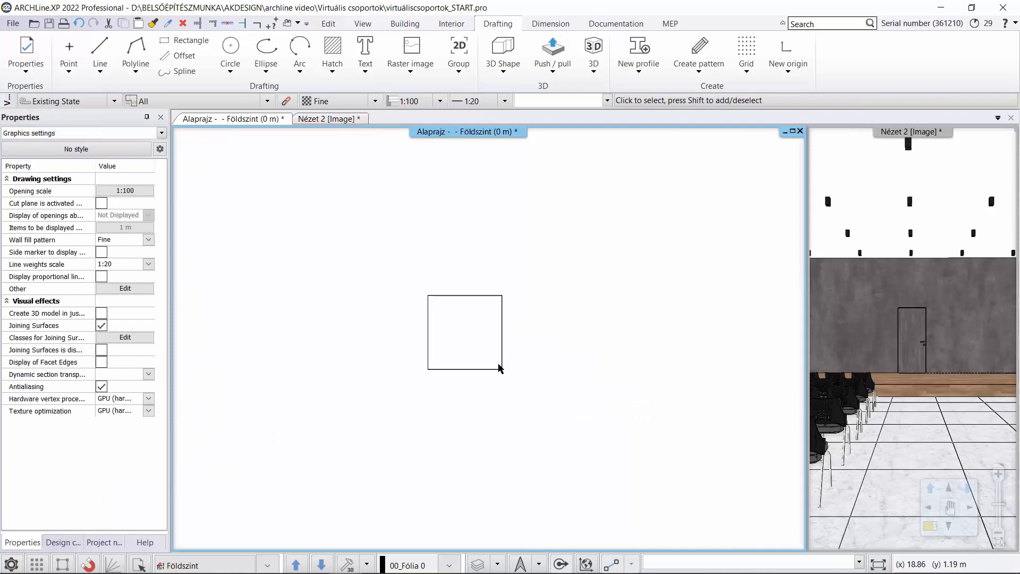
Step: Set the rectangle's width and height to 0.5 m each
scroll(499, 368, up, 1)
click(496, 365)
click(444, 377)
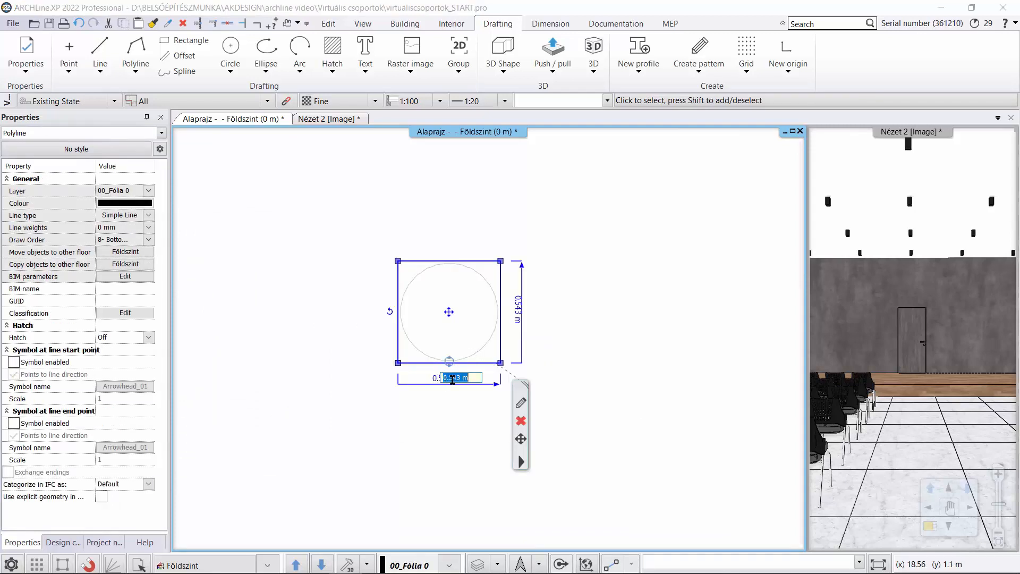
click(459, 378)
key(Return)
click(519, 315)
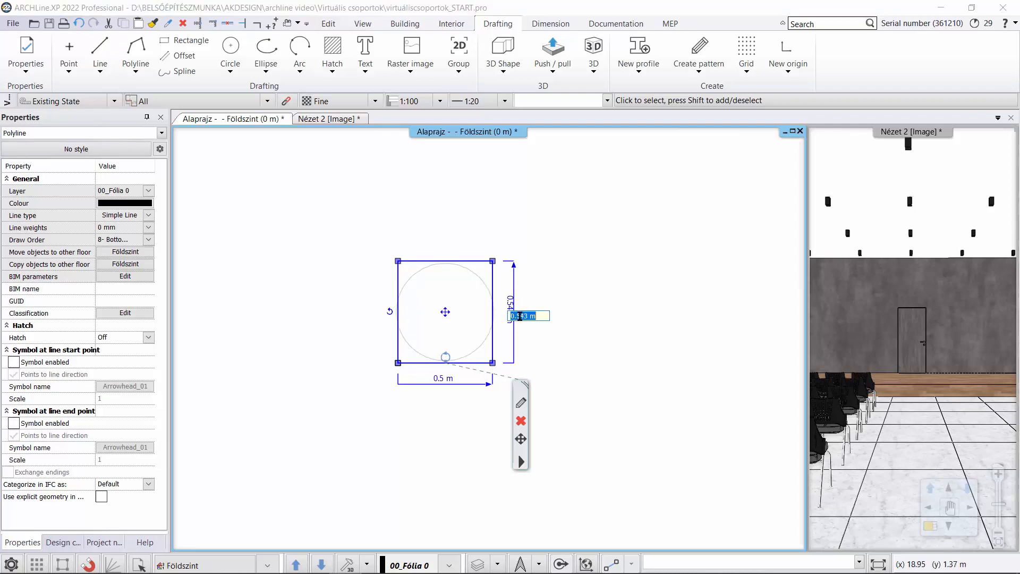
drag(530, 318, 523, 317)
text(0)
key(Return)
click(559, 292)
Step: Draw a straight polyline across the square from its upper to its lower edge, about 0.04 m inside the left side
click(135, 53)
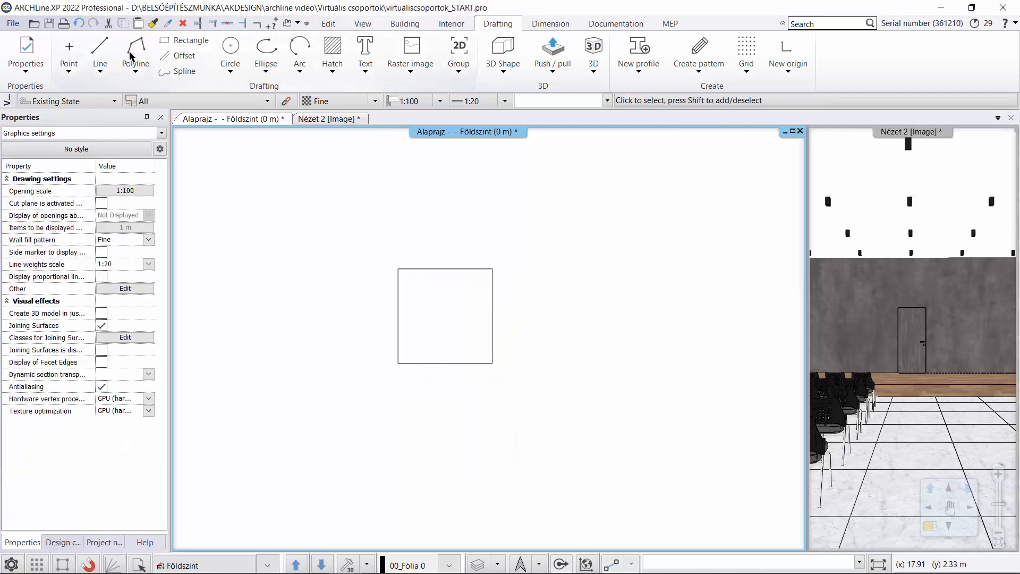
scroll(398, 269, up, 1)
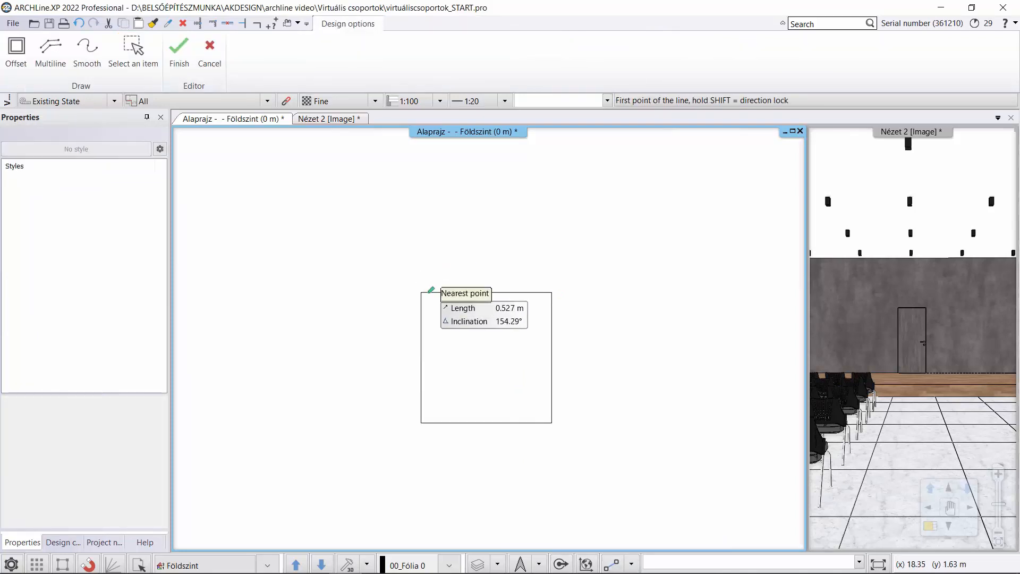
click(433, 292)
click(431, 423)
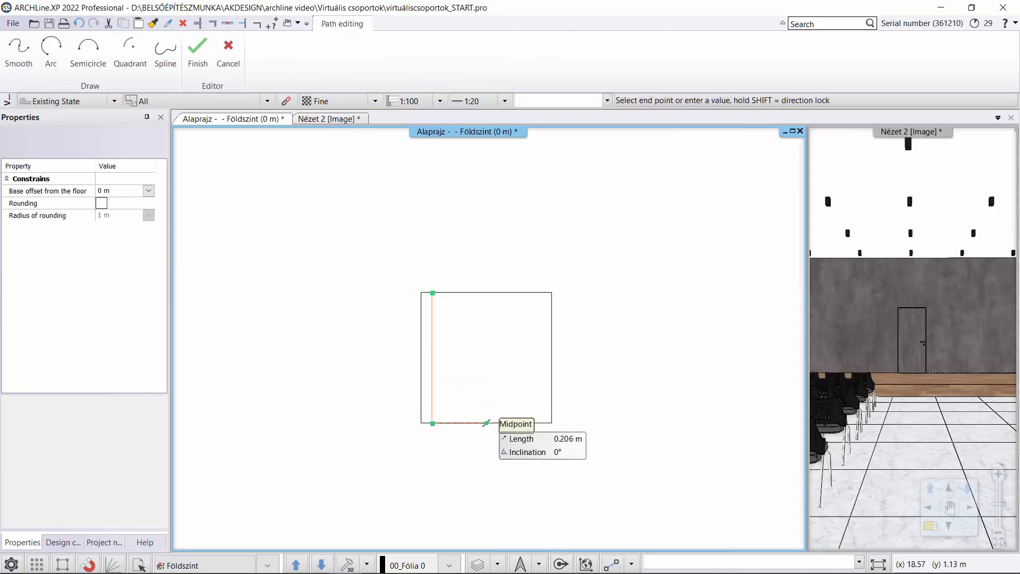
key(Escape)
key(Escape)
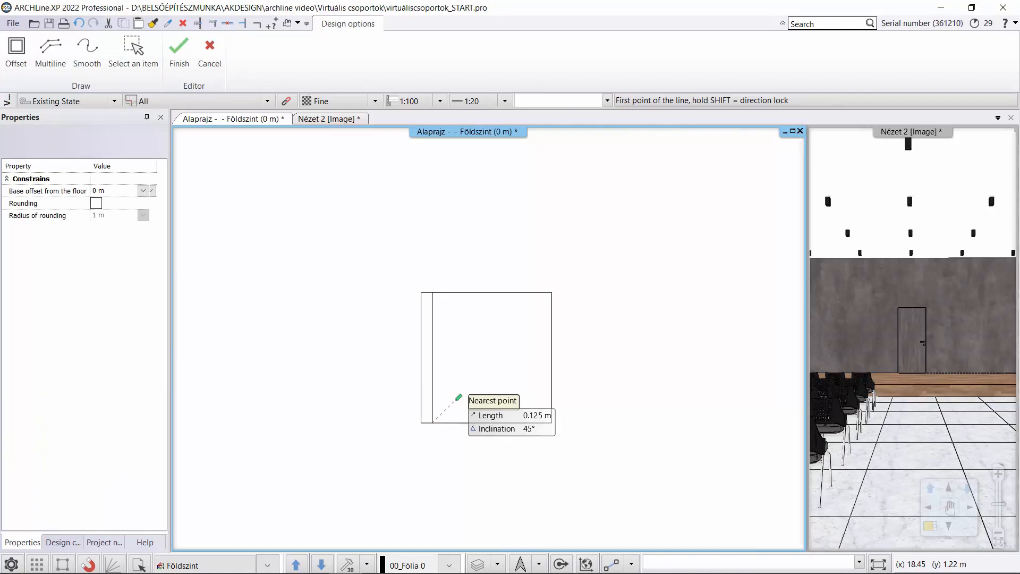
scroll(457, 398, down, 4)
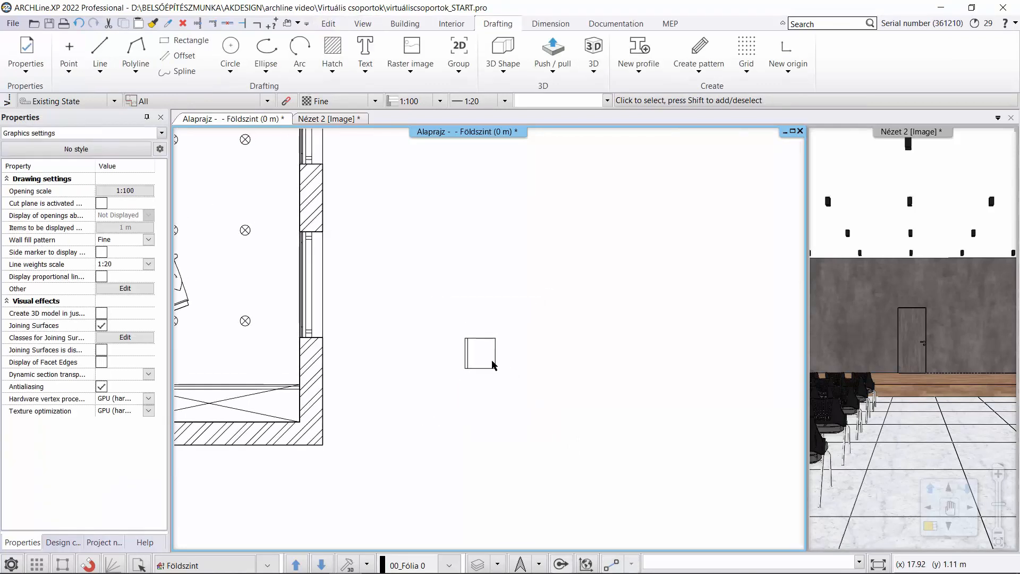
Step: Start creating a virtual group in the library from the square and its inner line, with the square's centre as the hotspot
scroll(494, 362, up, 1)
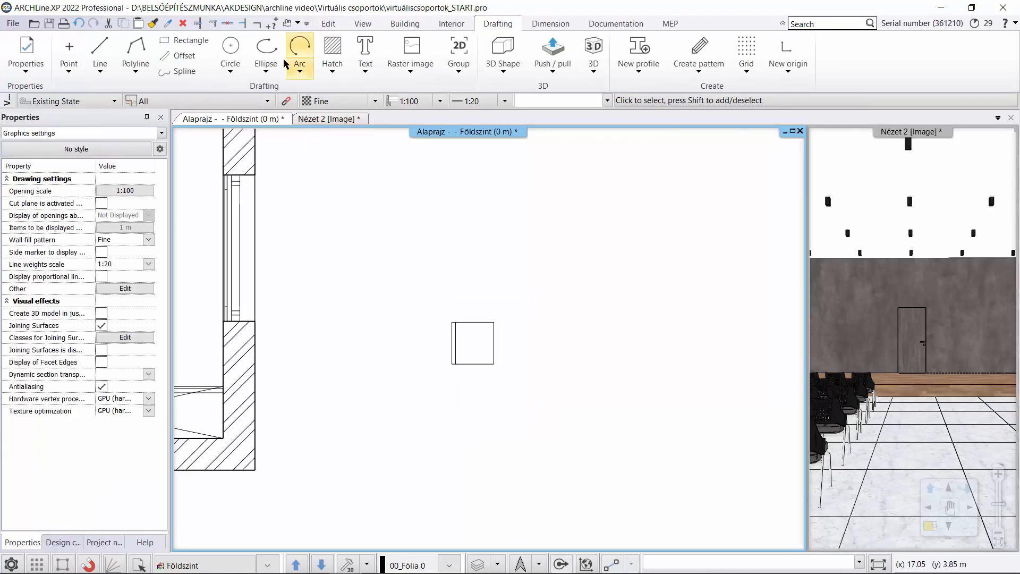
click(458, 61)
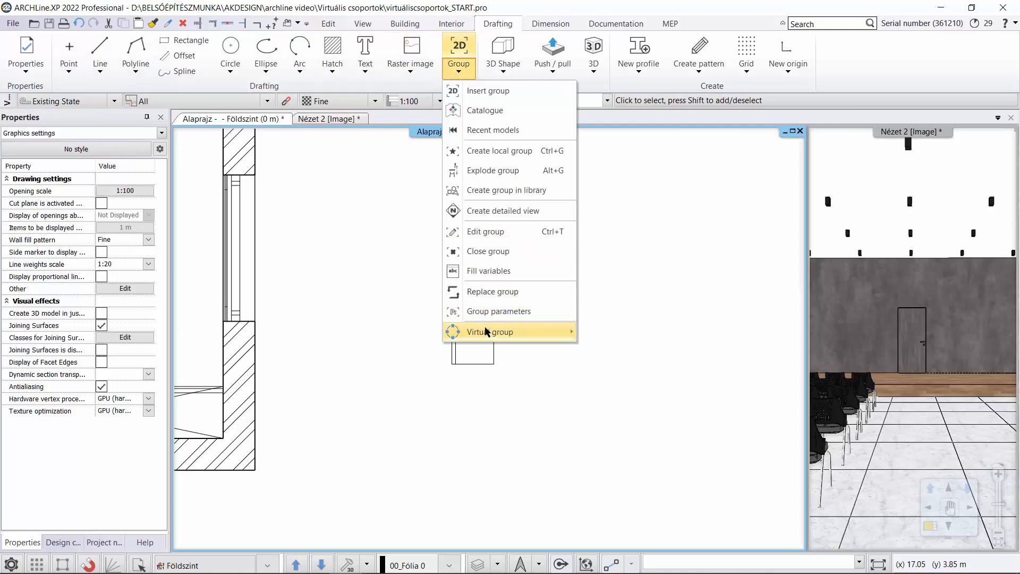
mouse_move(472, 332)
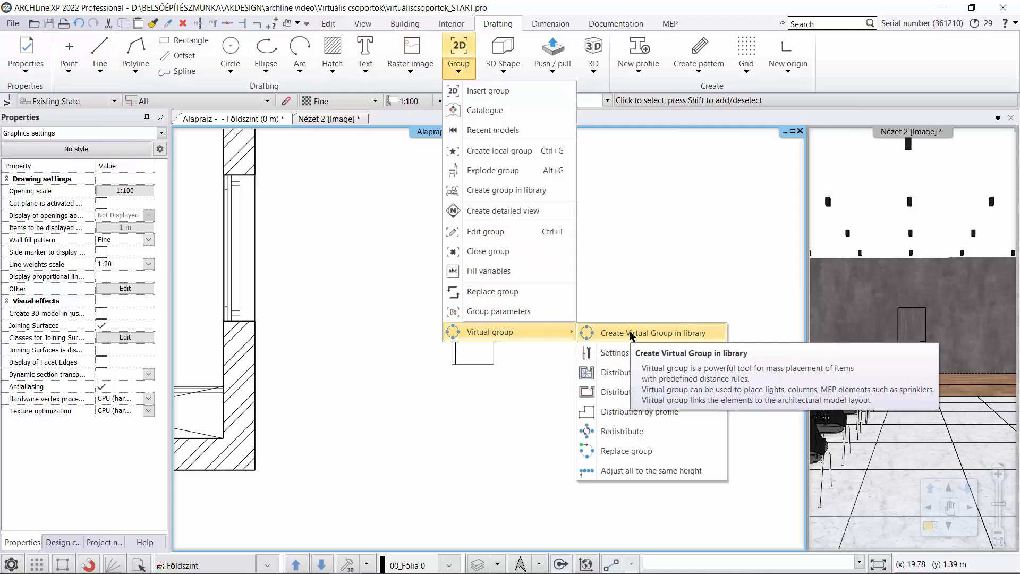
click(631, 333)
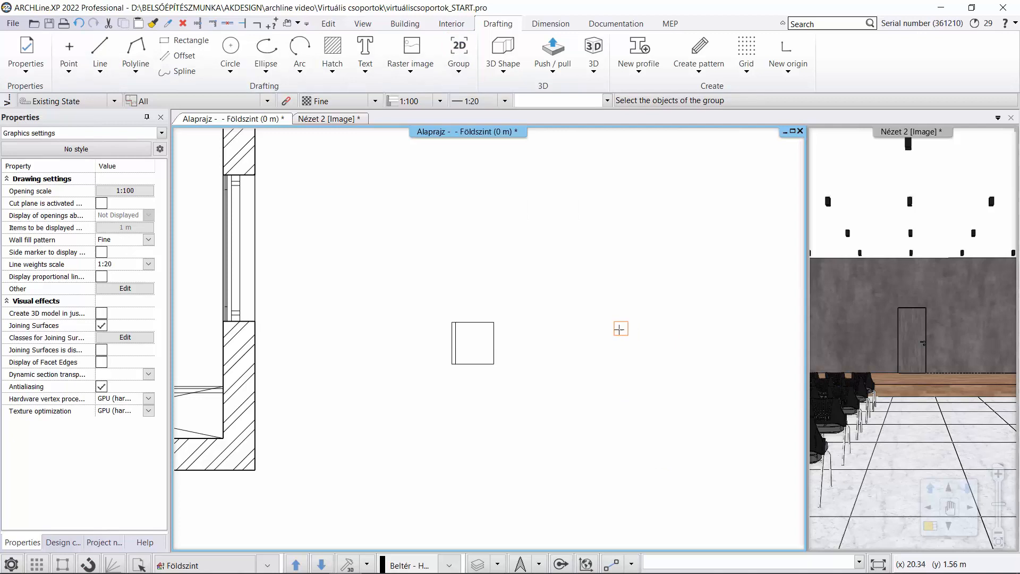
click(414, 292)
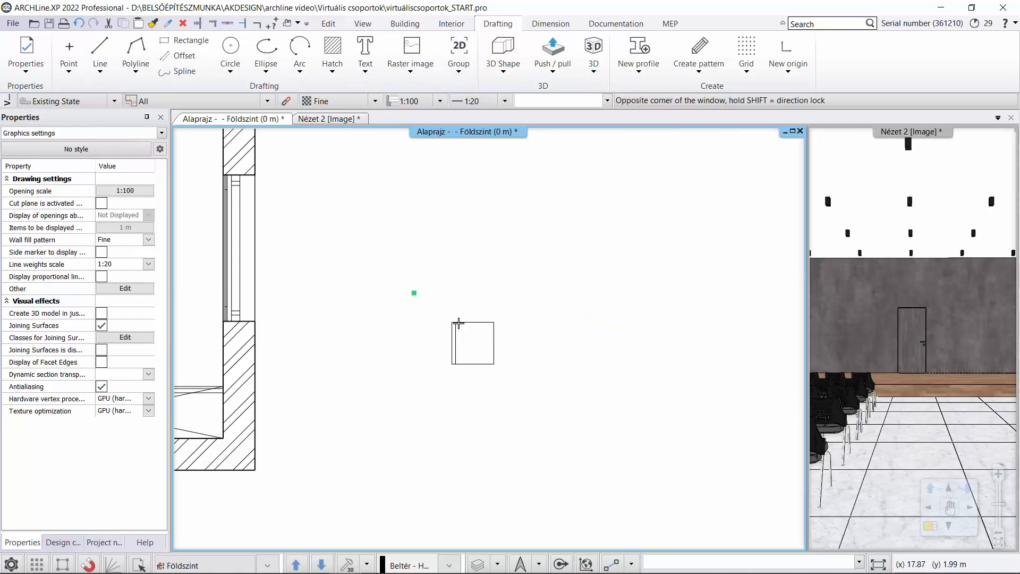
click(543, 386)
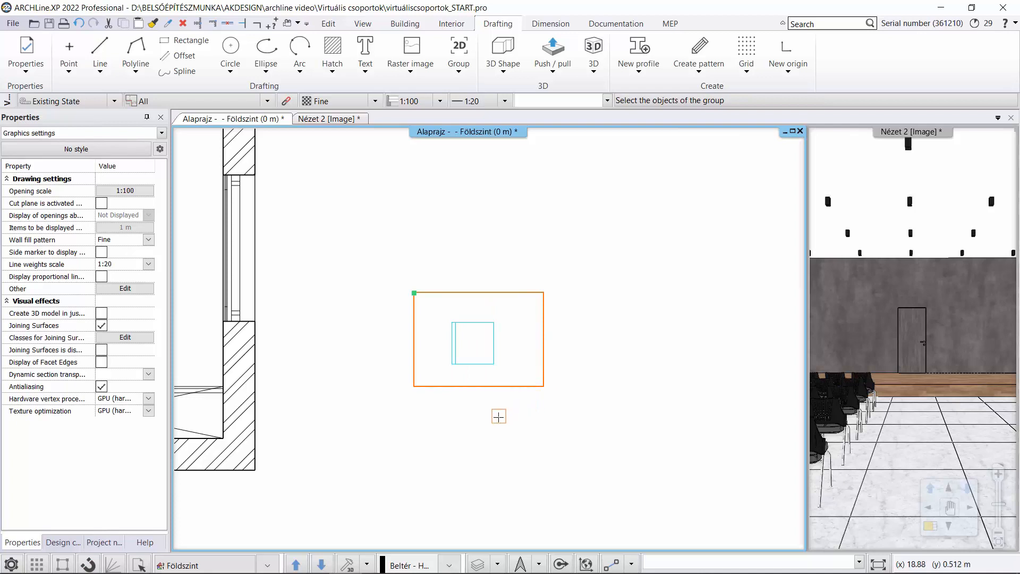
key(Return)
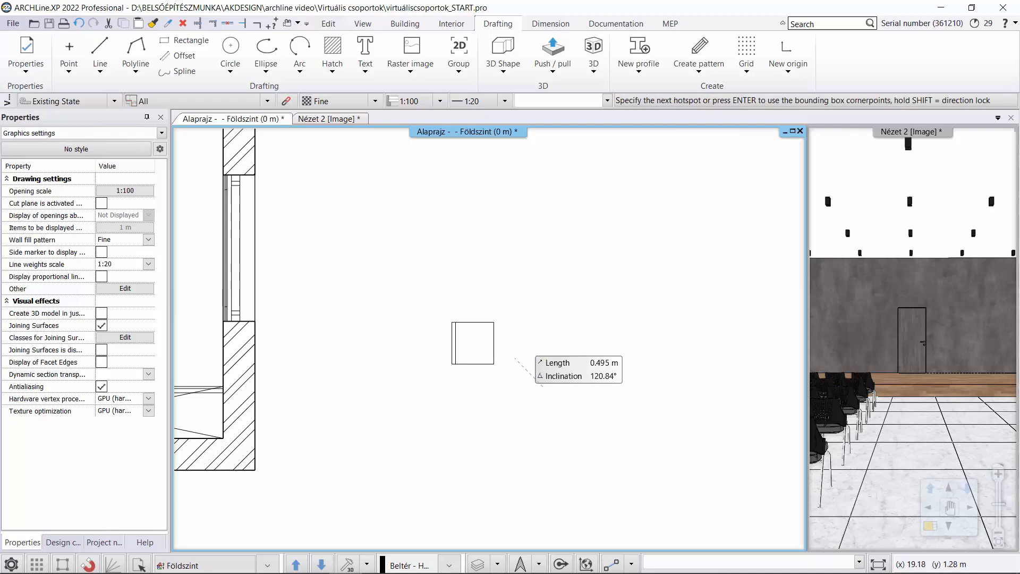
click(472, 343)
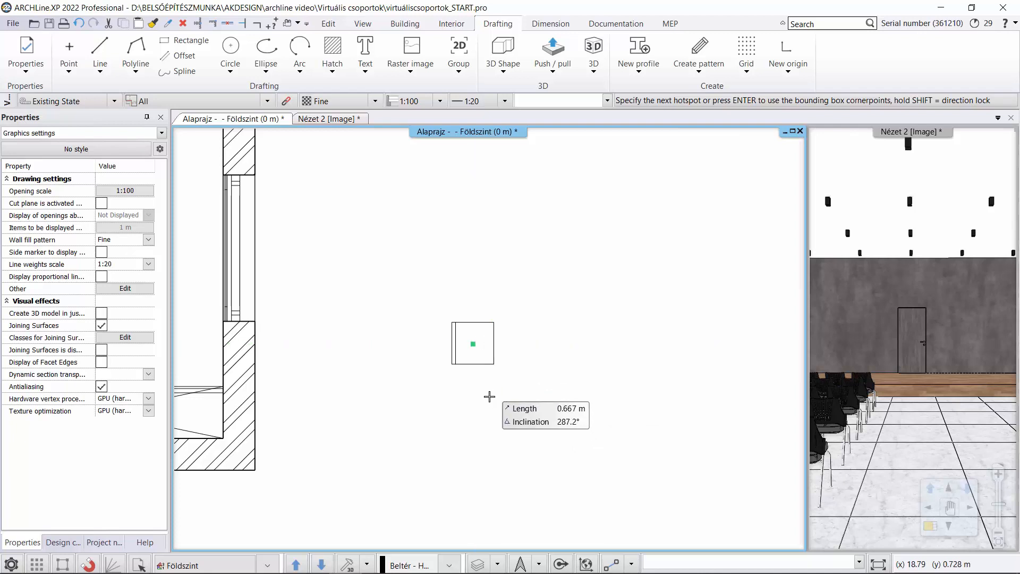
key(Return)
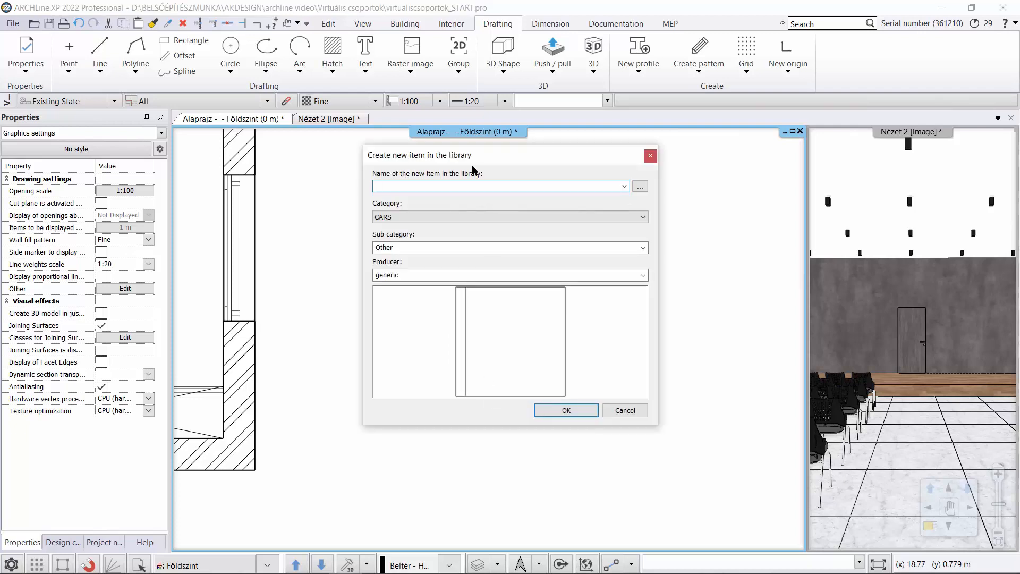
Step: Save the new library item as Conferencechair_2D in category FURNITURE, sub category VirtualGroup
text(Conferencechair_2)
text(D)
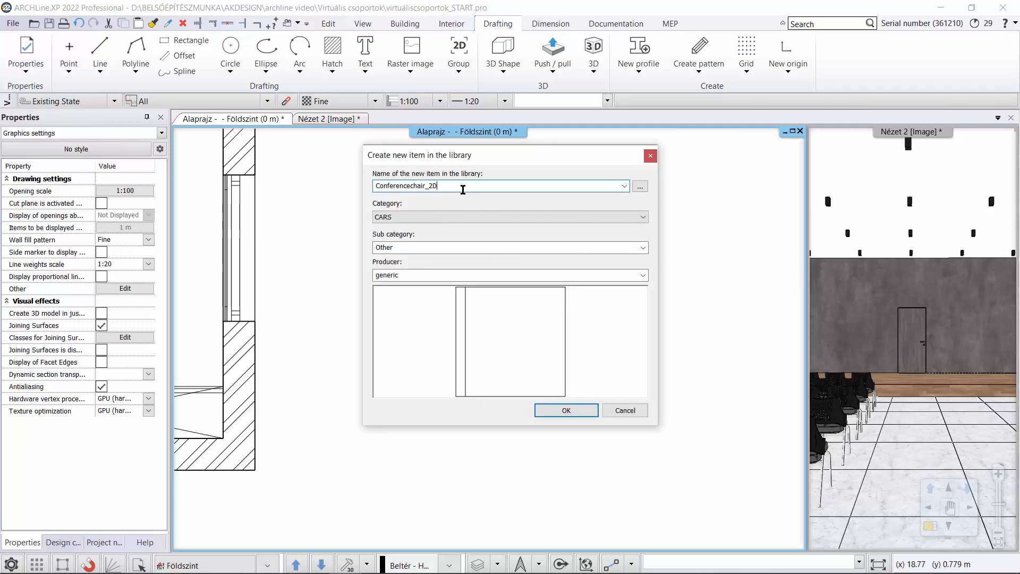
click(472, 218)
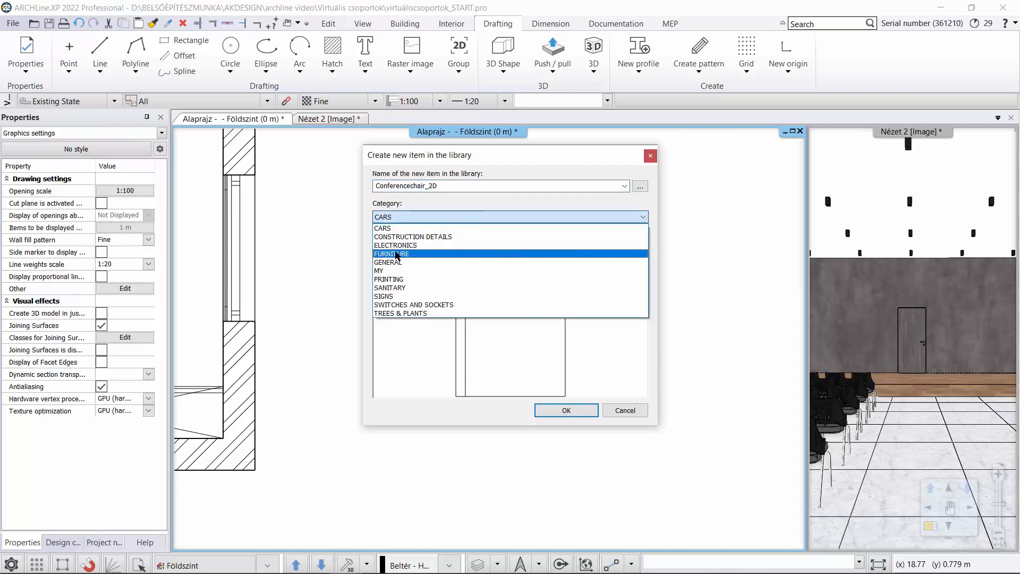
click(487, 254)
click(485, 248)
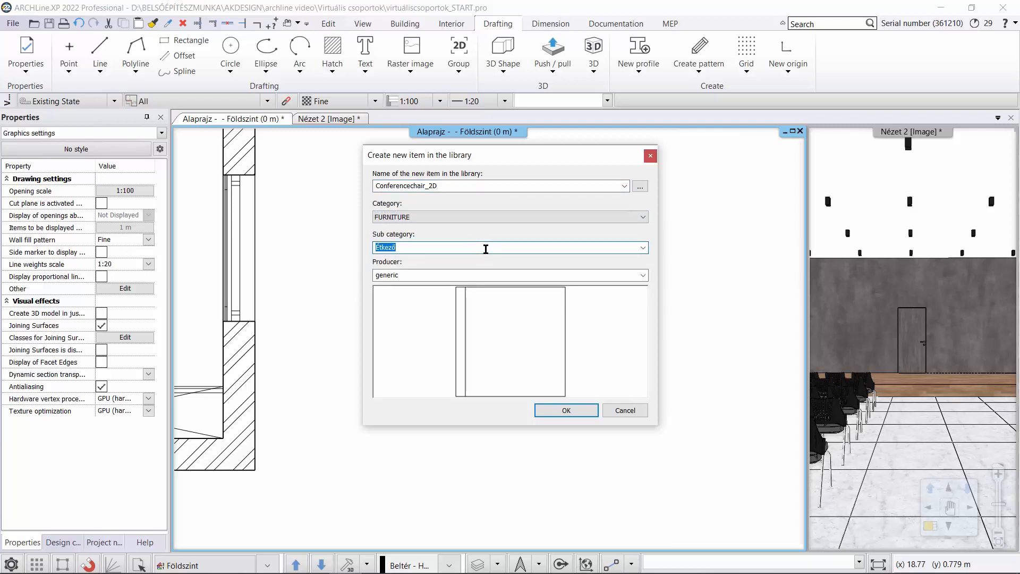
text(VirtualGroup)
click(540, 410)
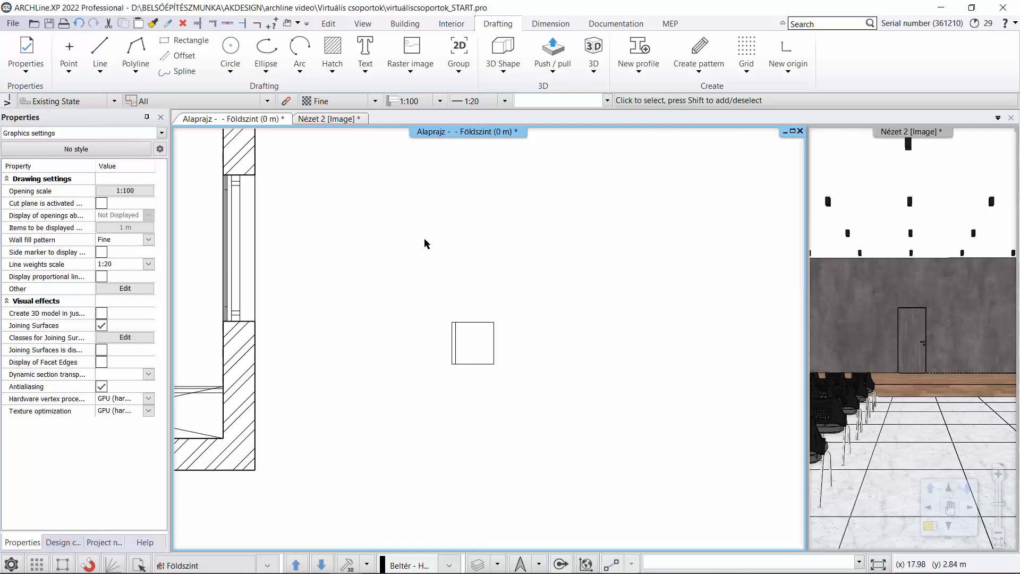
Step: Open the virtual group distribution settings and set the item to be placed to Virtual group
scroll(402, 330, down, 2)
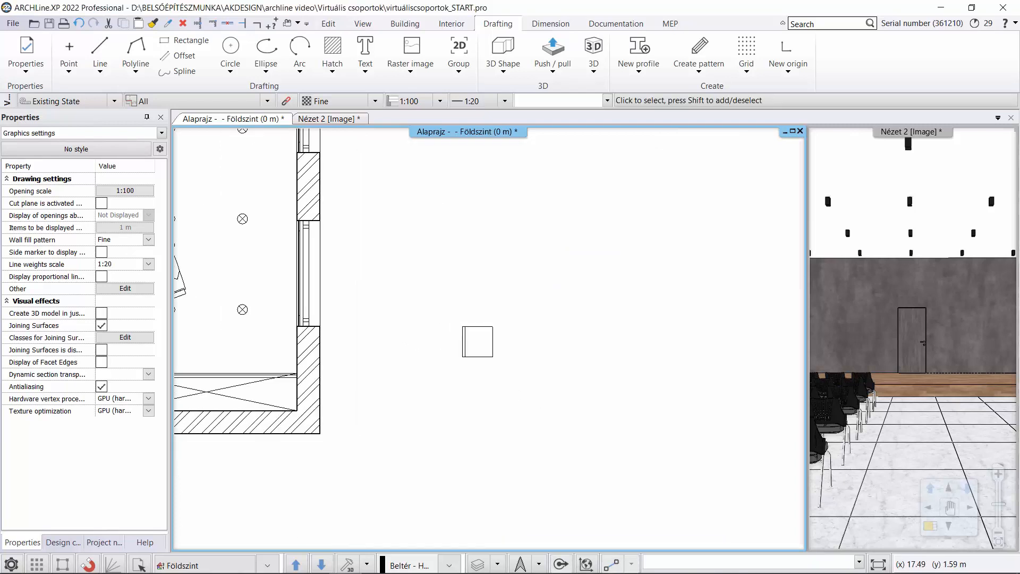
middle_drag(244, 293, 484, 321)
scroll(528, 329, down, 3)
scroll(531, 321, down, 1)
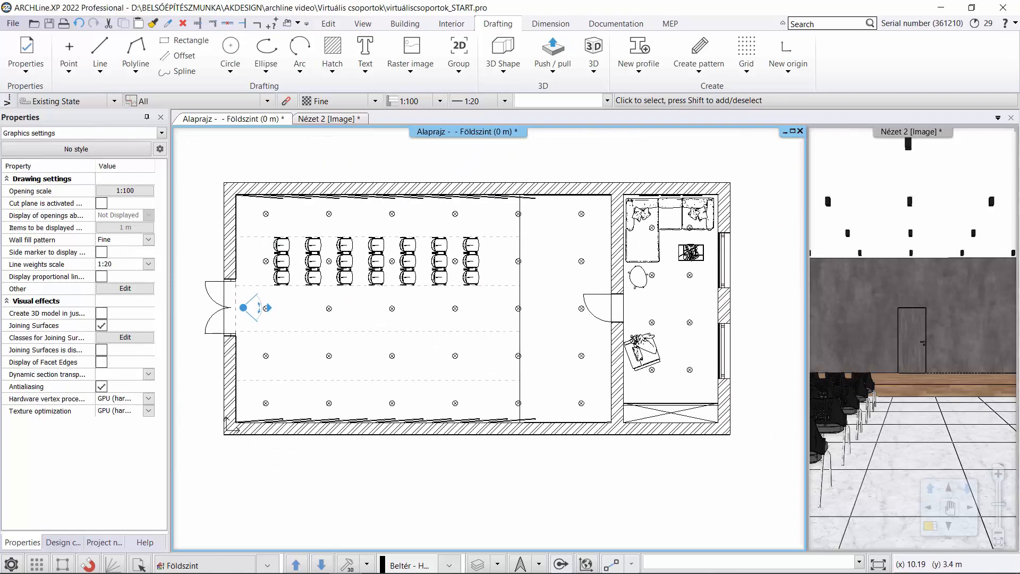
click(459, 73)
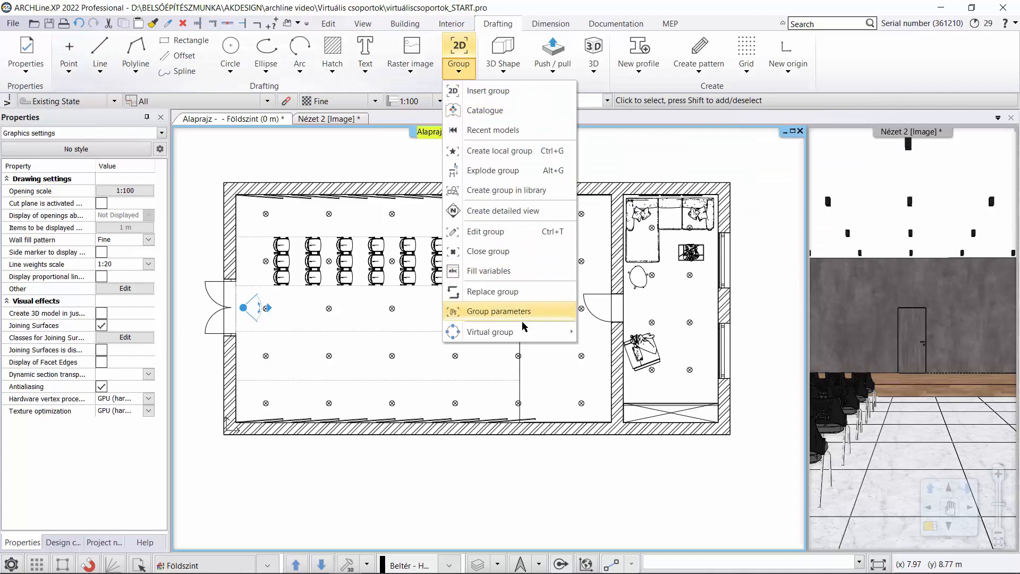
mouse_move(522, 335)
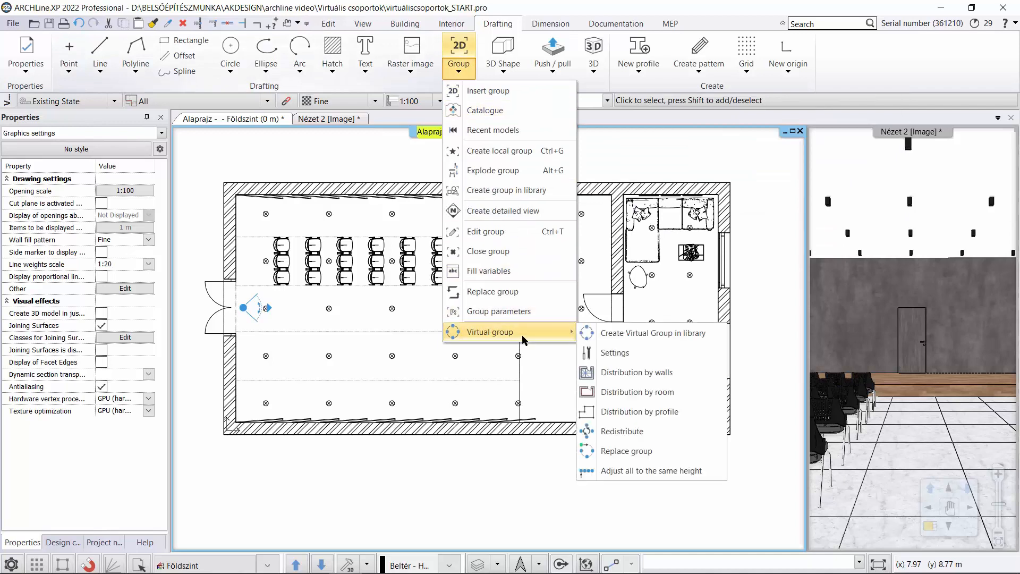
click(615, 352)
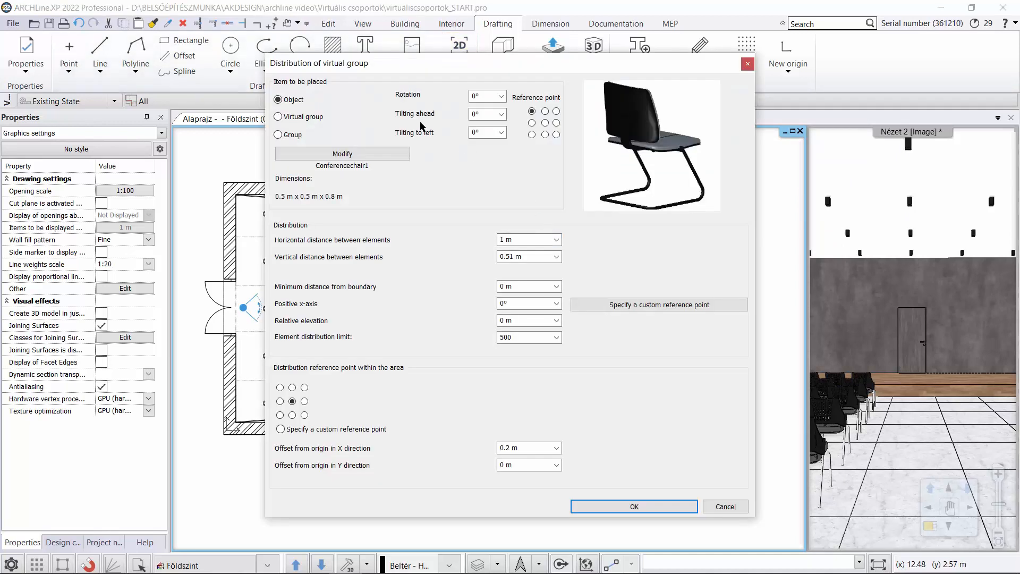
click(301, 118)
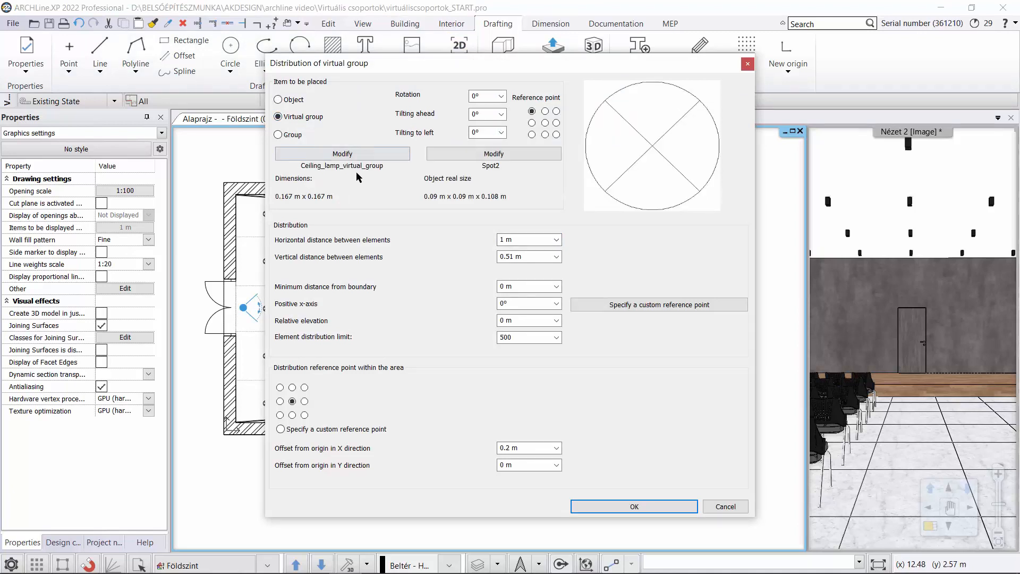
Step: Choose Conferencechair_2D from the FURNITURE VirtualGroup library folder as the virtual group symbol
click(383, 159)
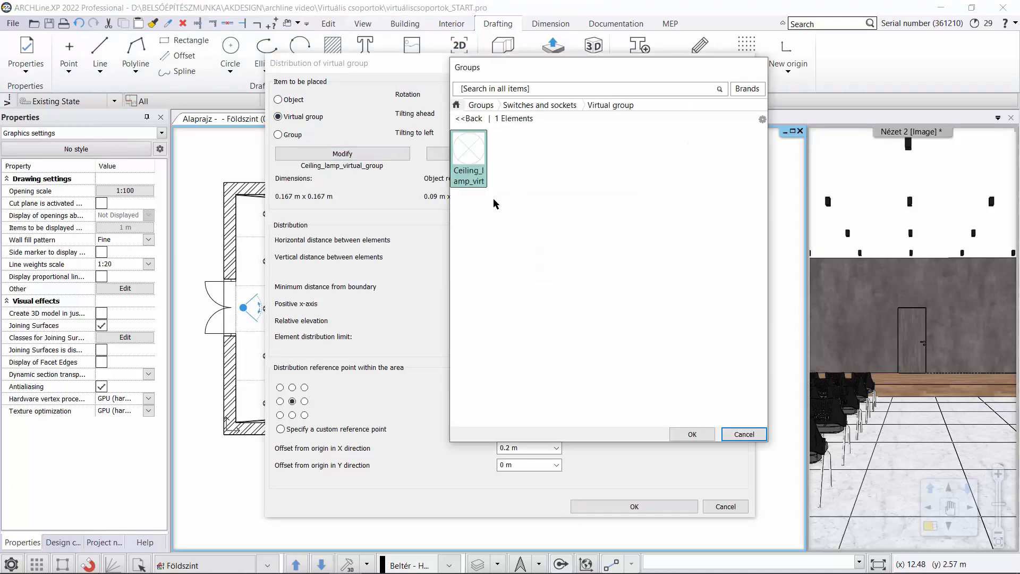
click(493, 105)
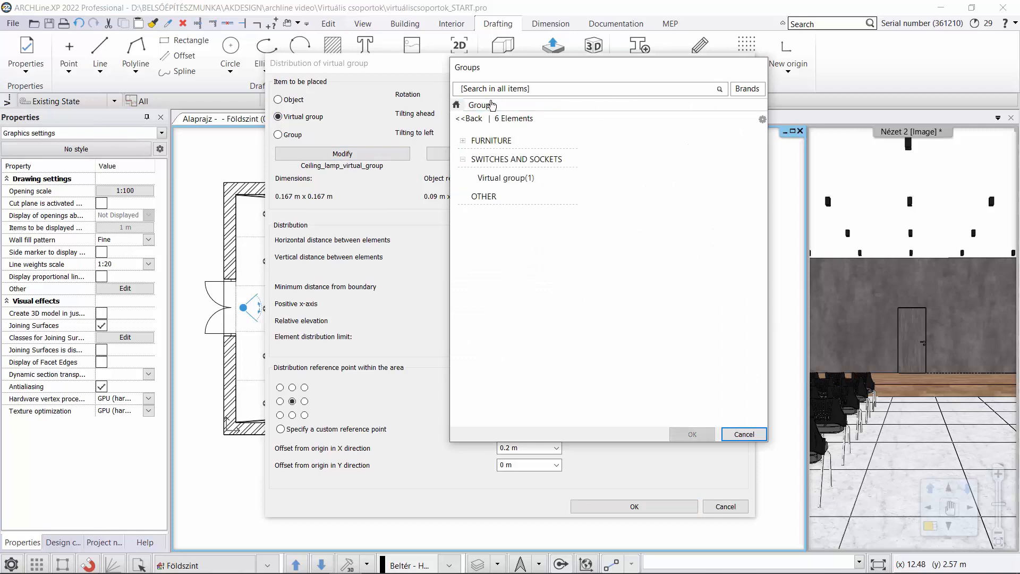
click(491, 140)
click(518, 159)
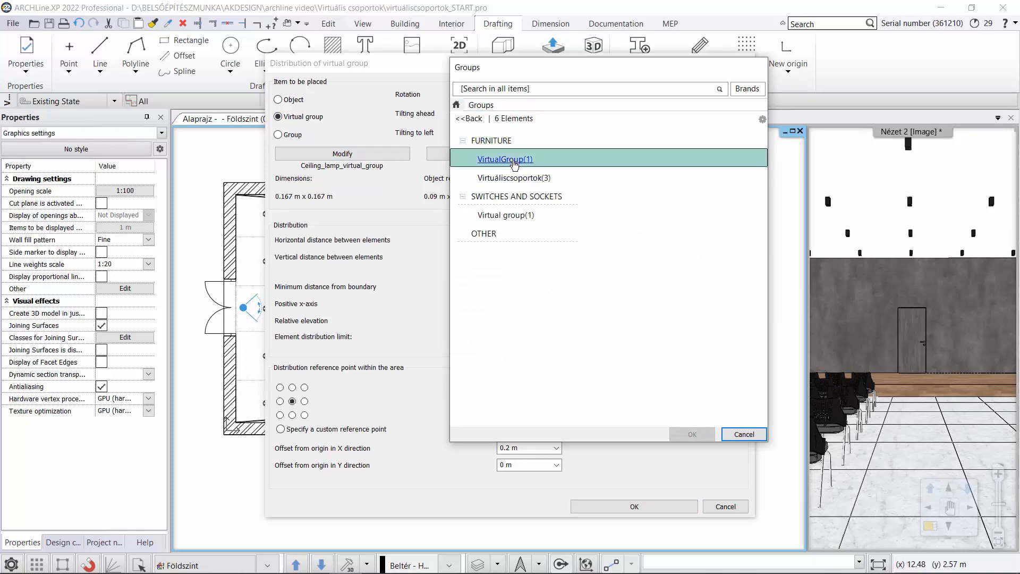
click(576, 179)
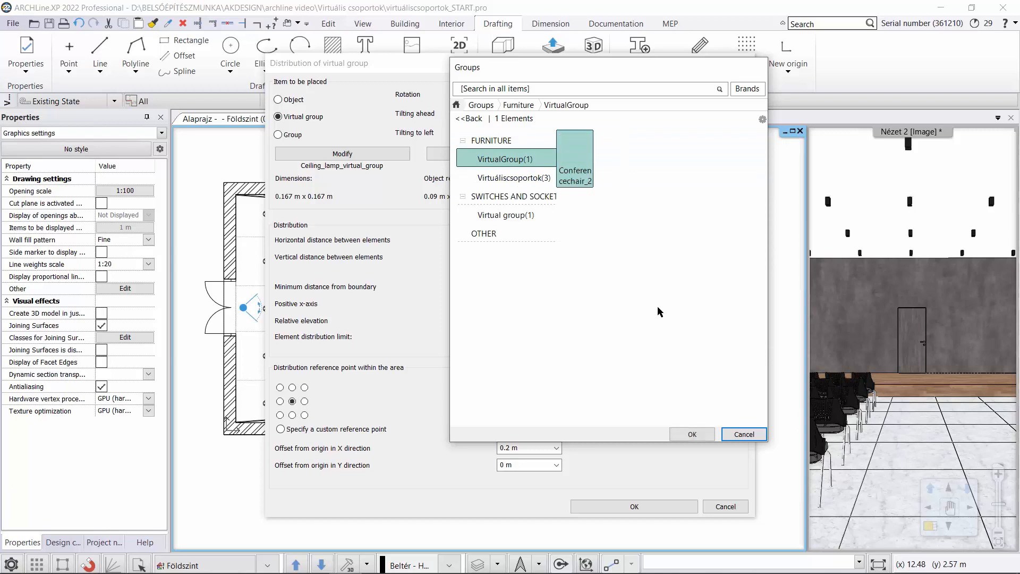
click(691, 434)
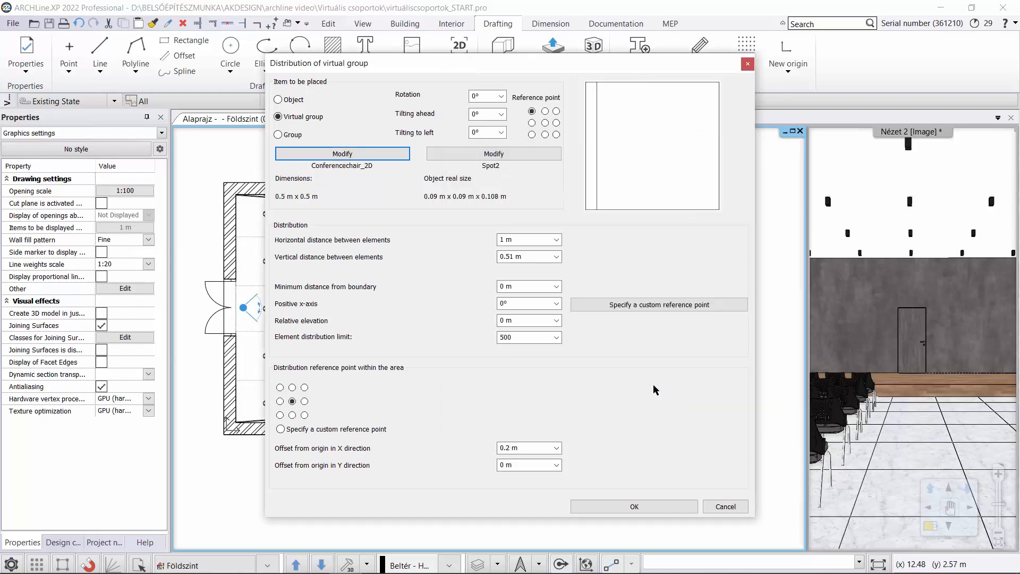
Step: Assign Conferencechair2 from the Office Chairs library folder as the virtual group's 3D object and accept the distribution settings
click(493, 154)
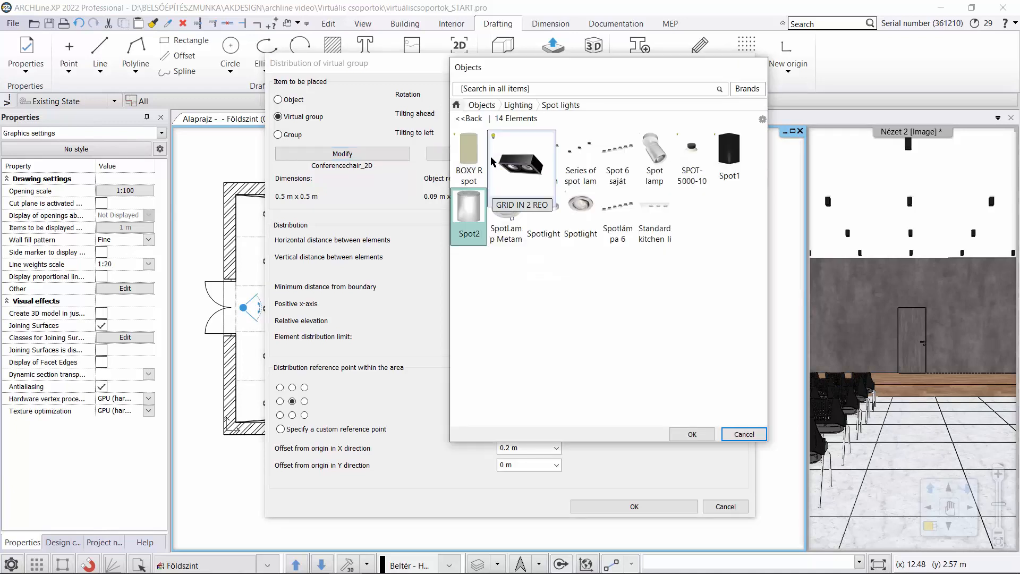
click(493, 106)
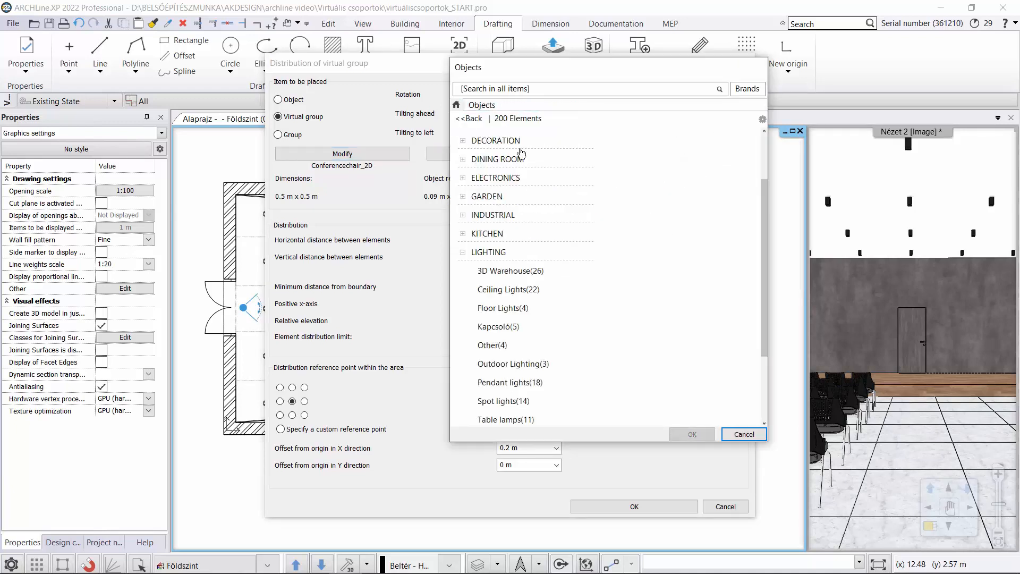
scroll(505, 202, down, 5)
click(509, 321)
scroll(538, 320, down, 2)
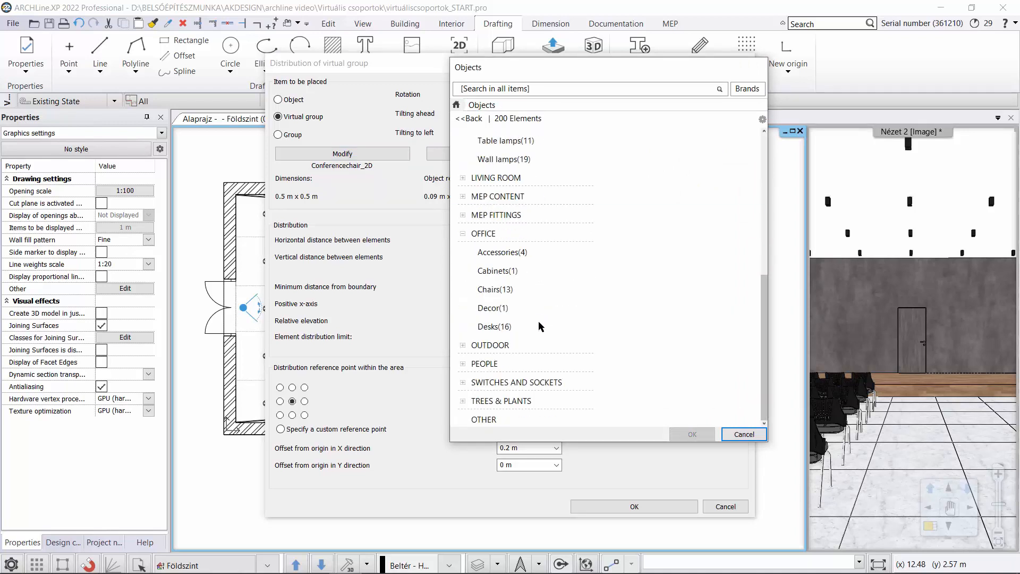
click(498, 292)
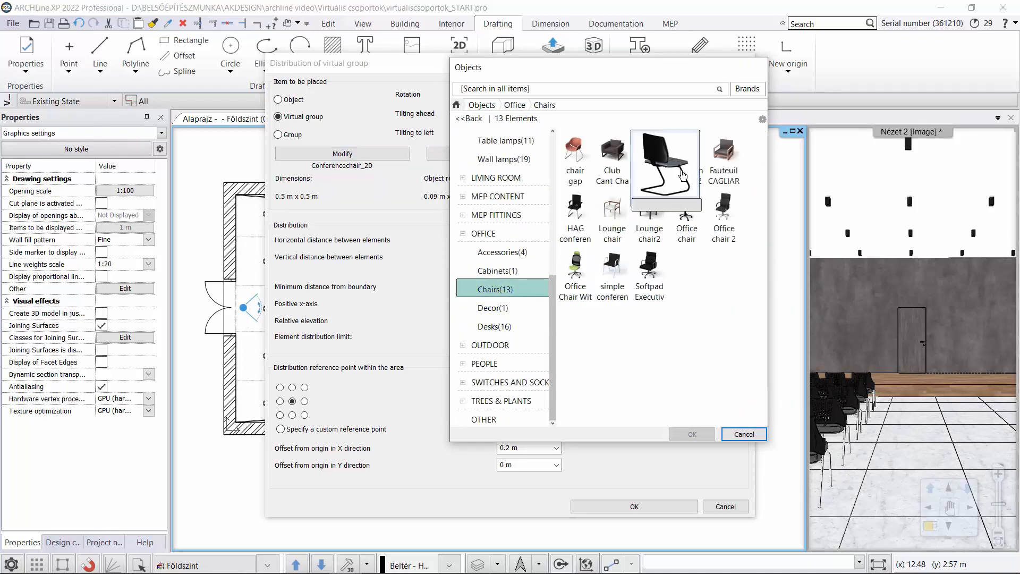
click(687, 169)
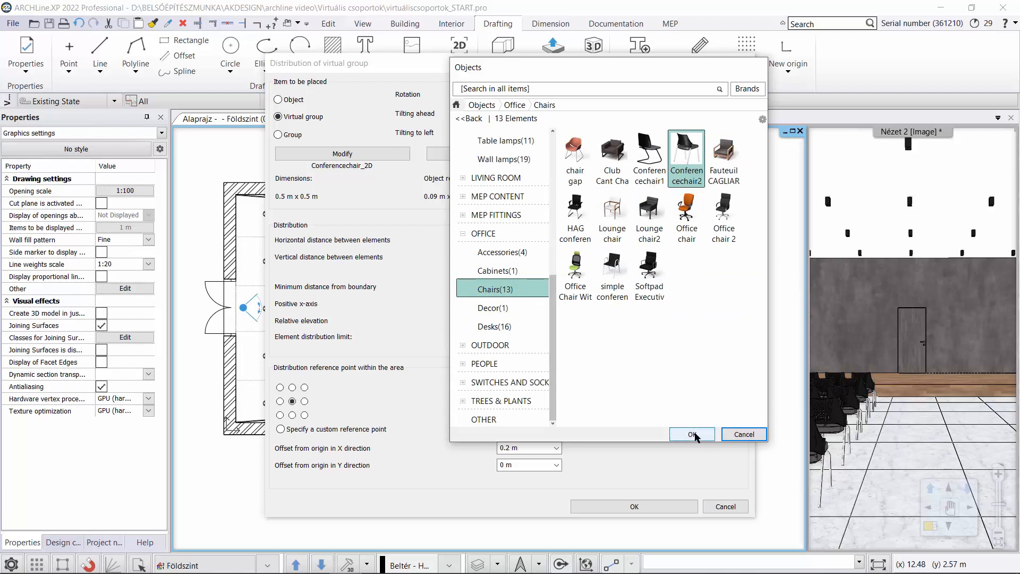
click(693, 434)
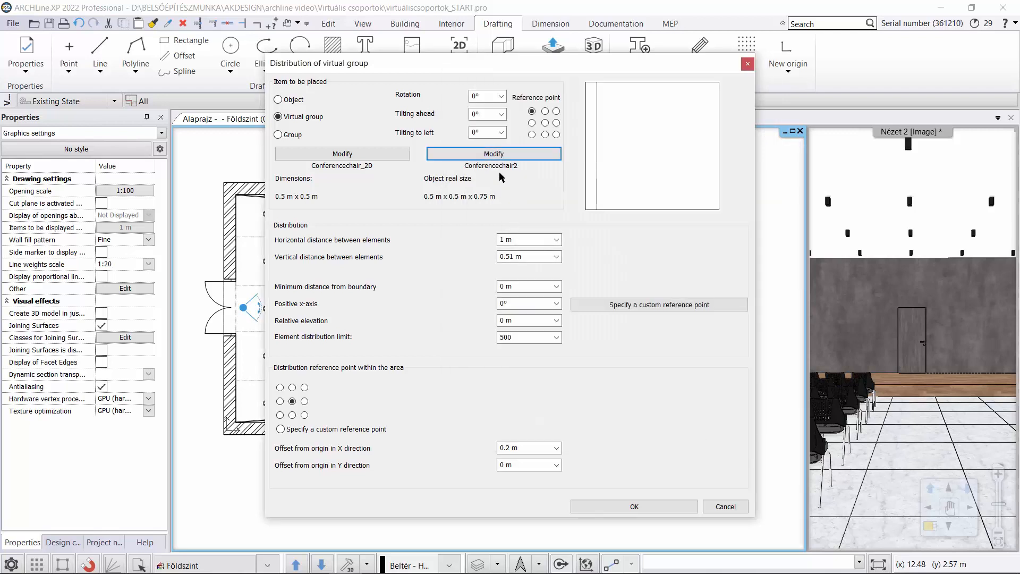
click(517, 257)
click(634, 506)
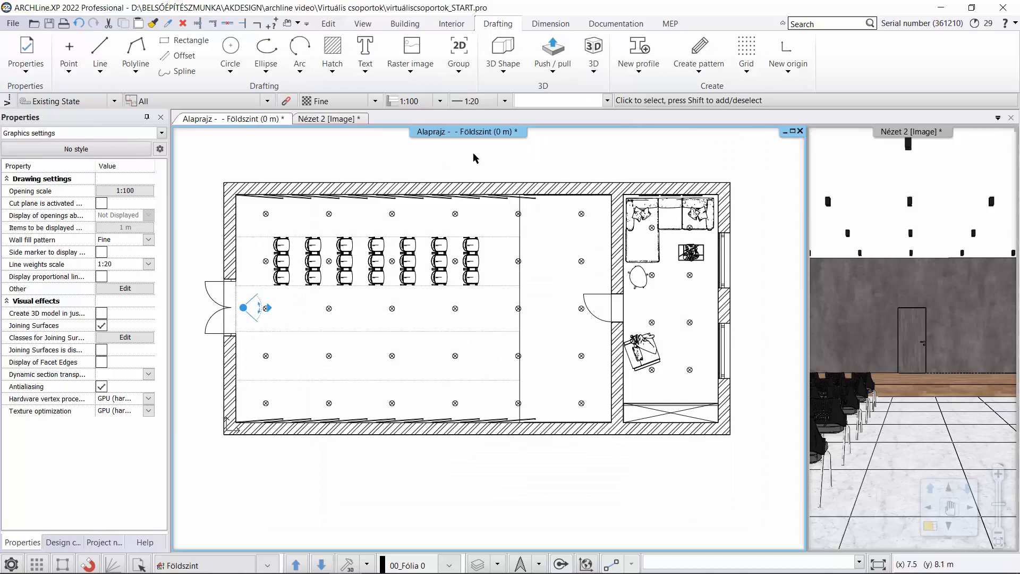
Step: Distribute the virtual group by profile within the marked rectangular area below the aisle, about 8.99 m by 1.55 m, tracing its corners
click(458, 65)
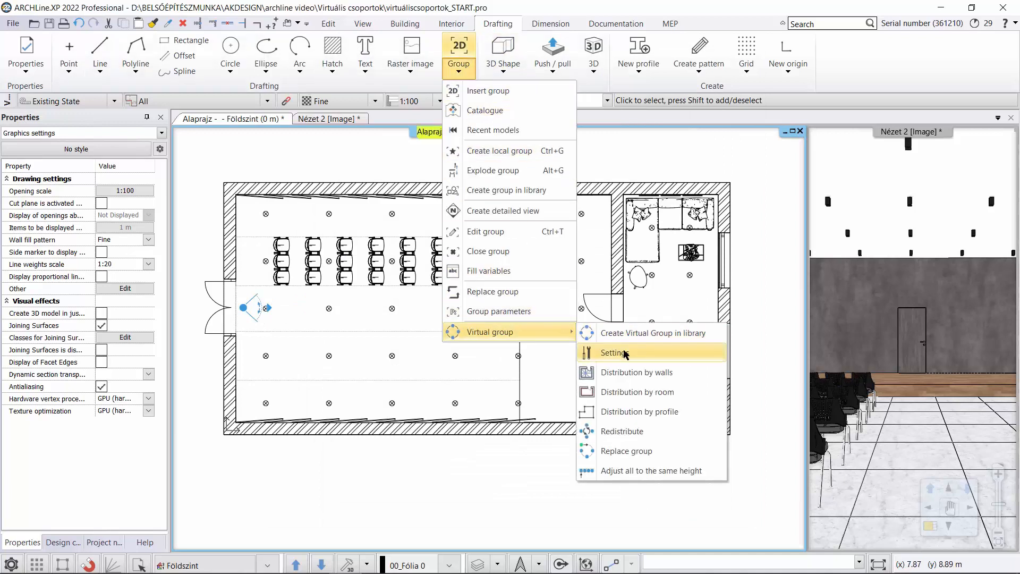
click(642, 413)
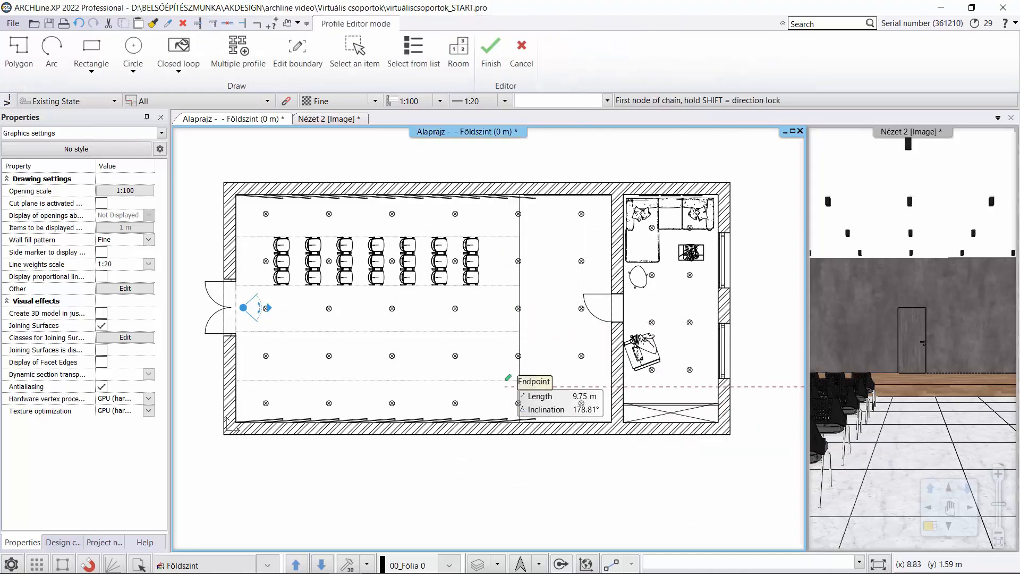
scroll(320, 339, up, 3)
click(320, 339)
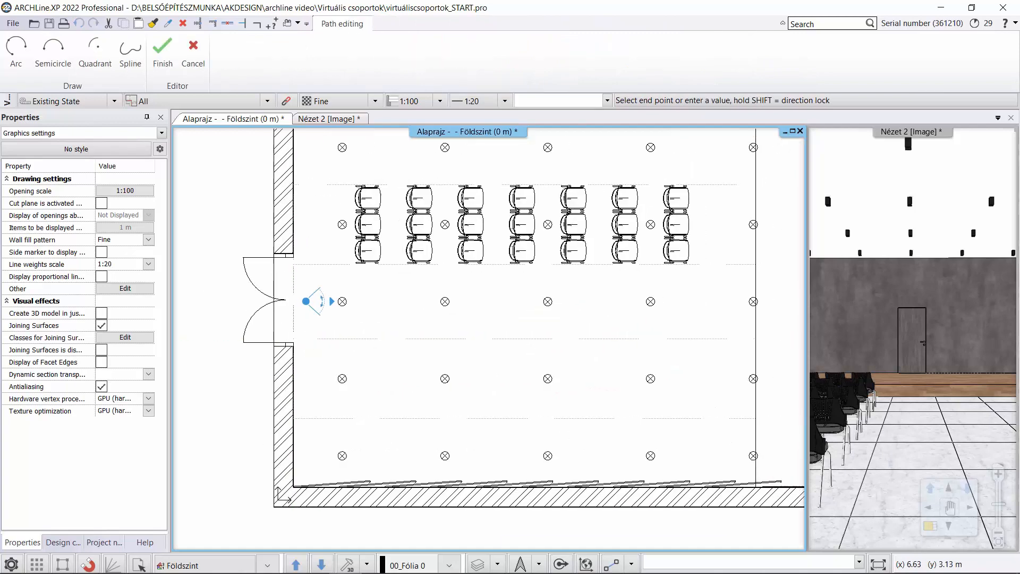
click(645, 319)
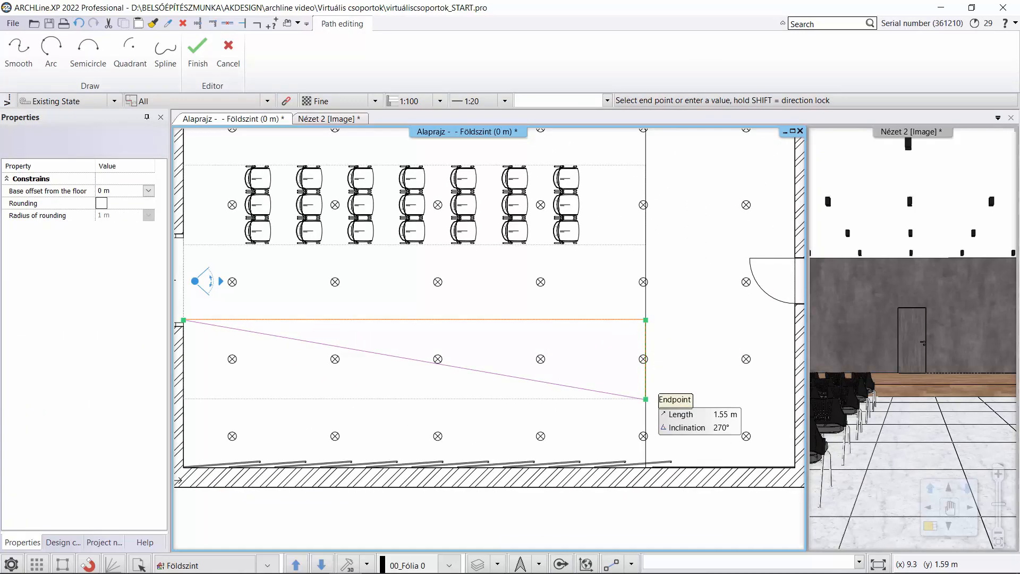
scroll(279, 373, up, 2)
scroll(280, 373, up, 2)
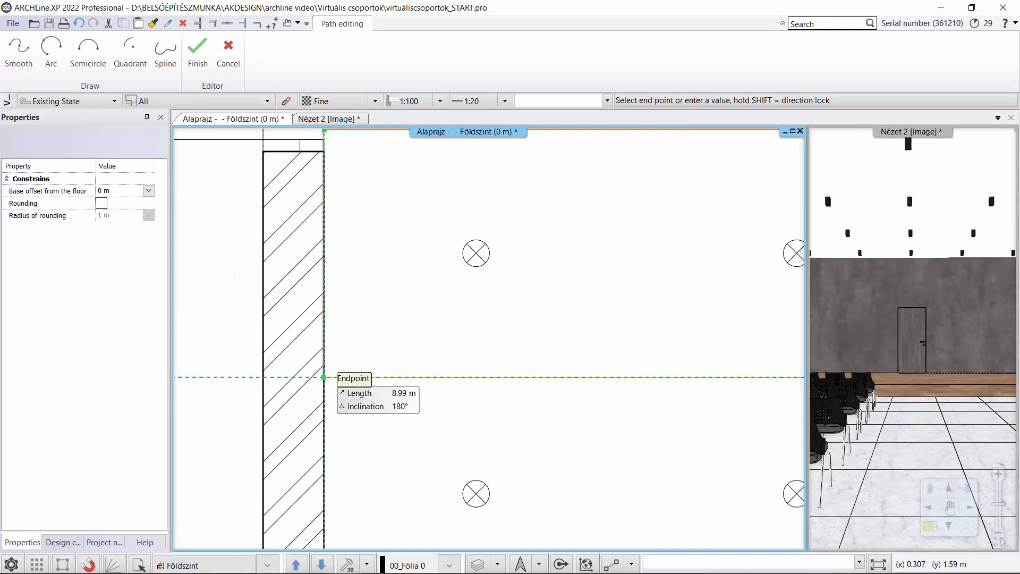
click(323, 378)
middle_drag(407, 234, 439, 380)
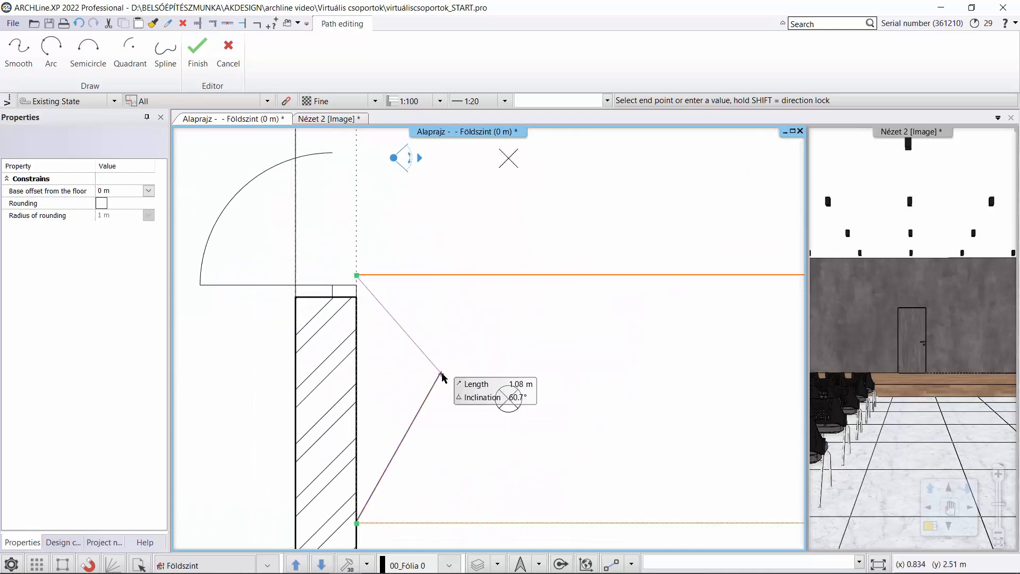
click(357, 275)
scroll(622, 346, down, 4)
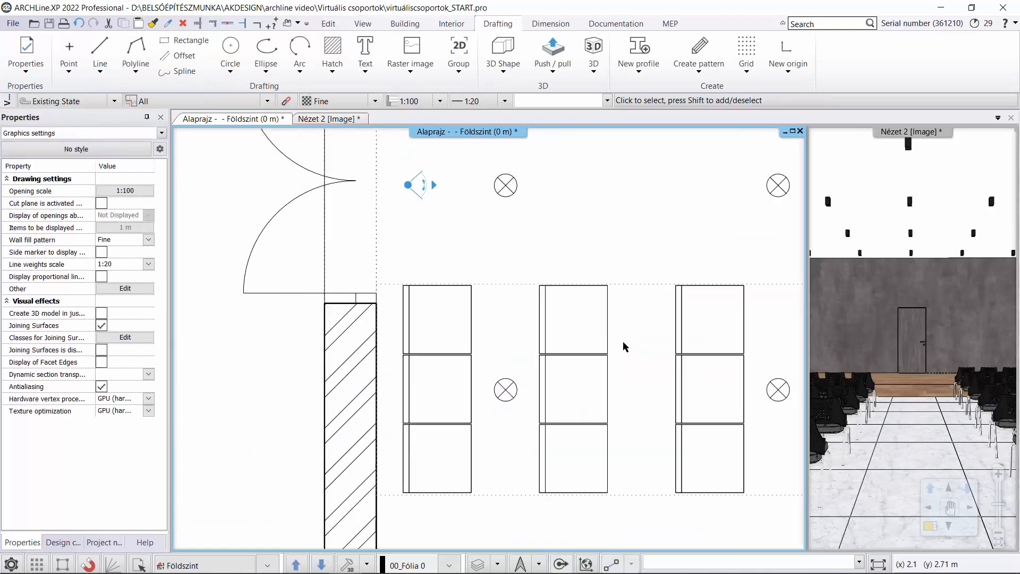
Step: Delete the chair symbols in the first and last columns of the lower seating block and check the 3D view
middle_drag(688, 358, 572, 369)
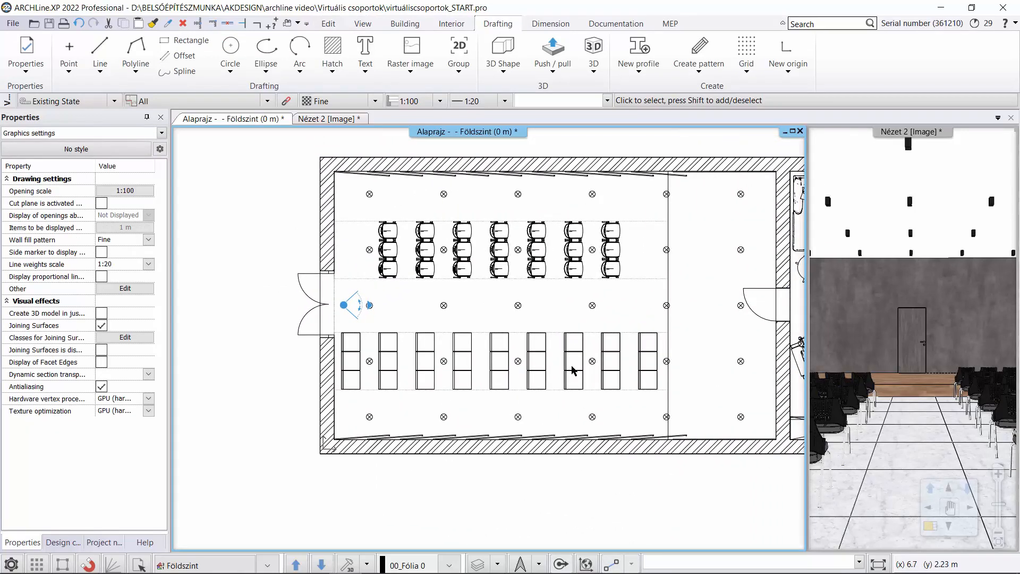
middle_drag(669, 375, 526, 376)
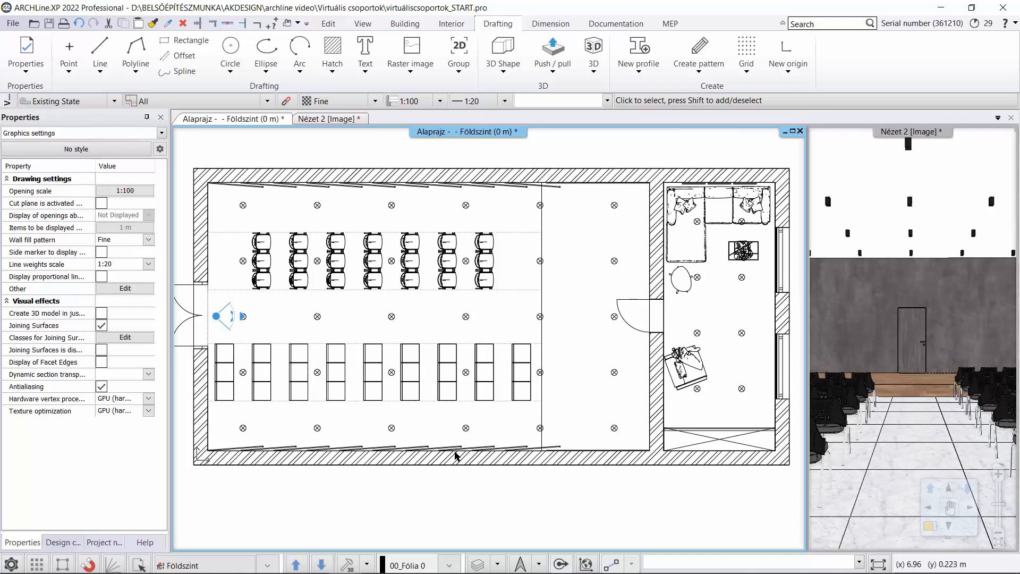
click(238, 359)
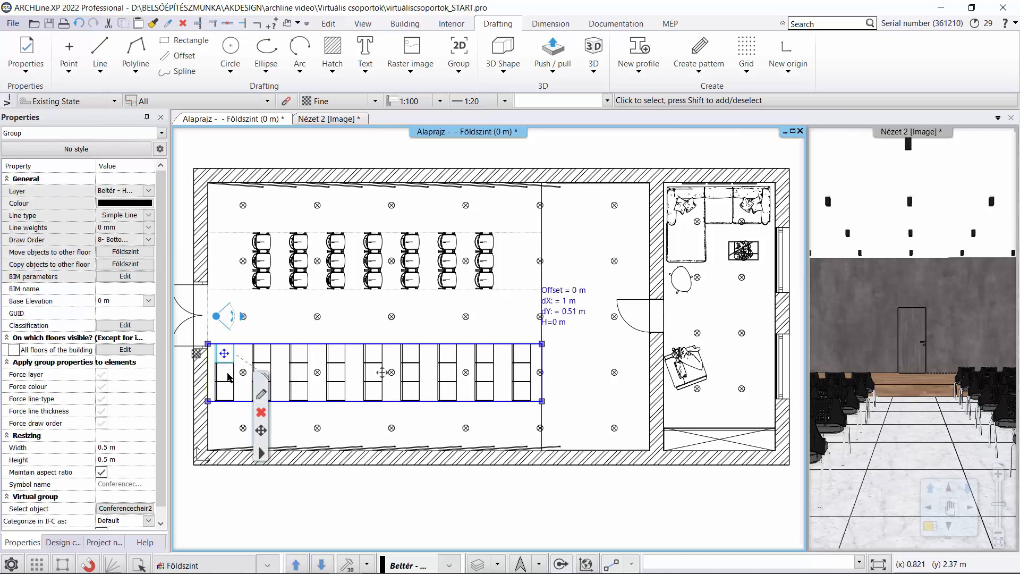
click(229, 378)
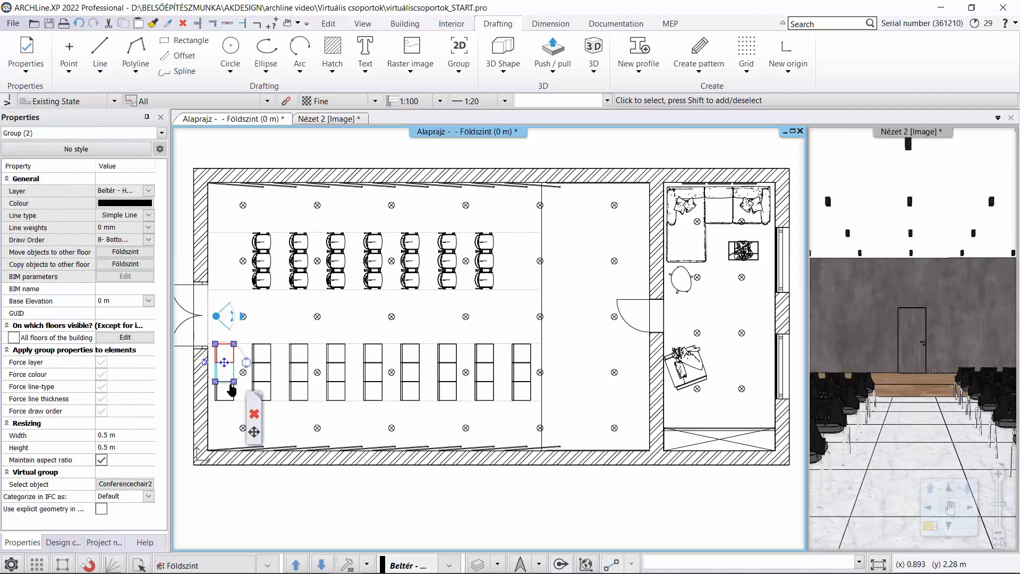
shift+click(516, 372)
shift+click(514, 392)
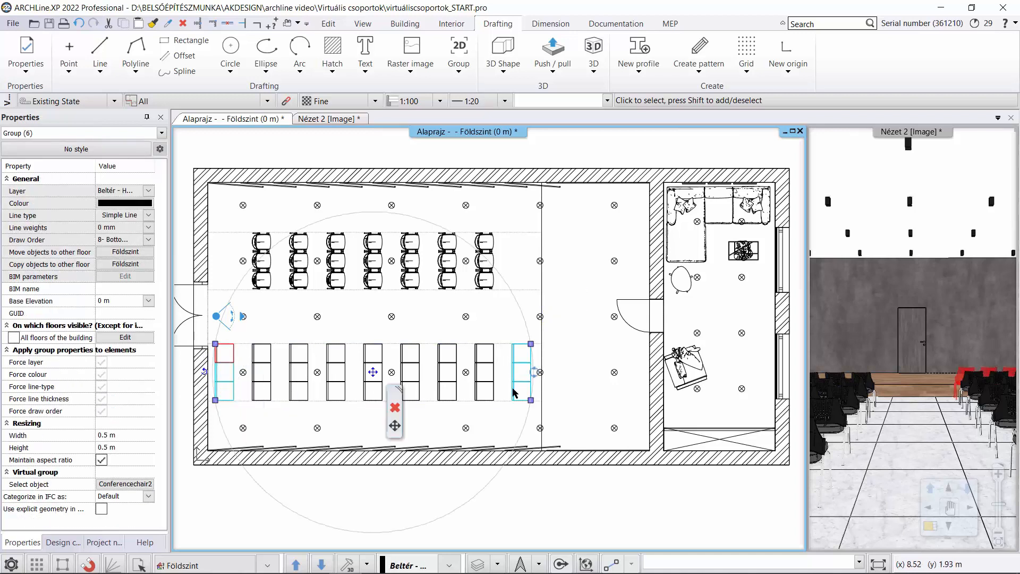
key(Delete)
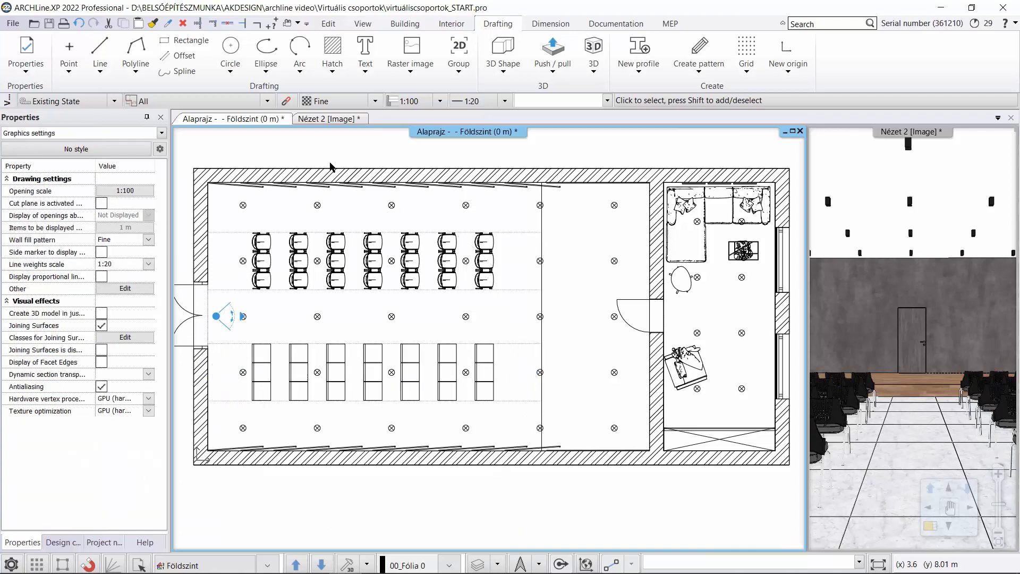
click(321, 119)
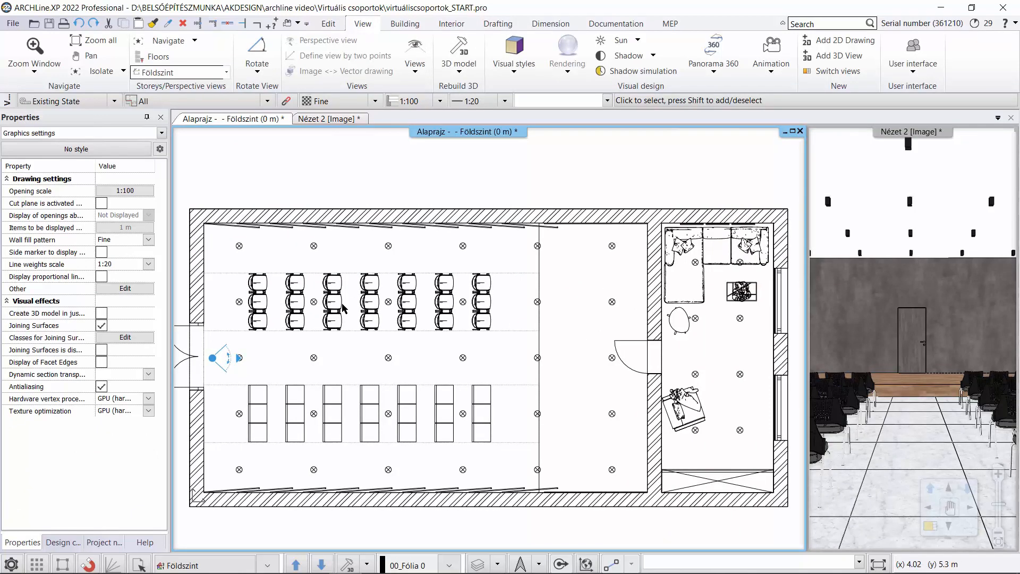
Step: Move all the same chairs in the upper seating block together by 0.5 m towards the upper wall
scroll(372, 308, up, 2)
click(417, 289)
scroll(370, 321, up, 1)
middle_drag(369, 307, 378, 304)
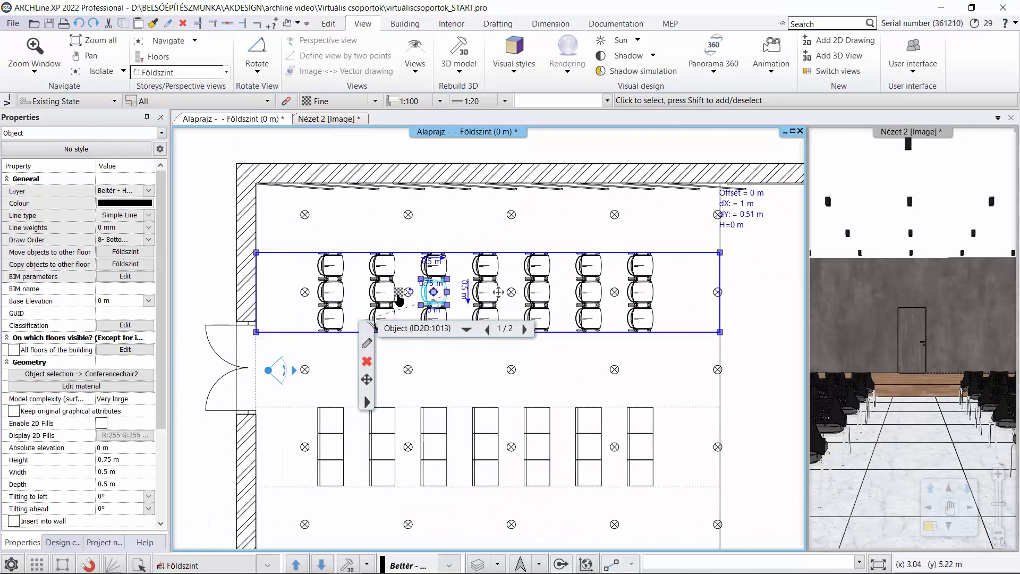
click(399, 292)
click(443, 323)
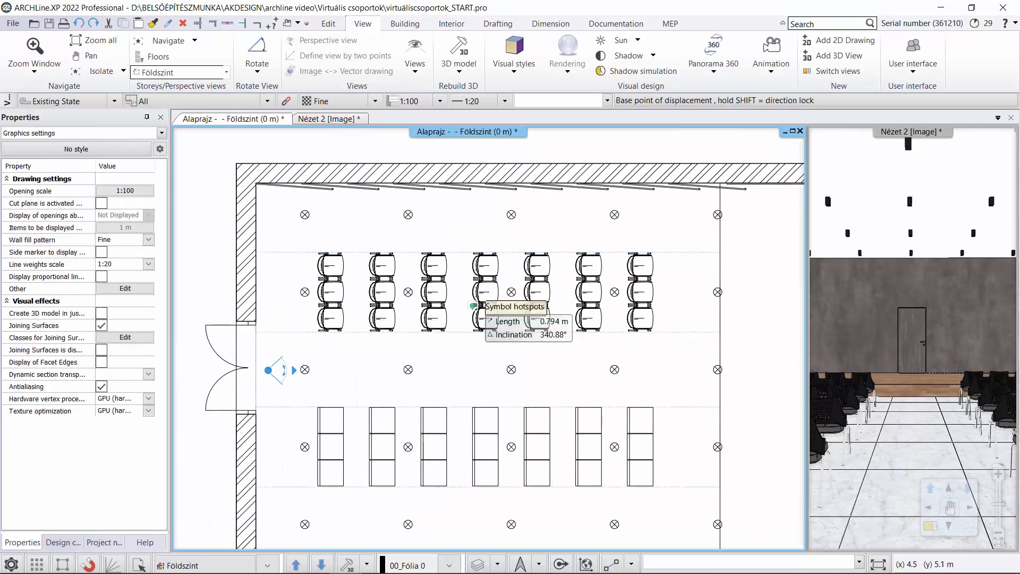
click(487, 292)
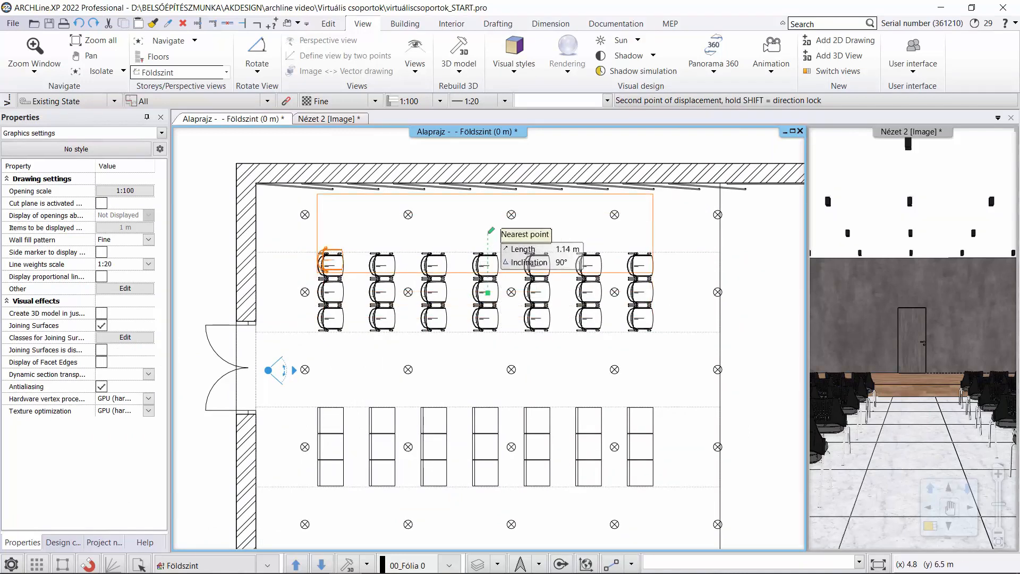
text(0)
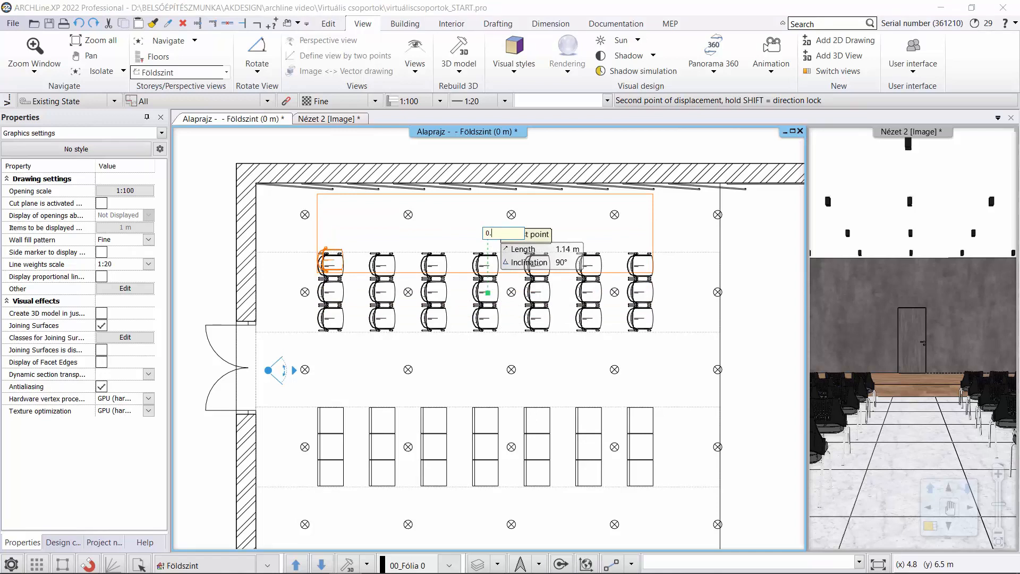
text(.5)
key(Return)
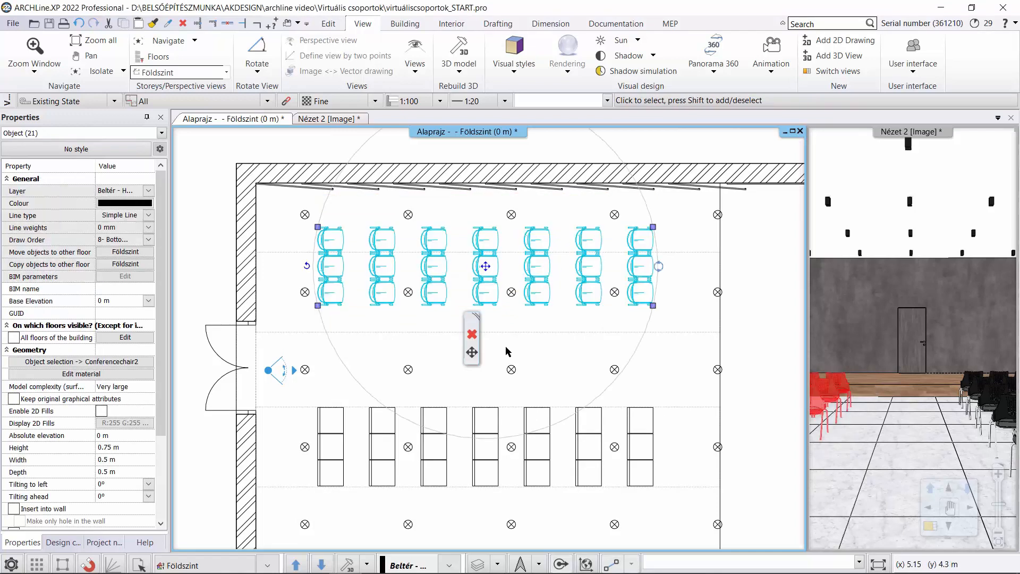
key(Escape)
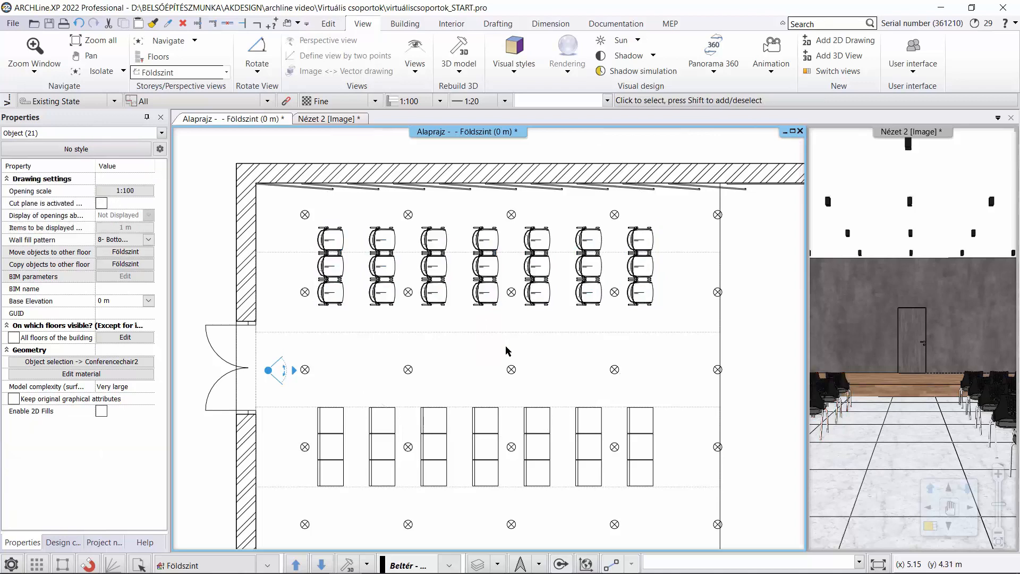
Step: Select all the same chair elements in the upper seating block and delete them
click(481, 268)
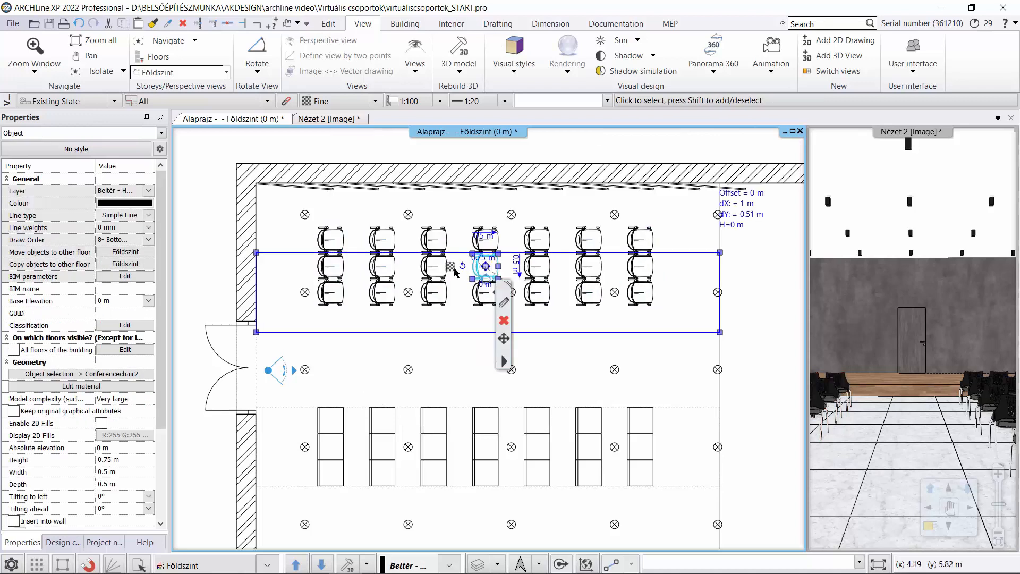
mouse_move(485, 265)
click(503, 281)
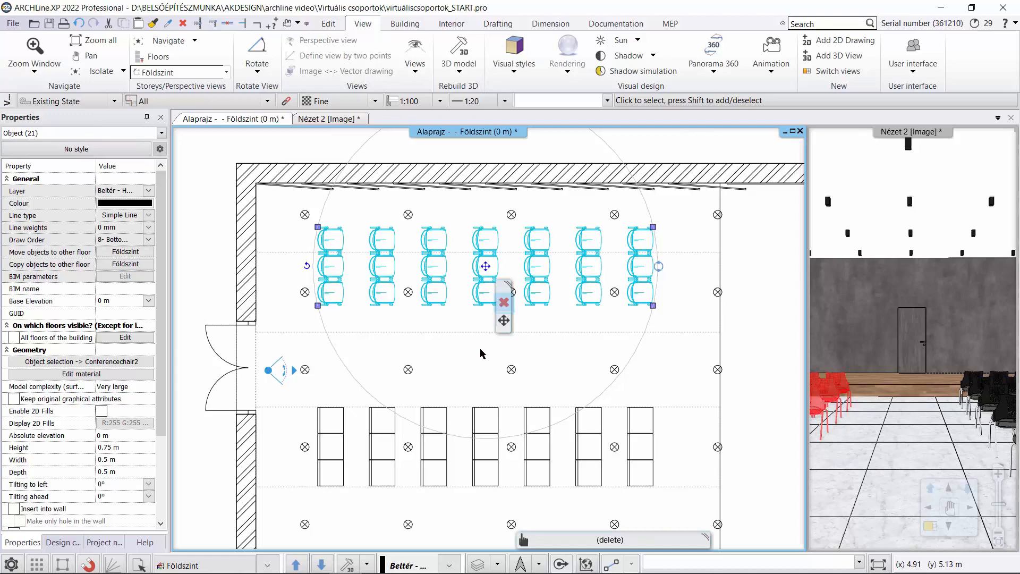
Step: Copy all the same chair symbols from the lower block into the upper seating area and show the conference room in 3D
scroll(508, 360, down, 1)
middle_drag(512, 395, 499, 324)
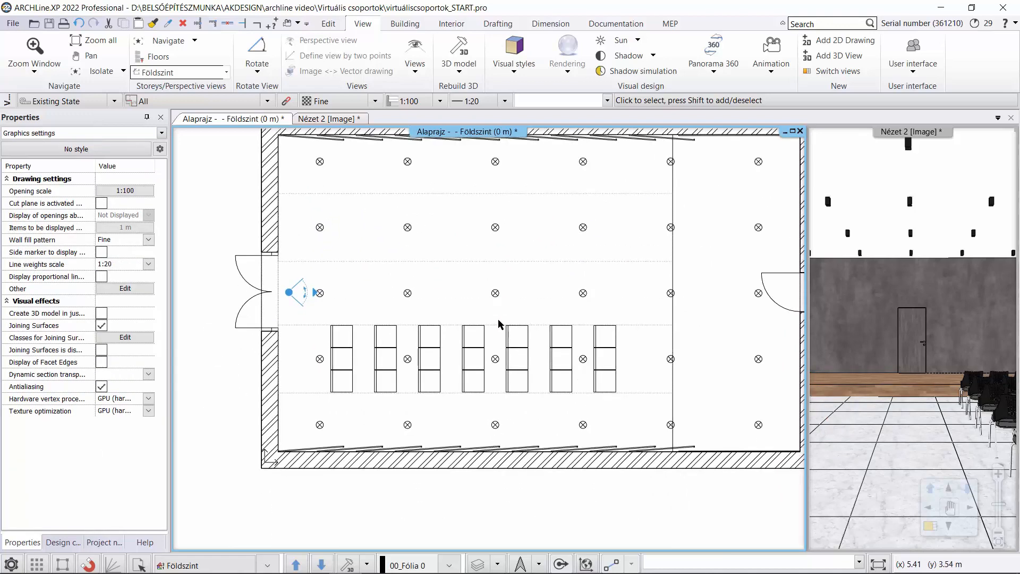
scroll(498, 321, up, 1)
click(484, 367)
mouse_move(446, 375)
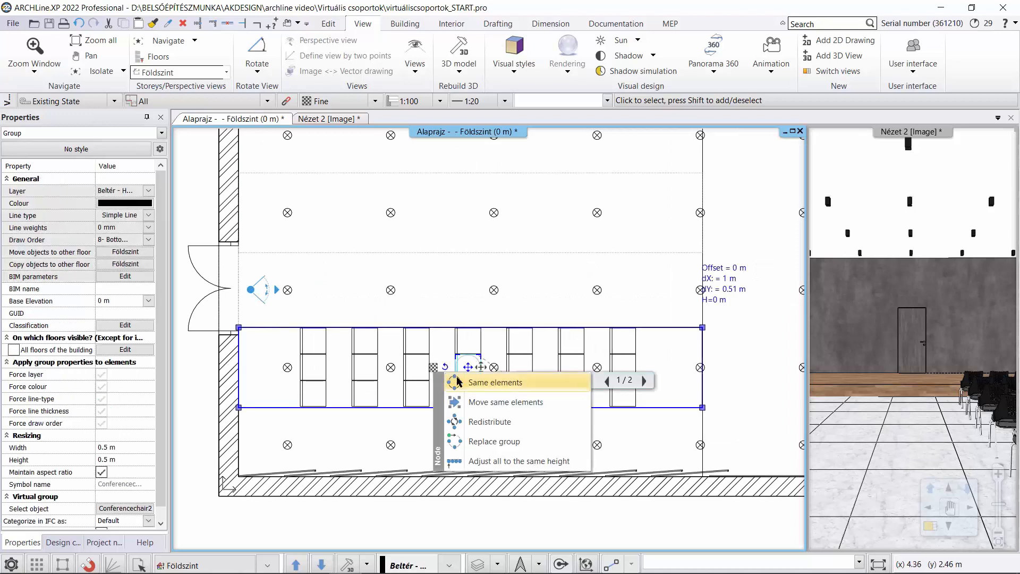
click(458, 381)
mouse_move(467, 366)
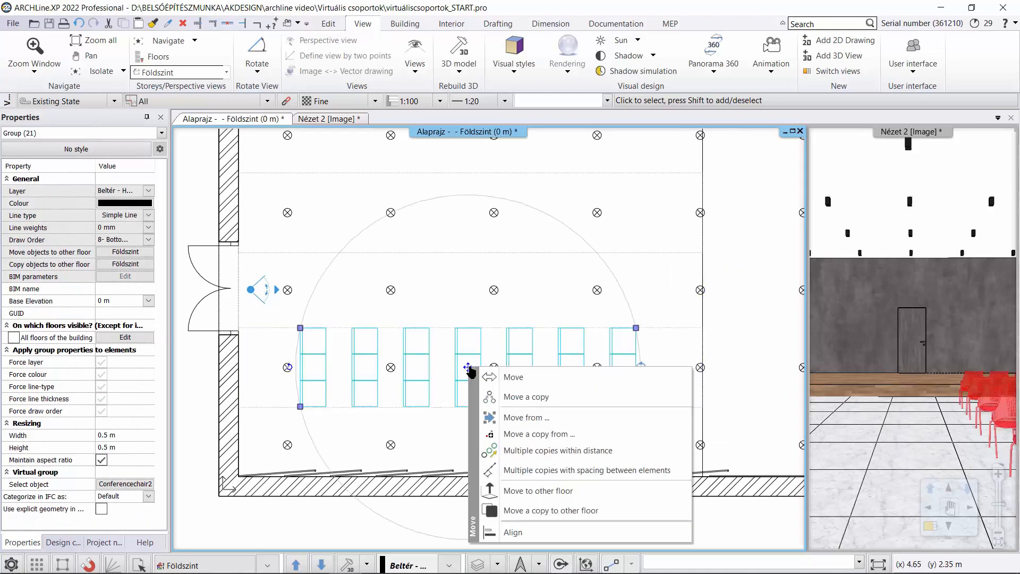
click(521, 398)
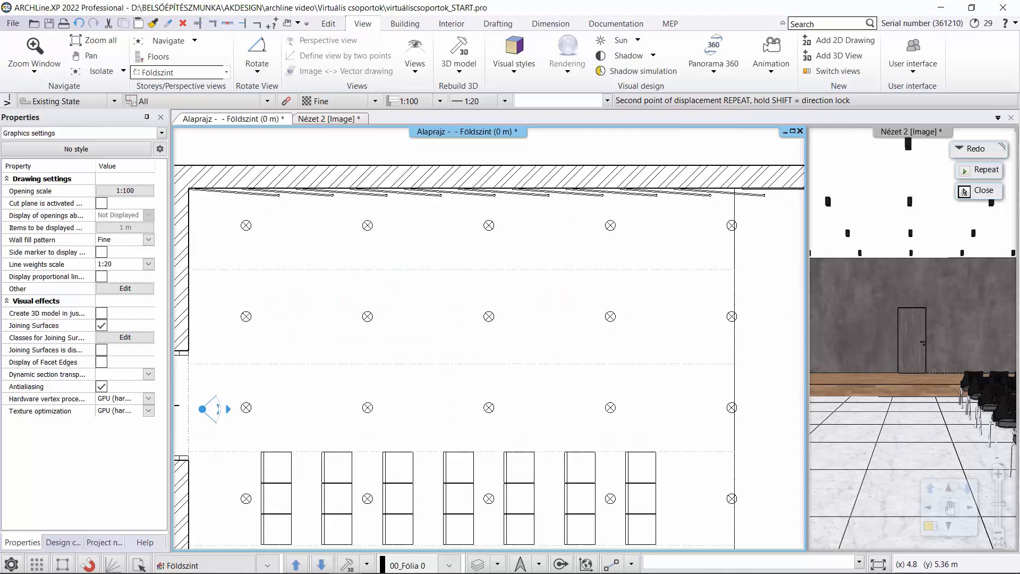
scroll(457, 308, up, 3)
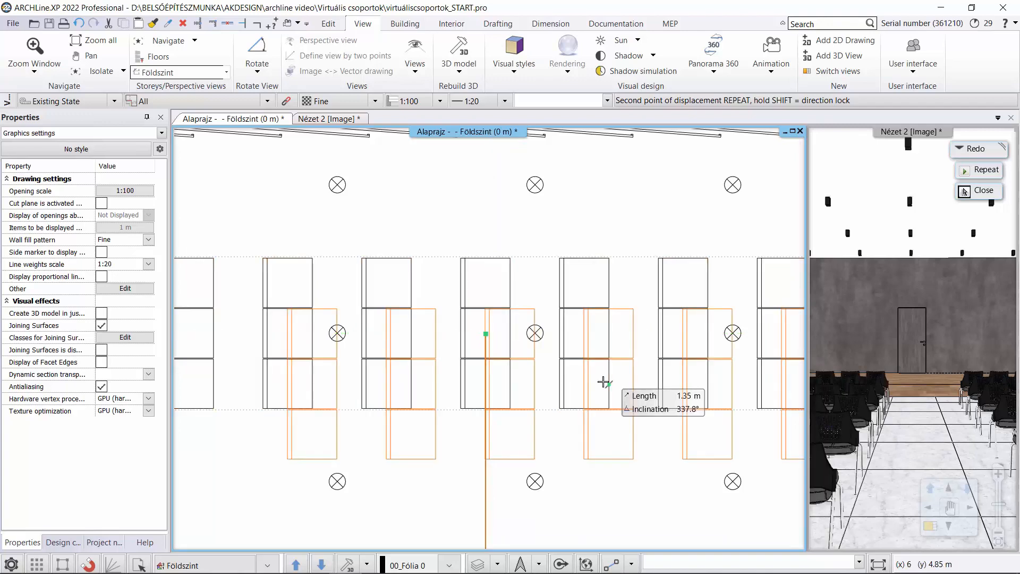
key(Escape)
scroll(337, 393, down, 5)
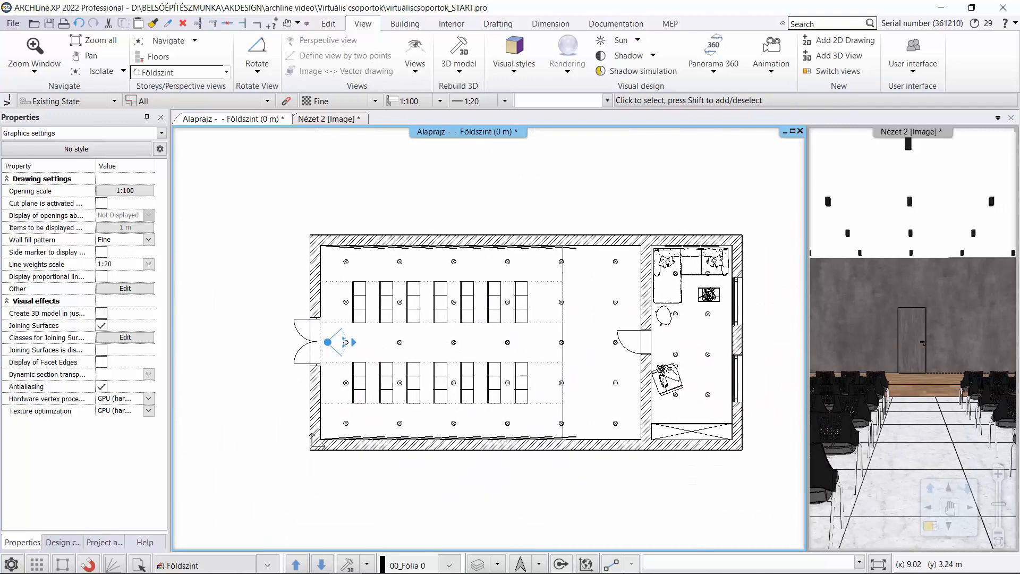
scroll(531, 347, up, 1)
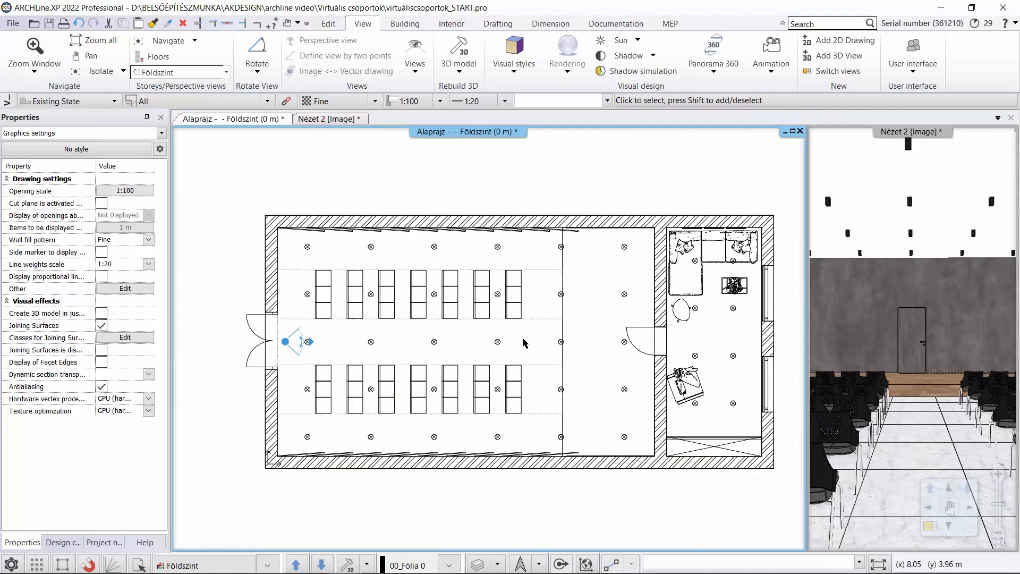
click(325, 119)
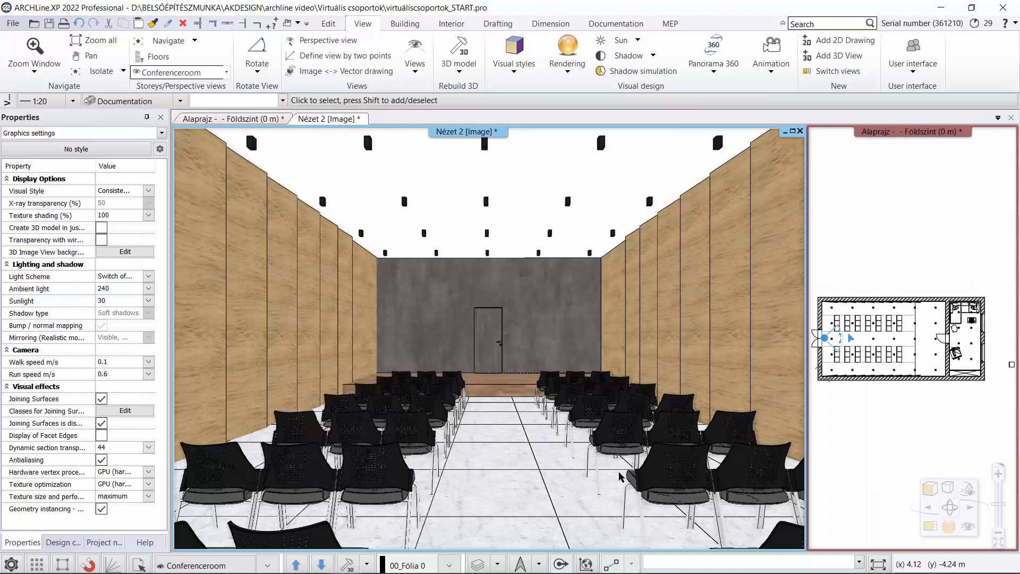